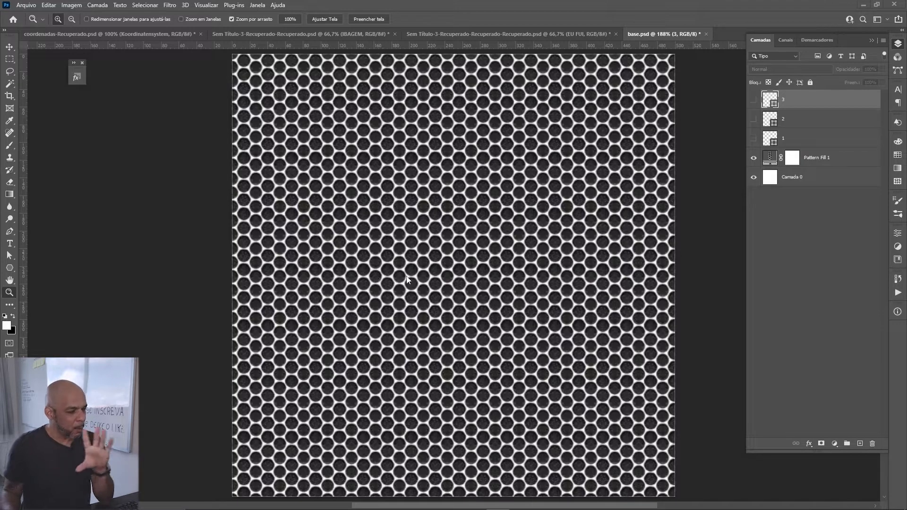
# Step: Show layer 1 with its yellow rectangles above the pattern fill and view them up close
pyautogui.click(830, 164)
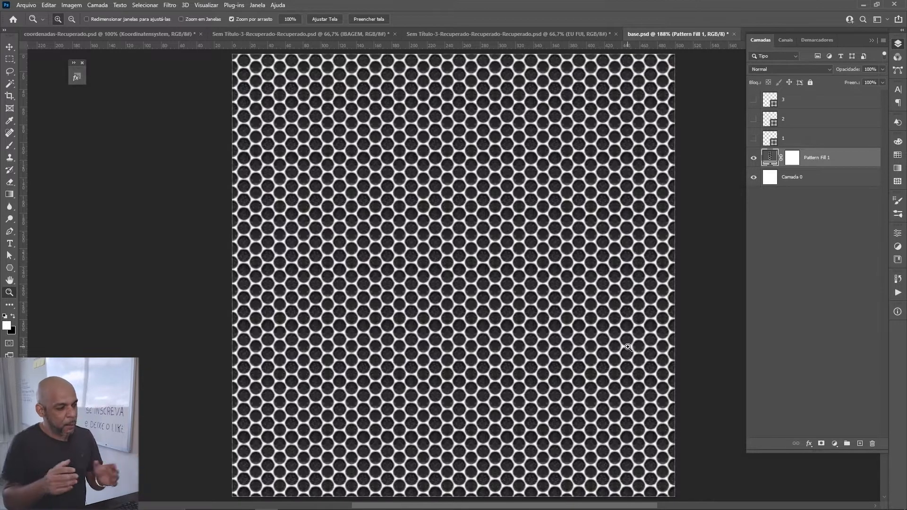
pyautogui.click(753, 139)
pyautogui.hotkey('ctrl', '+')
pyautogui.hotkey('ctrl', '+')
pyautogui.hotkey('ctrl', '+')
pyautogui.hotkey('ctrl', '+')
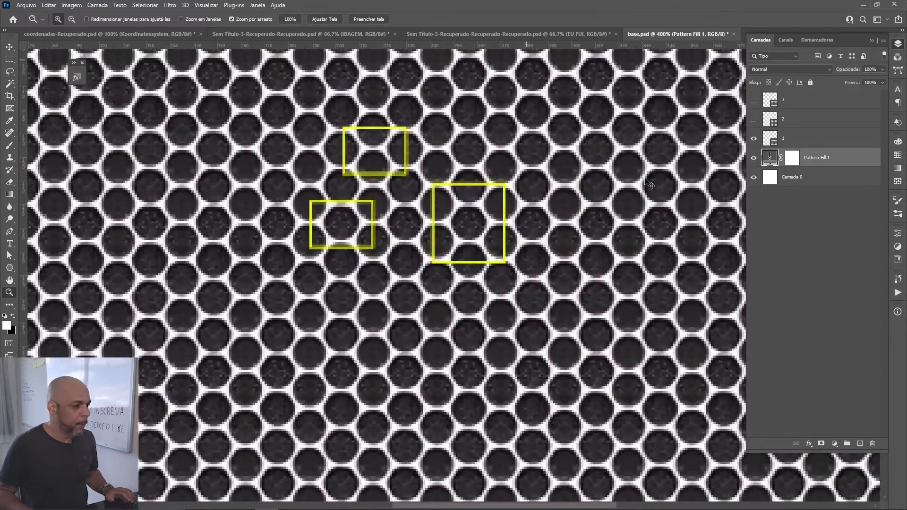
pyautogui.moveTo(486, 186); pyautogui.dragTo(499, 292)
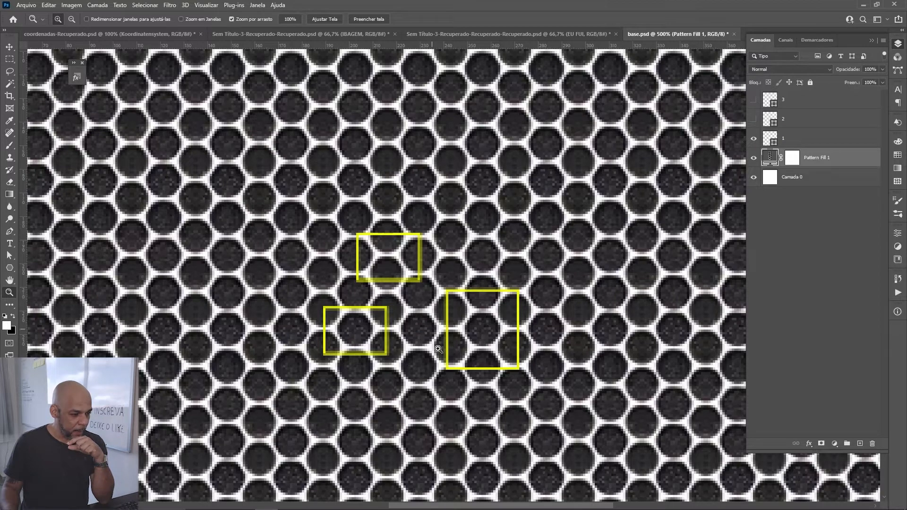
pyautogui.press('v')
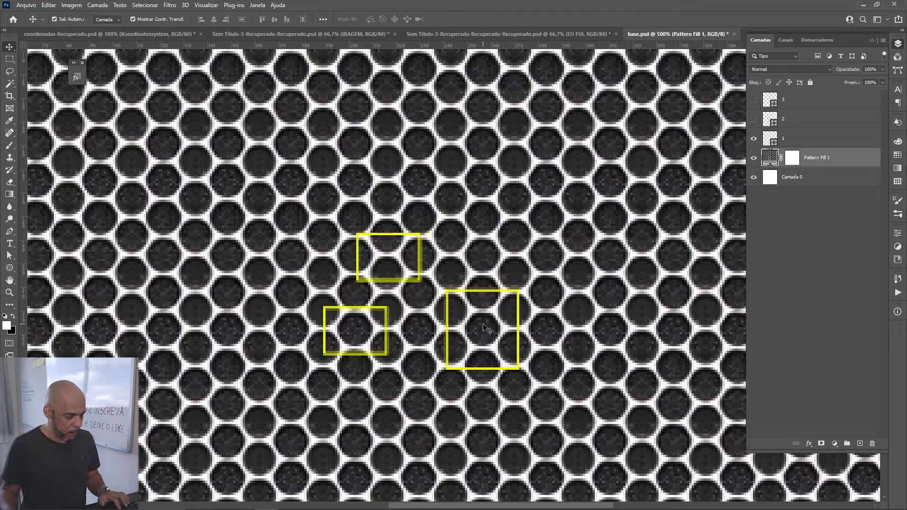
pyautogui.press('b')
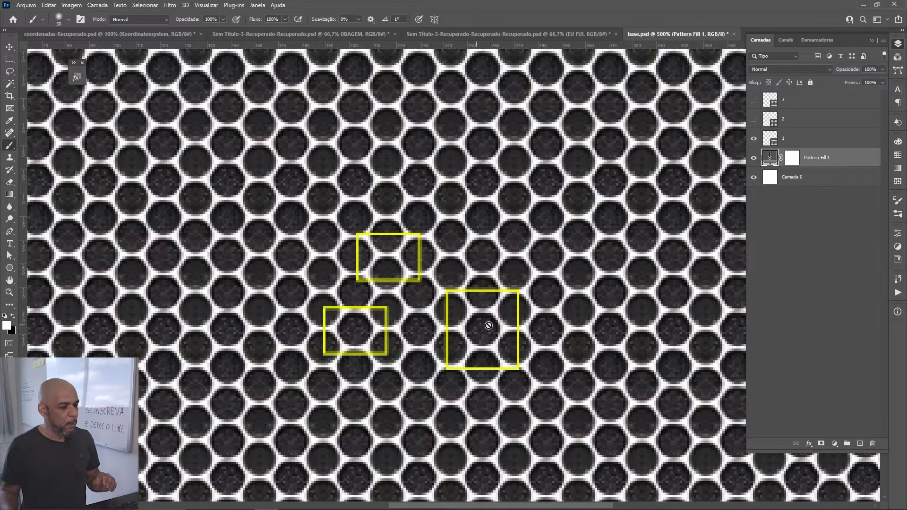
pyautogui.press('m')
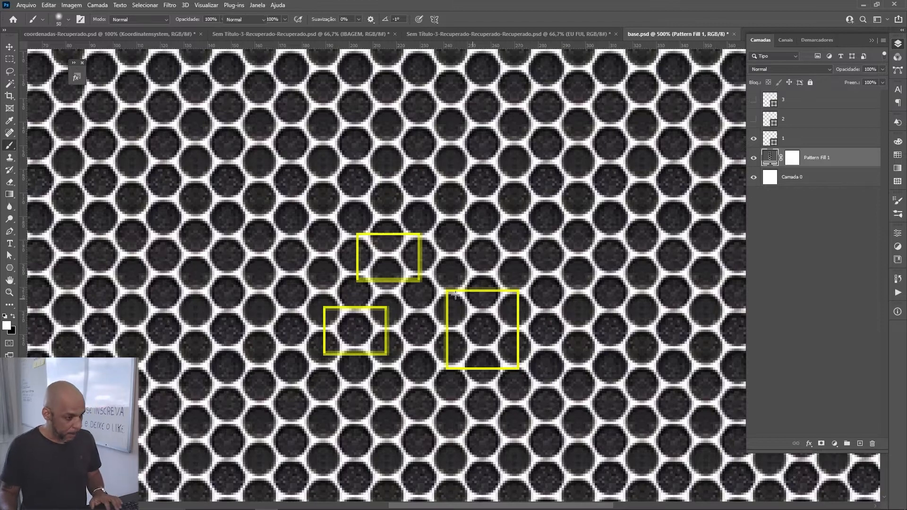
pyautogui.moveTo(439, 276); pyautogui.dragTo(531, 383)
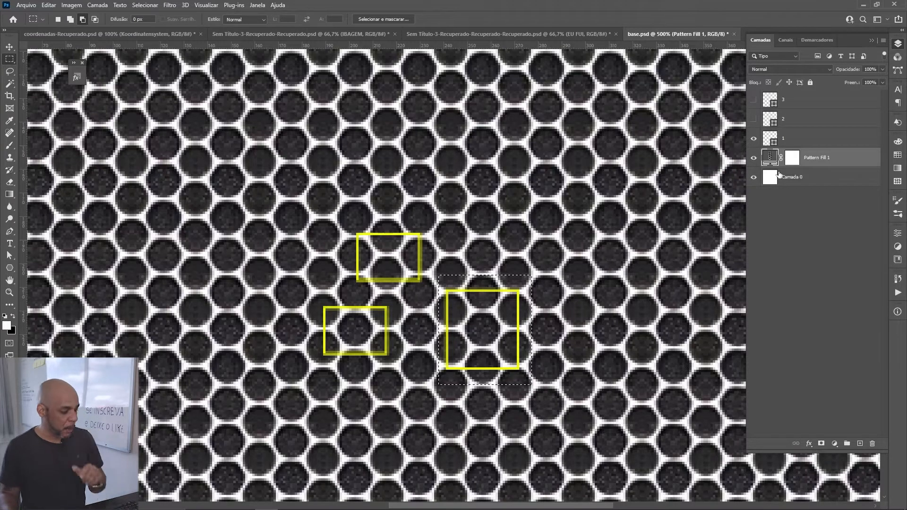
pyautogui.hotkey('ctrl', 'd')
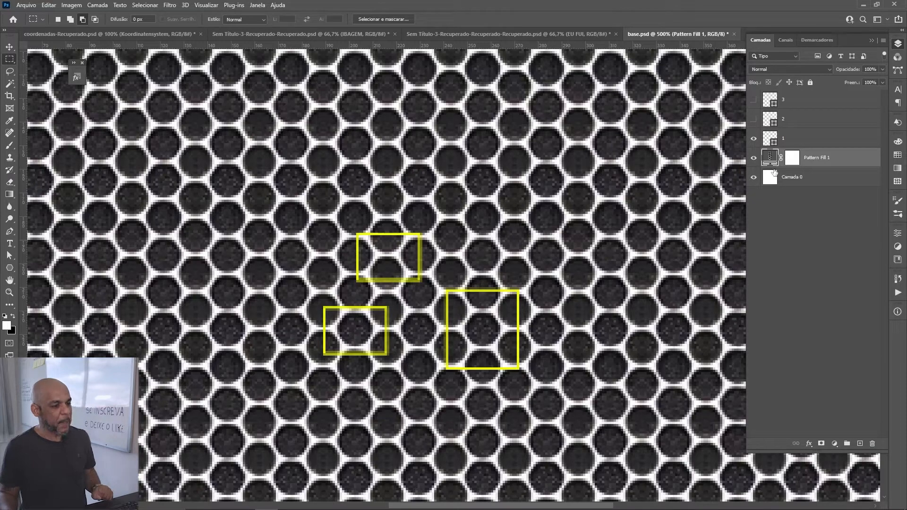
# Step: Toggle layer 1 off and on to compare, and show layers 2 and 3 over the pattern
pyautogui.click(755, 139)
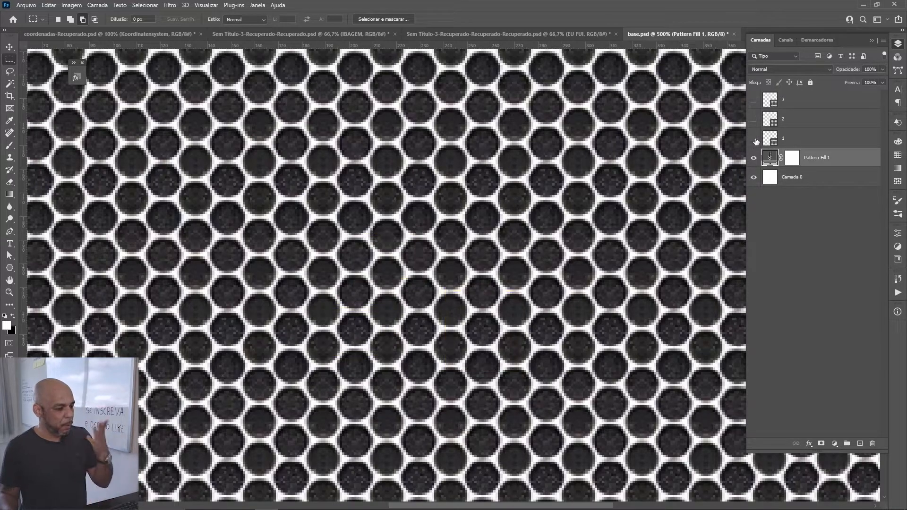
pyautogui.click(754, 140)
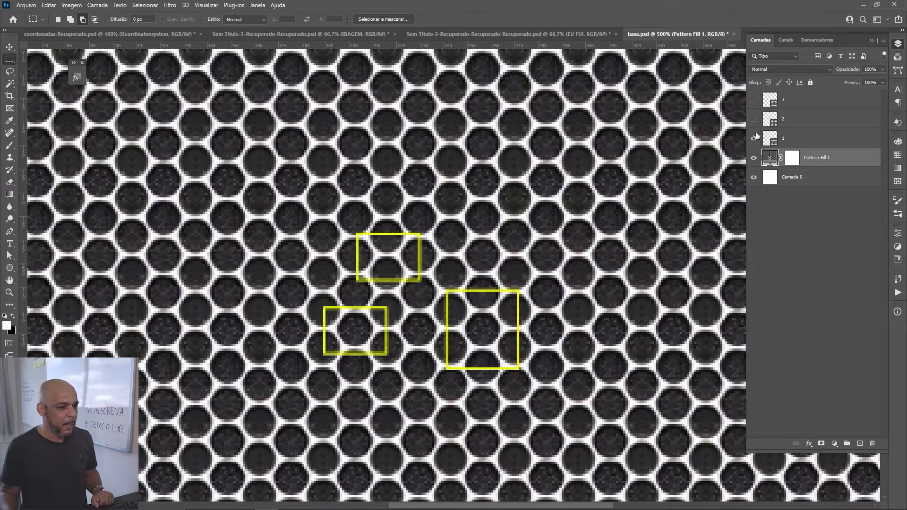
pyautogui.click(756, 124)
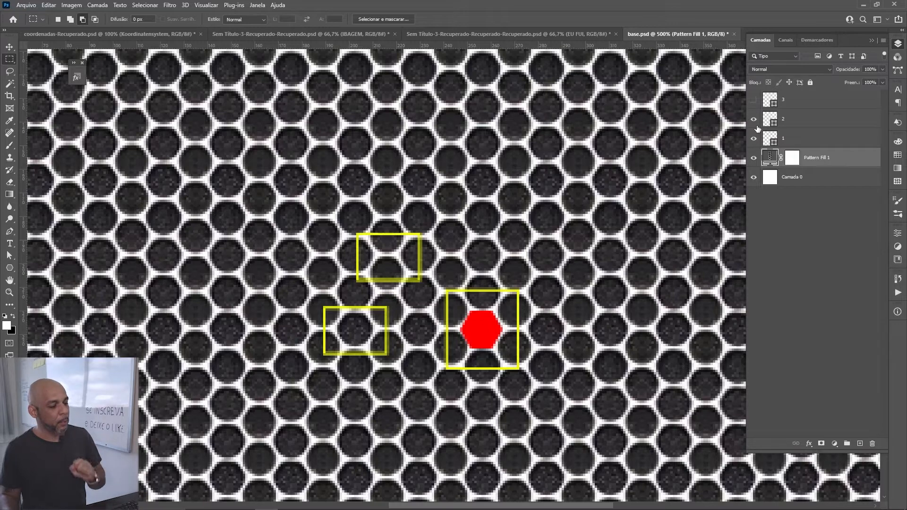
pyautogui.click(753, 100)
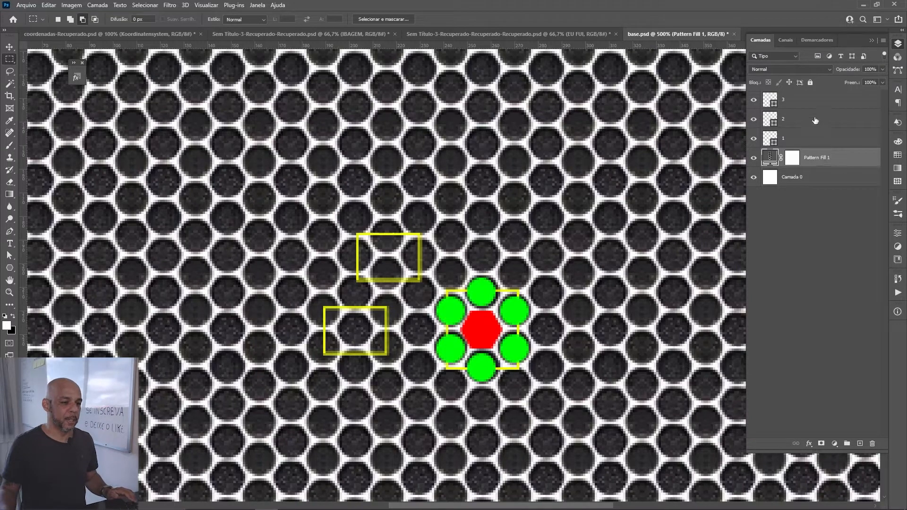
# Step: Move layers 1, 2, 3 and Pattern Fill 1 beneath Camada 0, and add a new empty layer above it
pyautogui.keyDown('shift'); pyautogui.click(803, 104); pyautogui.keyUp('shift')
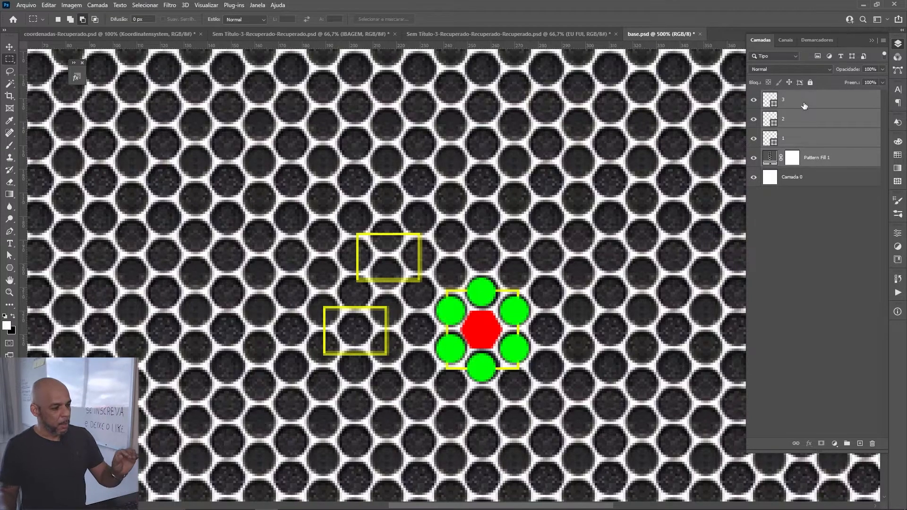
pyautogui.moveTo(829, 163); pyautogui.dragTo(827, 268)
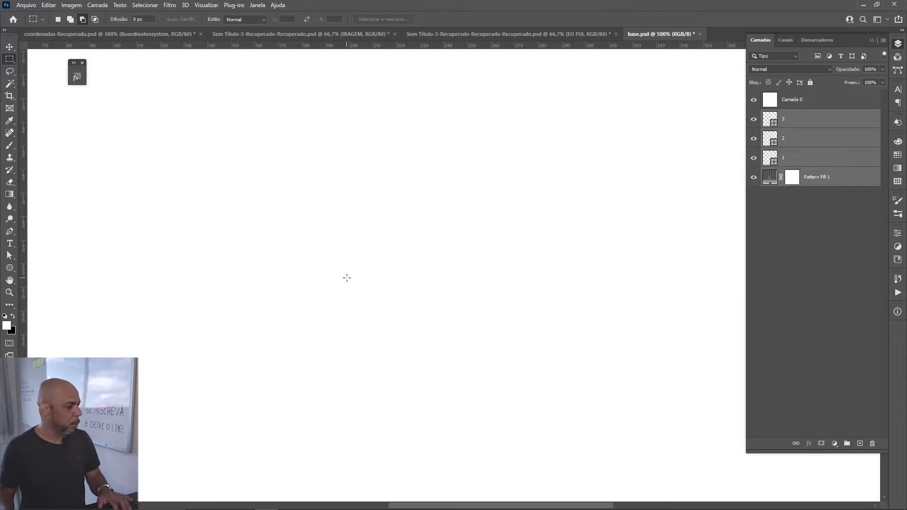
pyautogui.press('u')
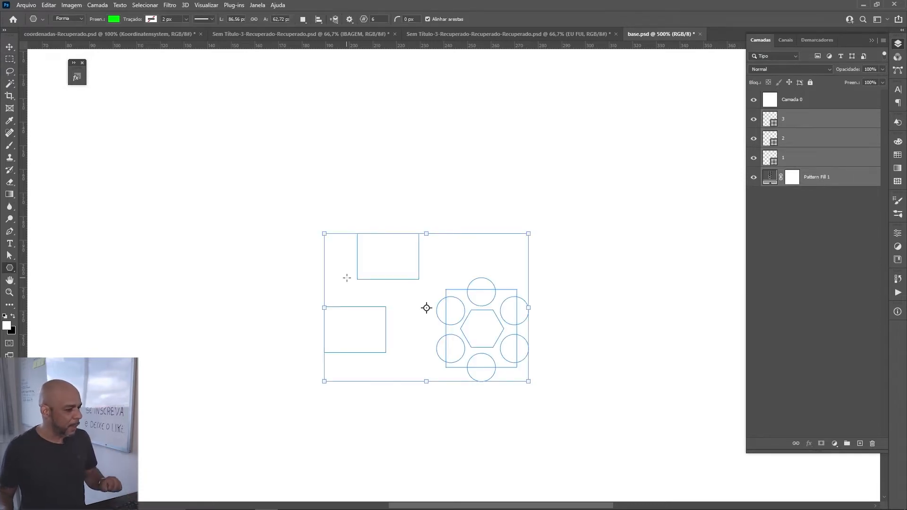
pyautogui.click(804, 104)
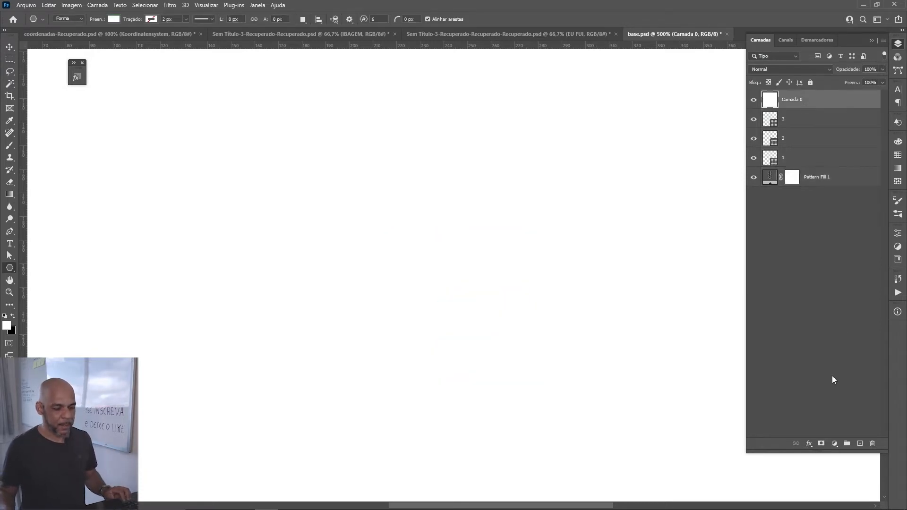
pyautogui.click(860, 444)
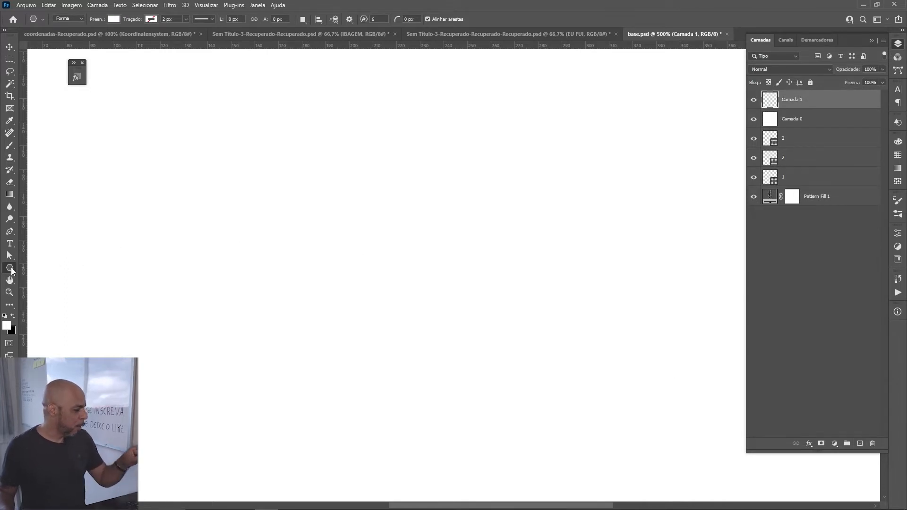
# Step: Create a symmetric six-sided polygon from its centre with the Polygon tool, entering 100 px width, 80 px height and 0 px corner radius
pyautogui.rightClick(11, 268)
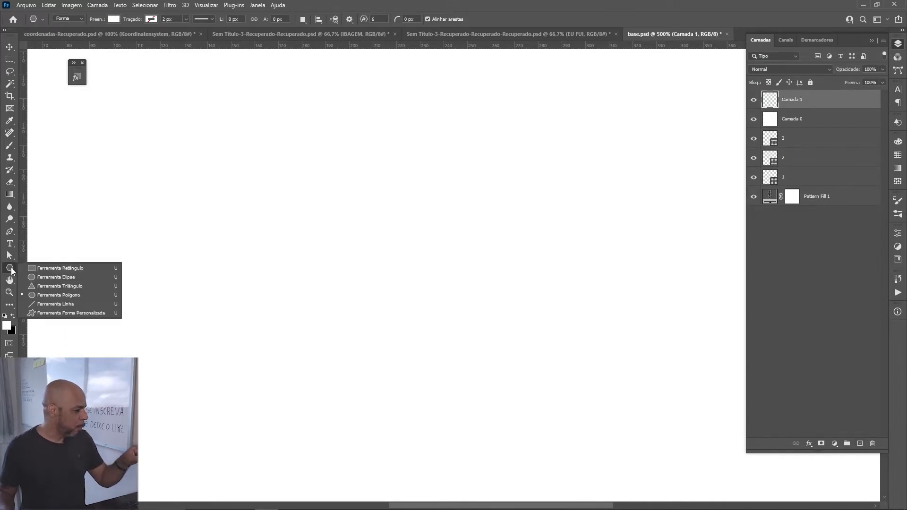
pyautogui.click(62, 296)
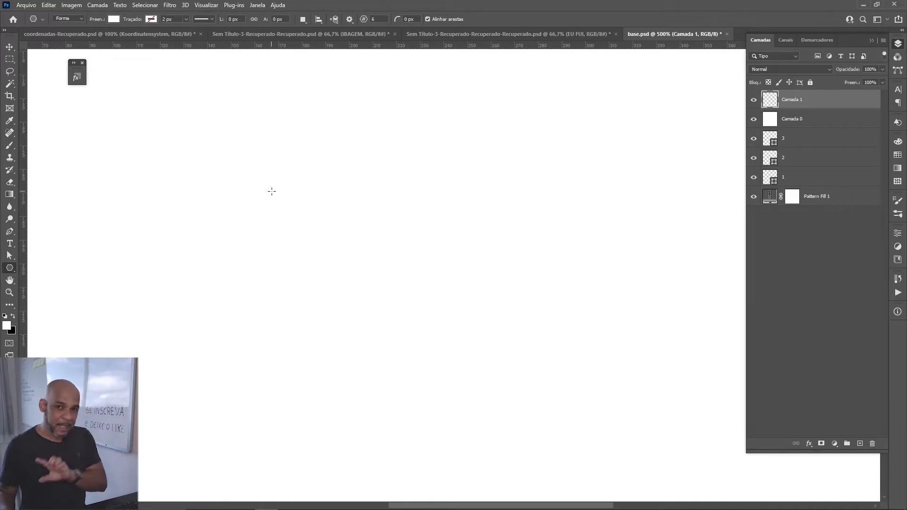
pyautogui.click(272, 191)
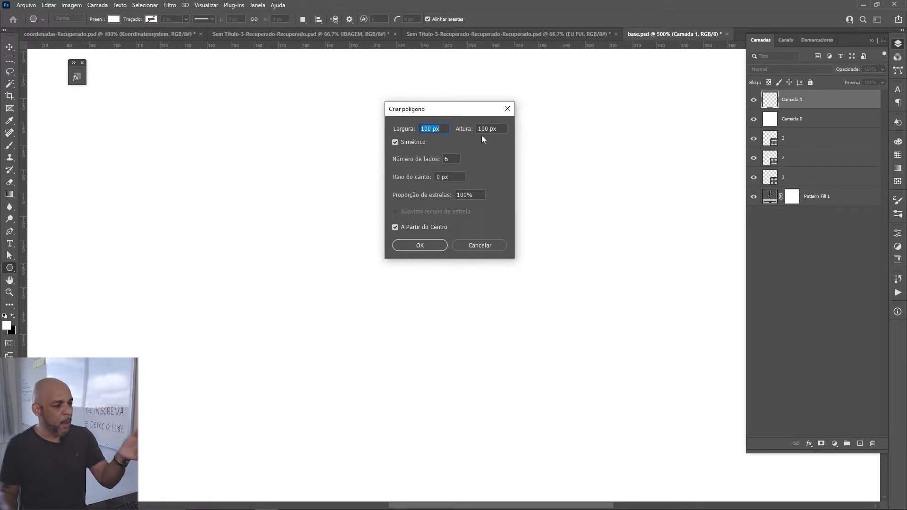
pyautogui.press('Tab')
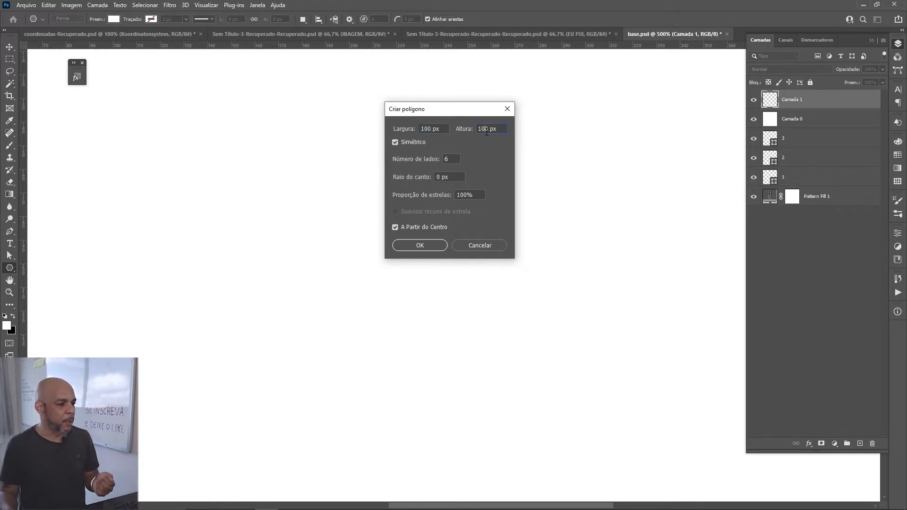
pyautogui.write('80')
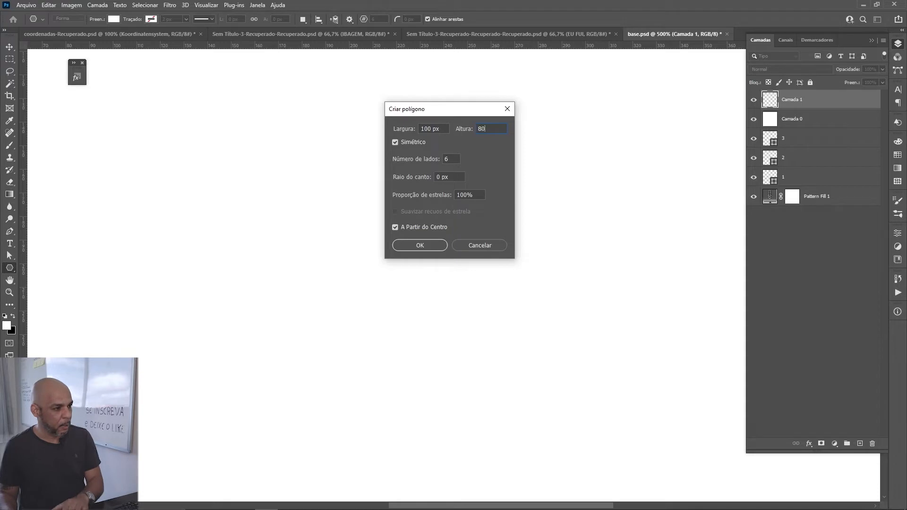
pyautogui.click(442, 129)
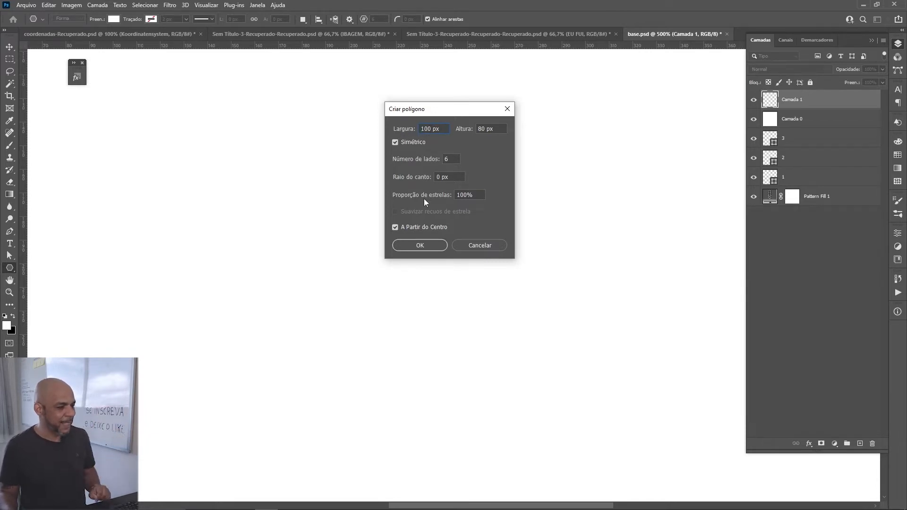
pyautogui.click(427, 245)
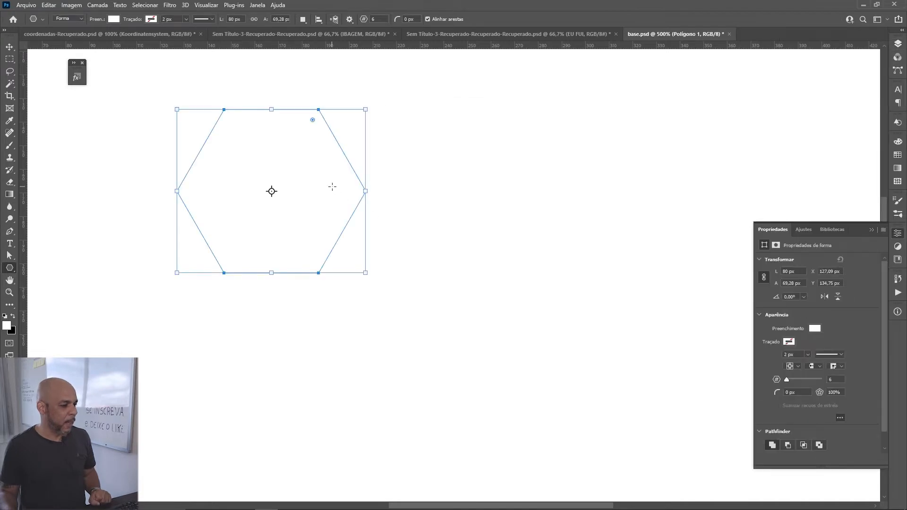
# Step: Fill the hexagon with black
pyautogui.click(114, 19)
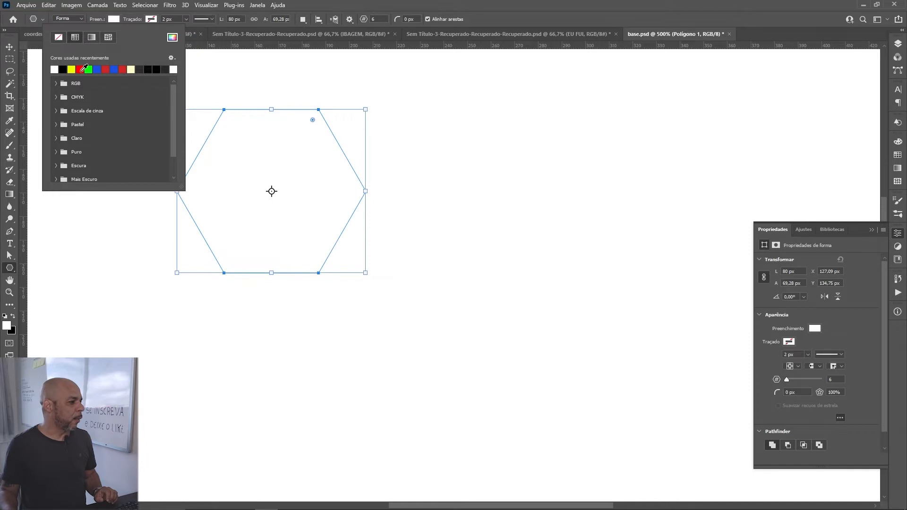
pyautogui.click(65, 69)
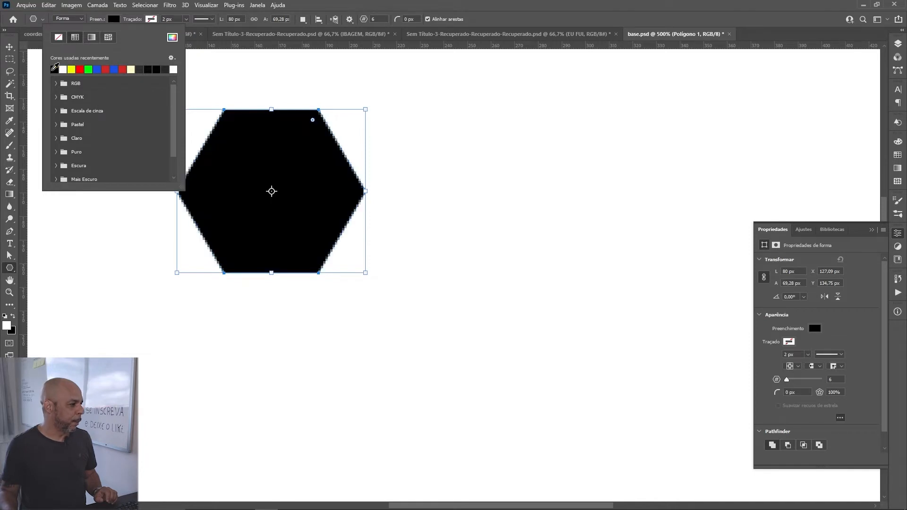
pyautogui.click(9, 47)
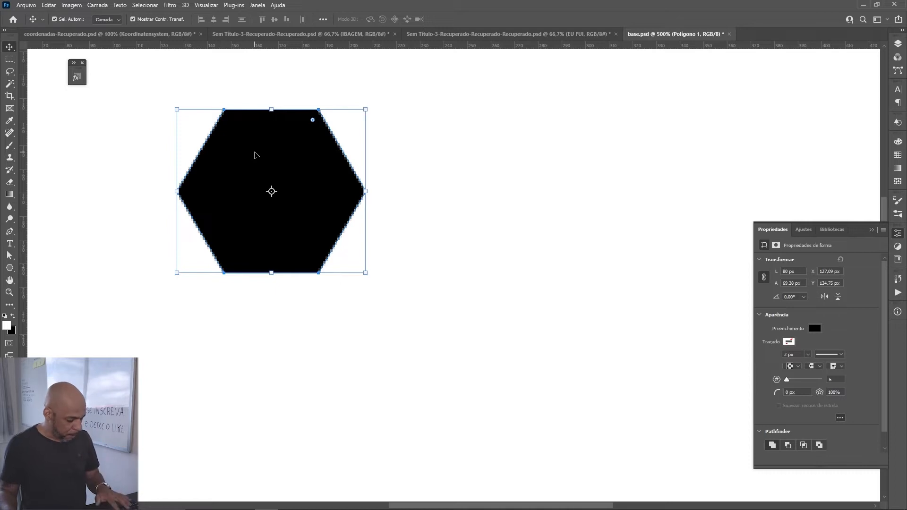
# Step: Set the hexagon's width to 100 px with its proportions linked
pyautogui.press('u')
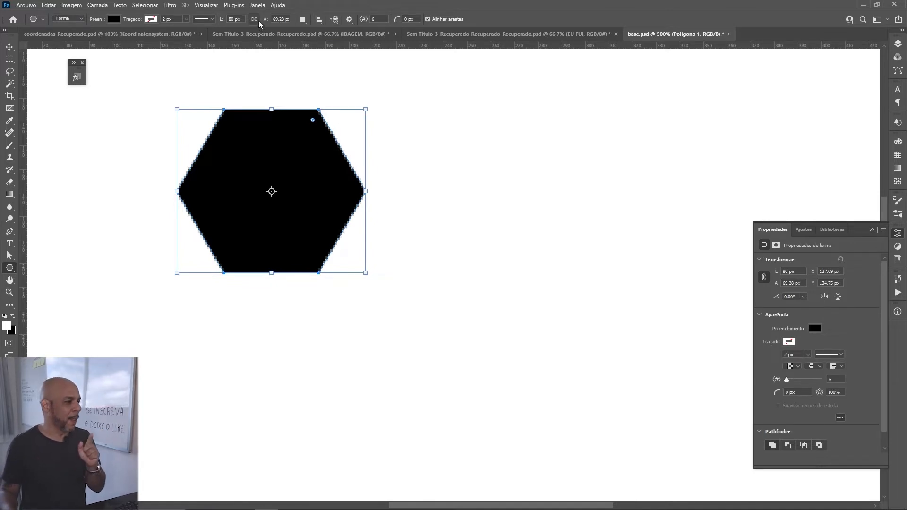
pyautogui.click(236, 19)
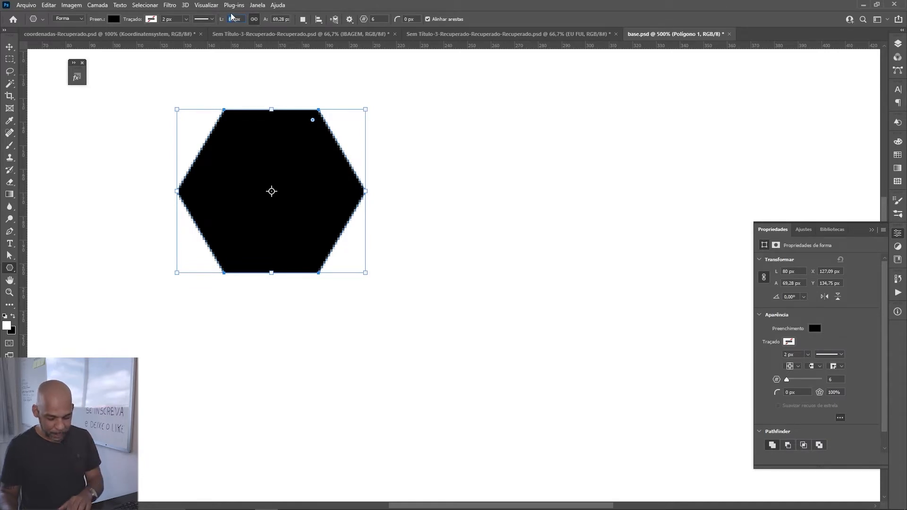
pyautogui.press('Return')
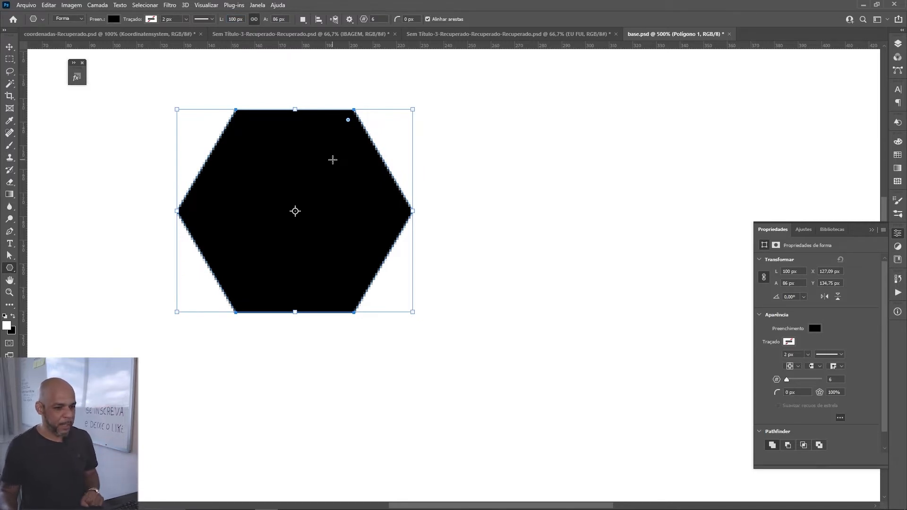
# Step: Move the hexagon to about X 150 px, Y 139 px and fit the whole canvas in view
pyautogui.click(10, 47)
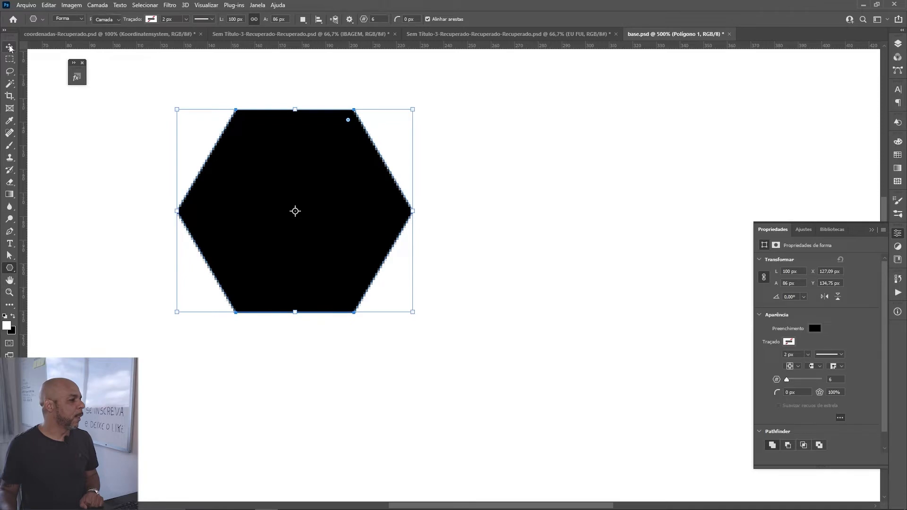
pyautogui.moveTo(256, 149); pyautogui.dragTo(310, 160)
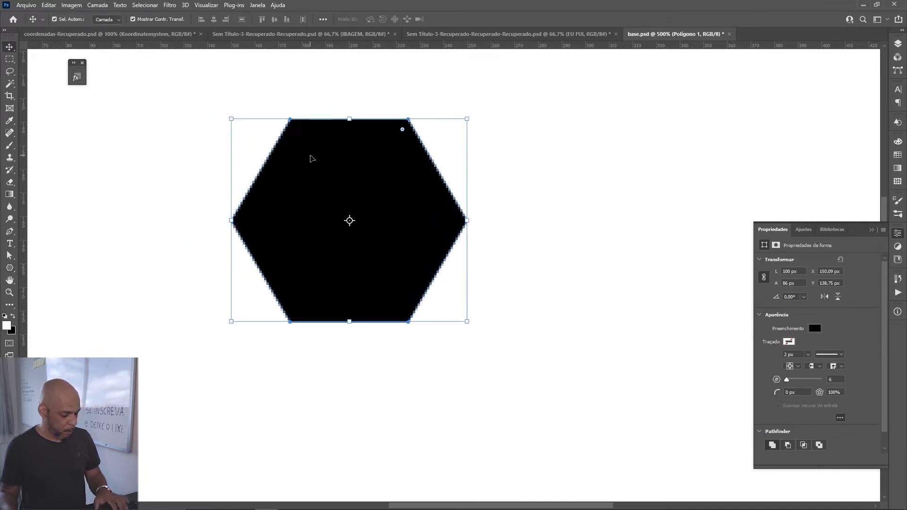
pyautogui.press('u')
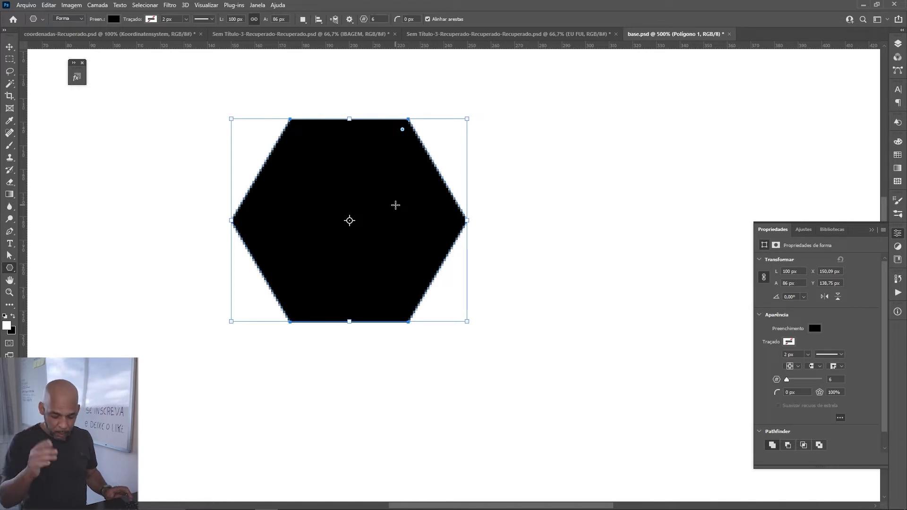
pyautogui.hotkey('ctrl', '0')
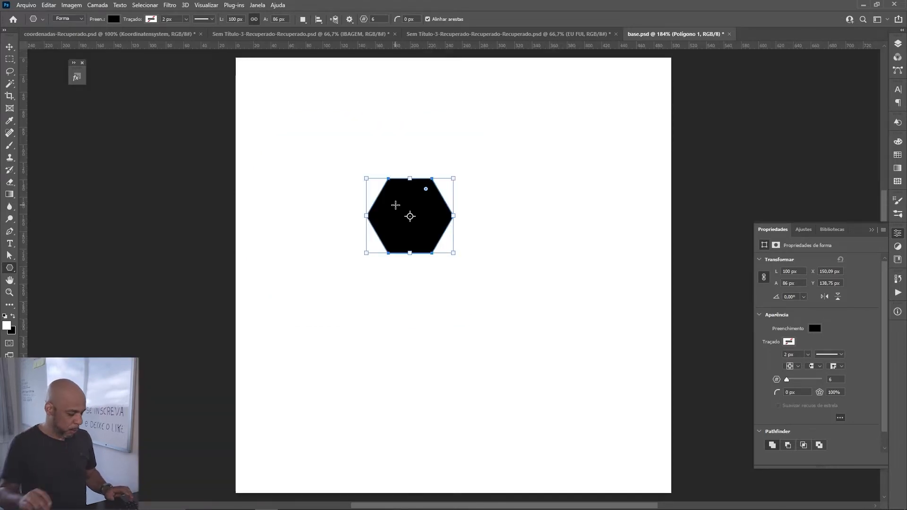
pyautogui.press('v')
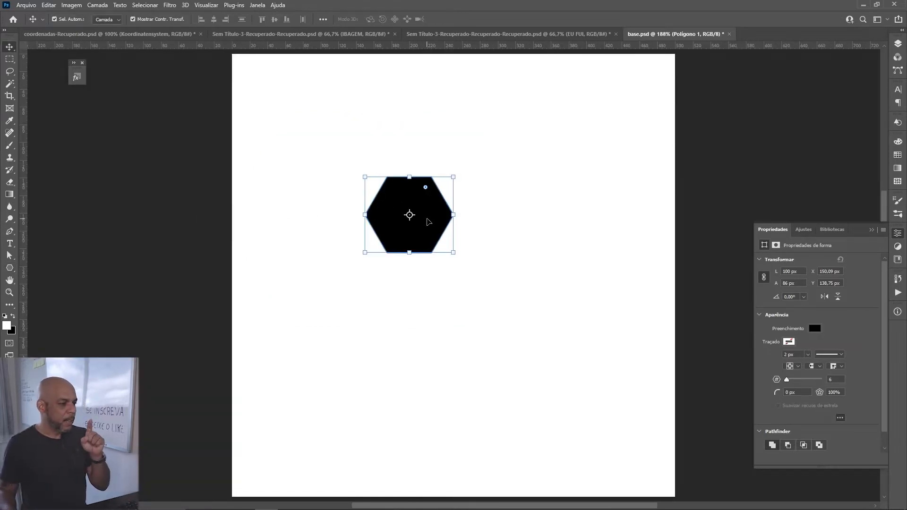
# Step: Centre the hexagon horizontally and vertically on the canvas and clear the selection
pyautogui.press('ctrl')
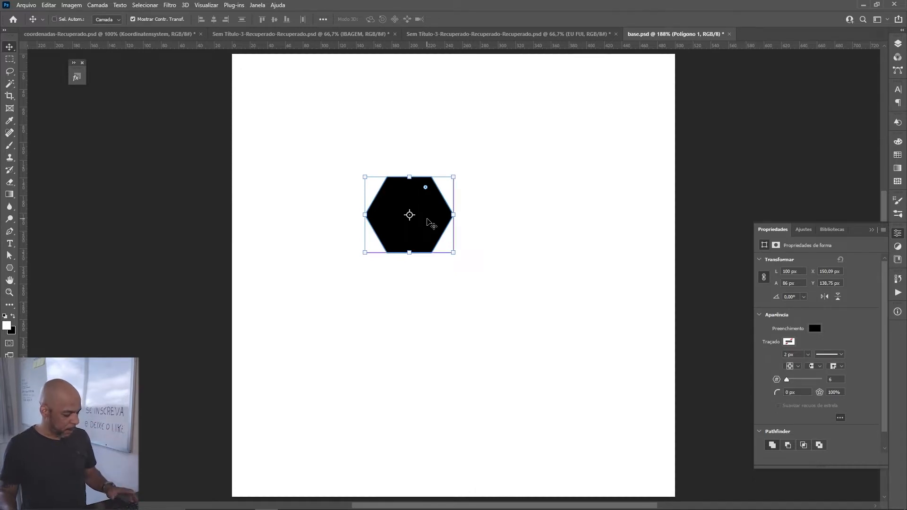
pyautogui.hotkey('ctrl', 'a')
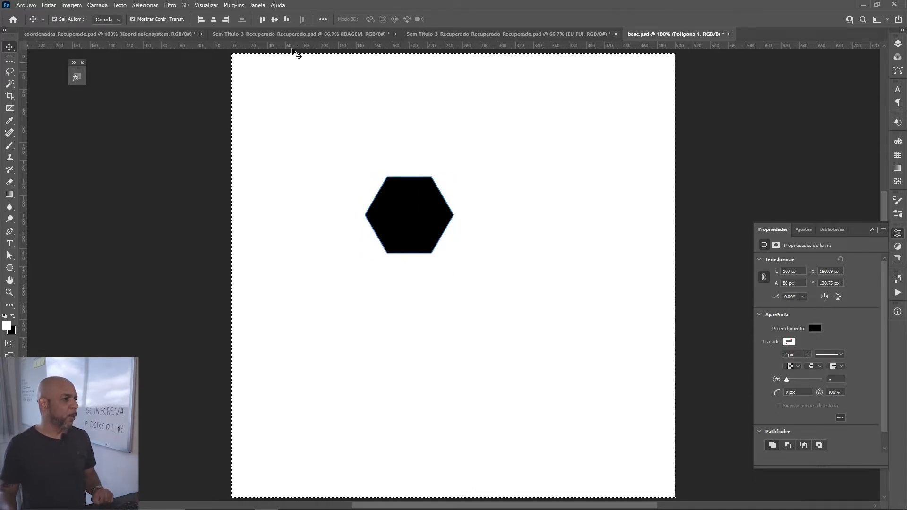
pyautogui.click(274, 20)
pyautogui.click(213, 20)
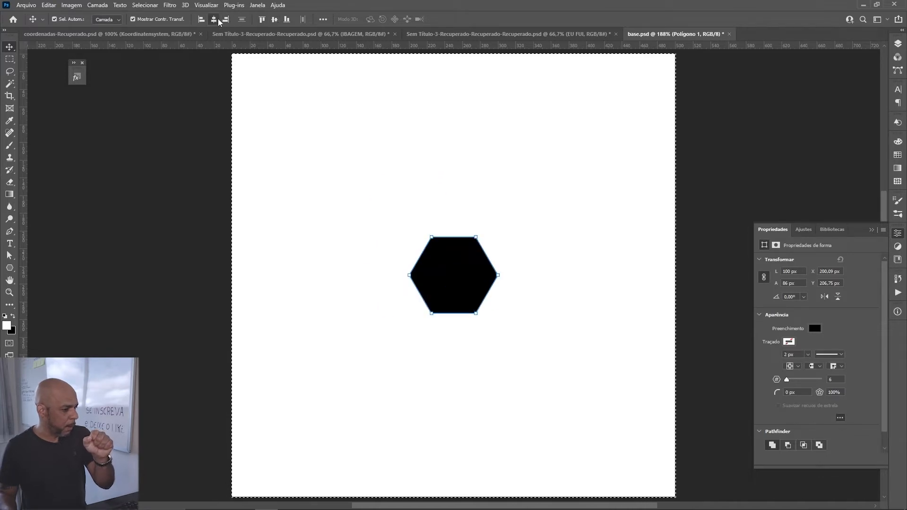
pyautogui.hotkey('ctrl', 'd')
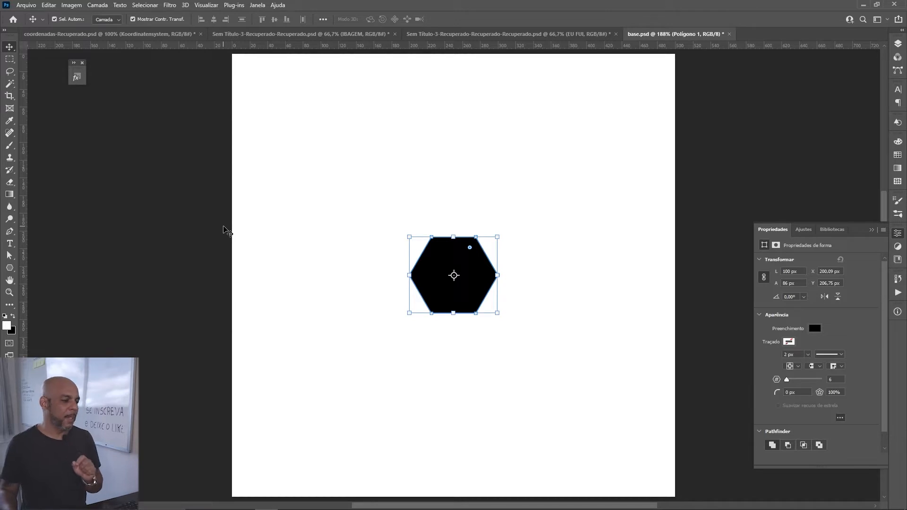
# Step: Inspect the hexagon's absolute position in Free Transform from its upper-left corner and its centre reference point
pyautogui.press('ctrl')
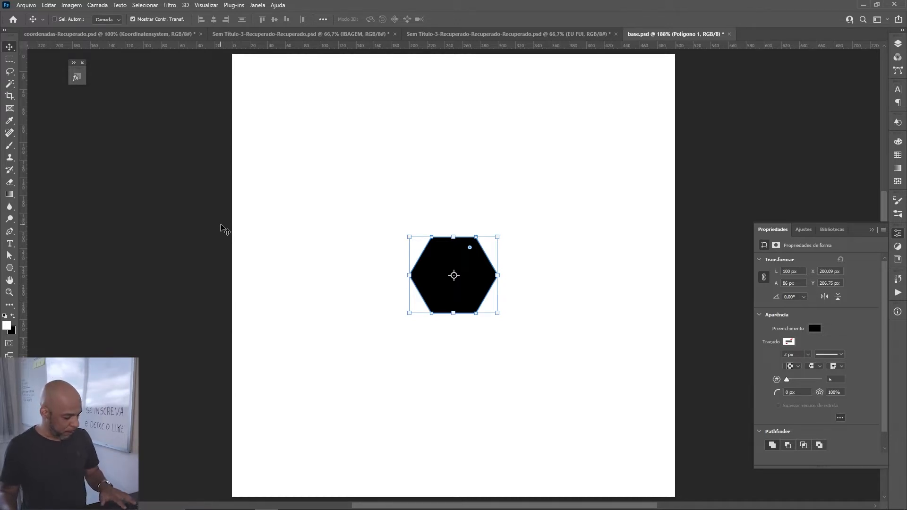
pyautogui.hotkey('ctrl', 't')
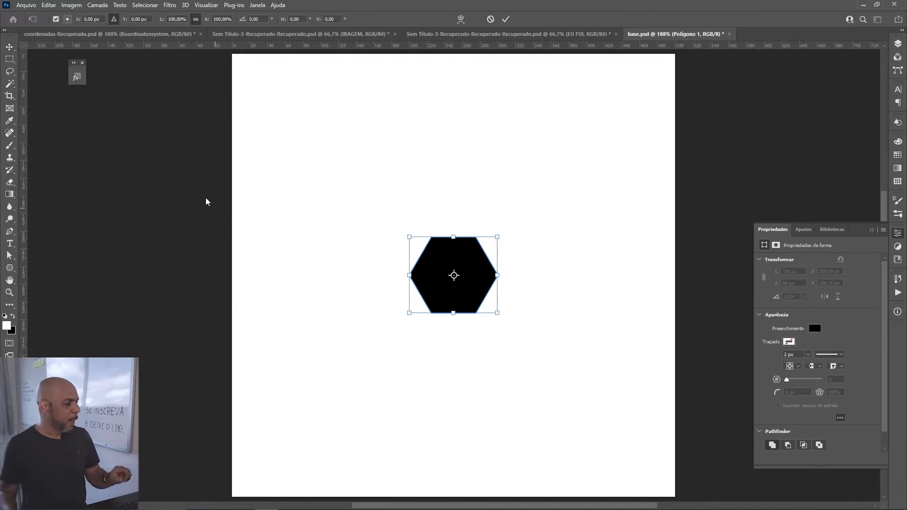
pyautogui.click(113, 19)
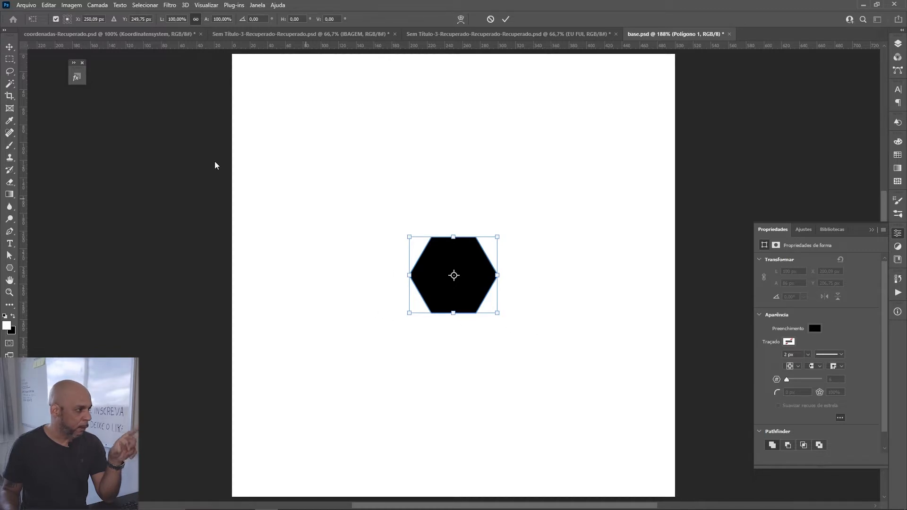
pyautogui.click(65, 16)
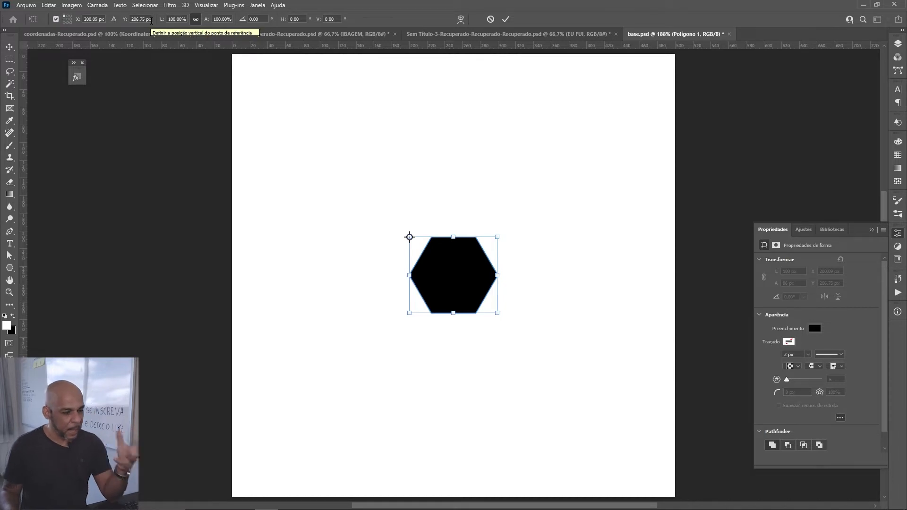
pyautogui.click(67, 19)
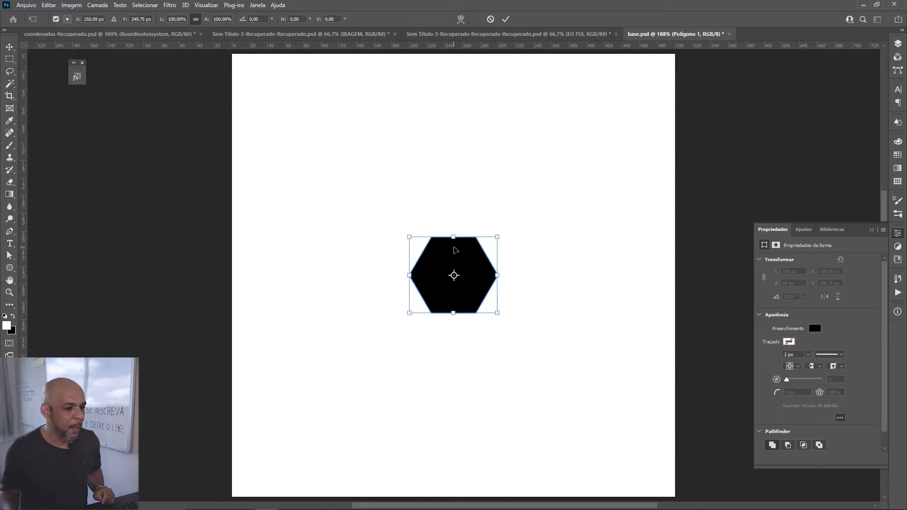
pyautogui.press('Return')
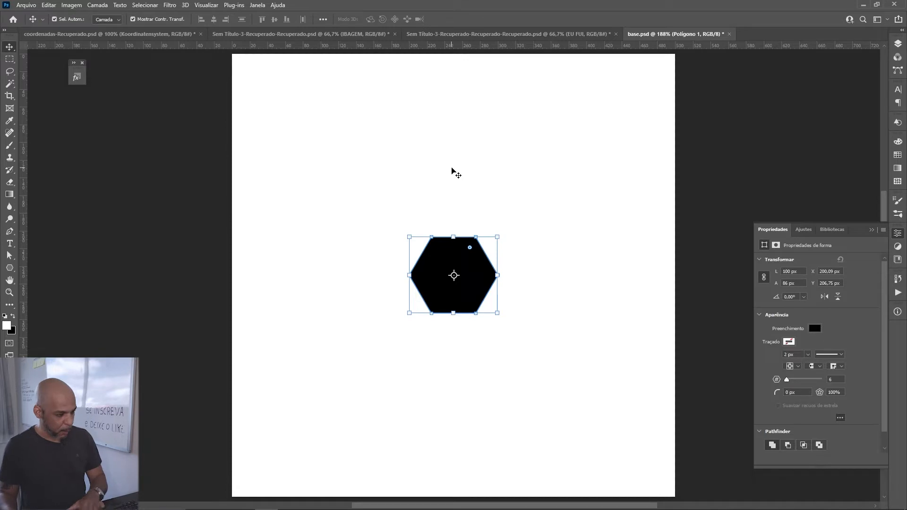
pyautogui.click(172, 206)
pyautogui.click(449, 262)
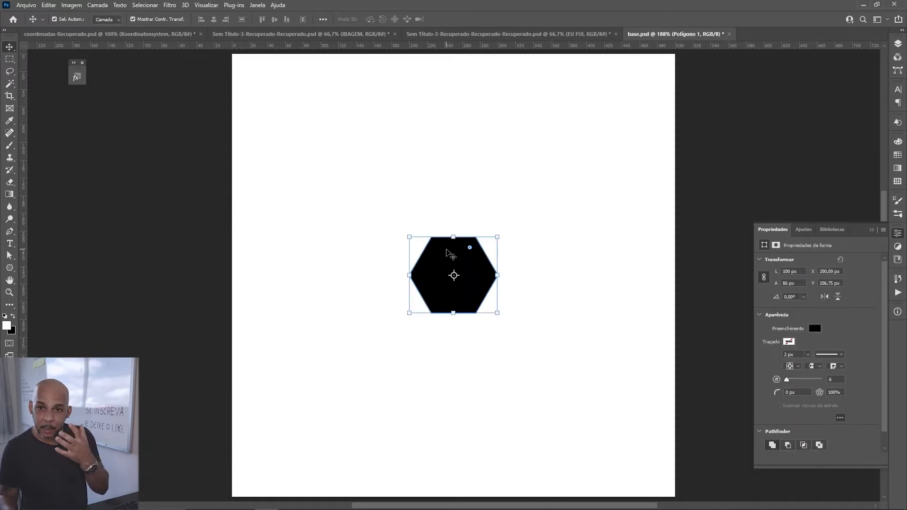
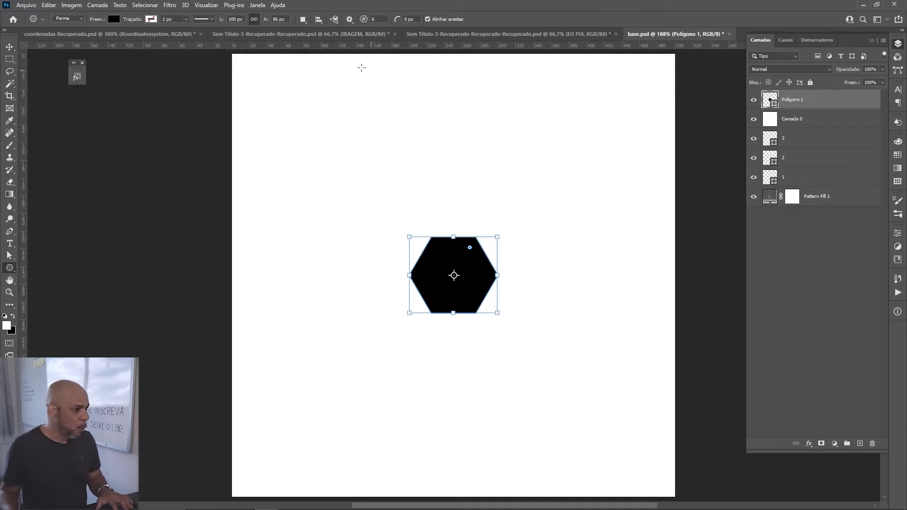
# Step: Set the path operation to subtract the front shape and choose the Ellipse tool for cutting the hexagon
pyautogui.click(307, 19)
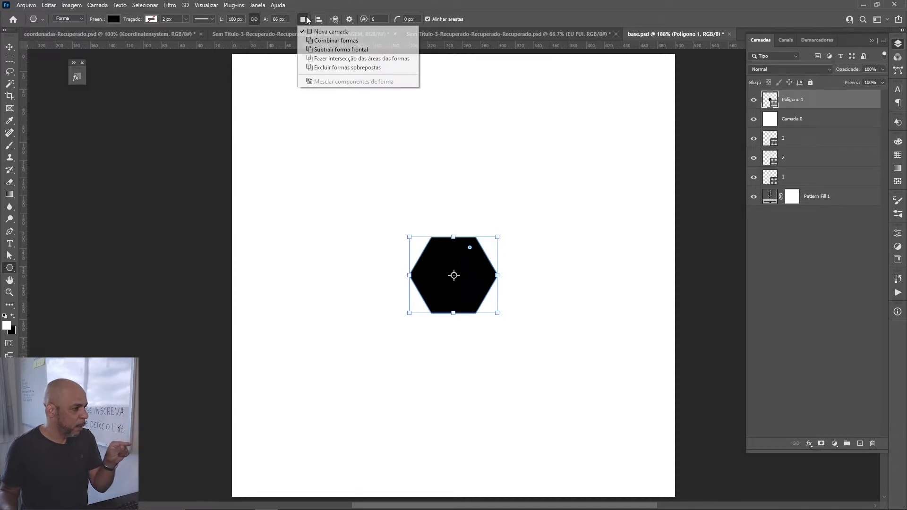
pyautogui.click(332, 50)
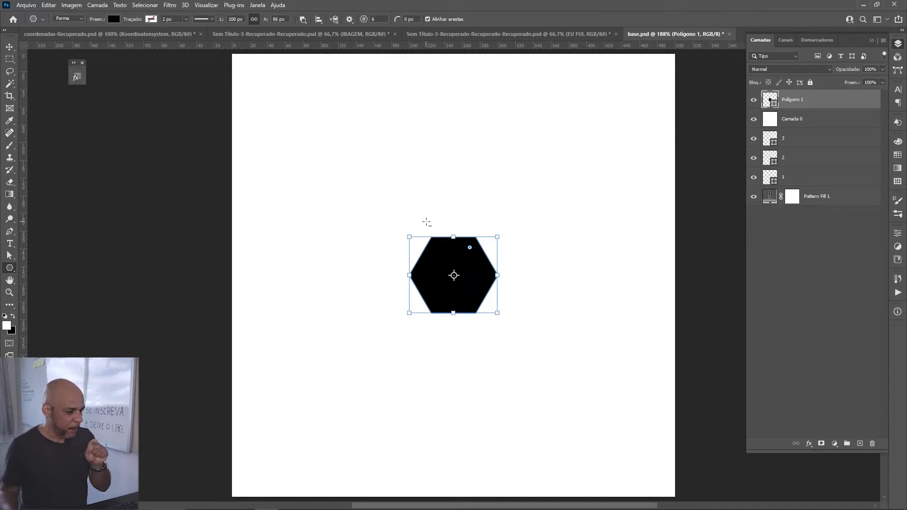
pyautogui.hotkey('ctrl', '+')
pyautogui.hotkey('ctrl', '+')
pyautogui.hotkey('ctrl', '+')
pyautogui.hotkey('ctrl', '+')
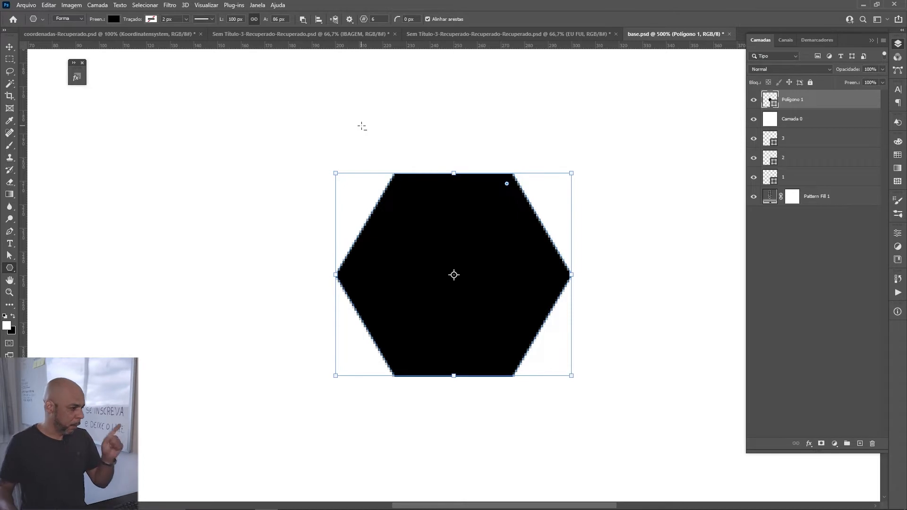
pyautogui.rightClick(9, 268)
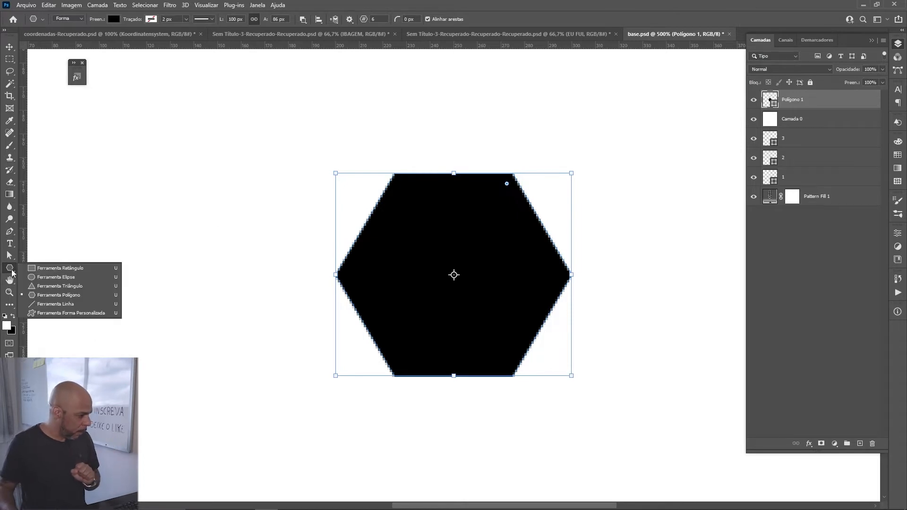
pyautogui.click(55, 277)
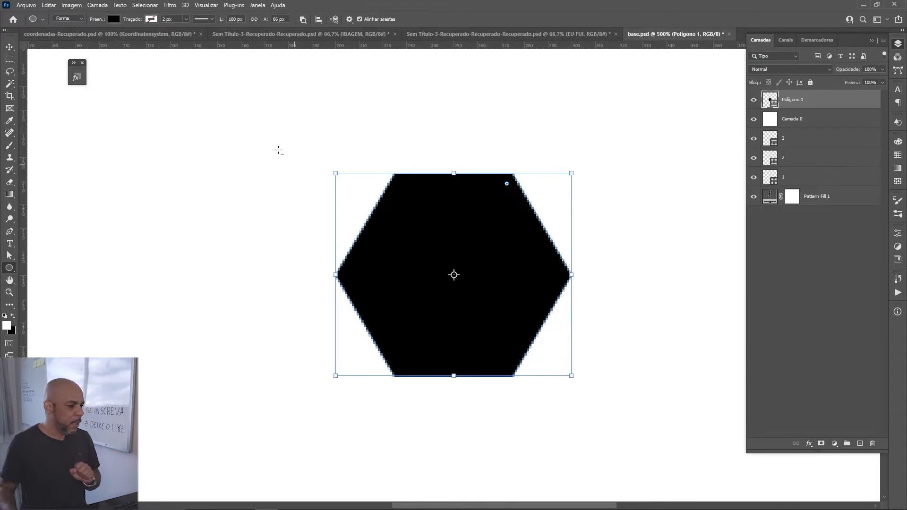
# Step: Try to cut an ellipse of about 62 by 67 px out of the hexagon
pyautogui.moveTo(246, 96); pyautogui.dragTo(540, 352)
pyautogui.hotkey('ctrl', 'z')
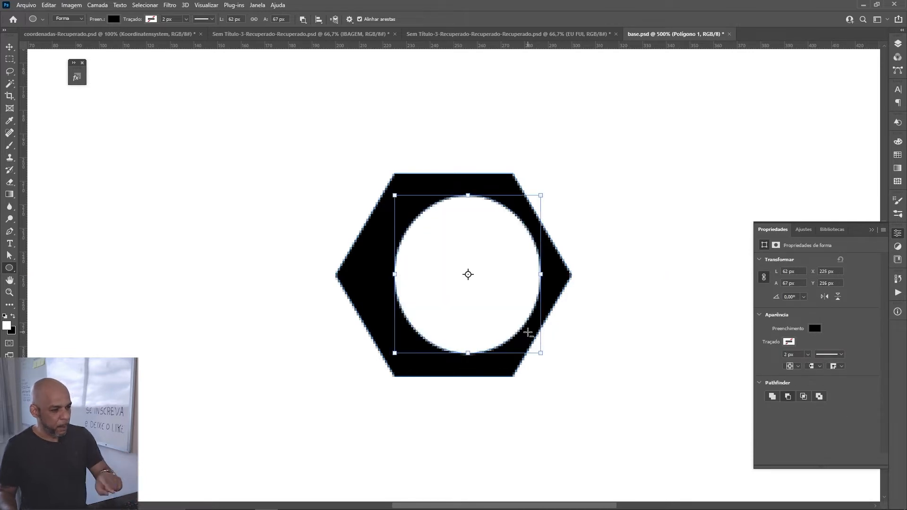
pyautogui.hotkey('ctrl', 'z')
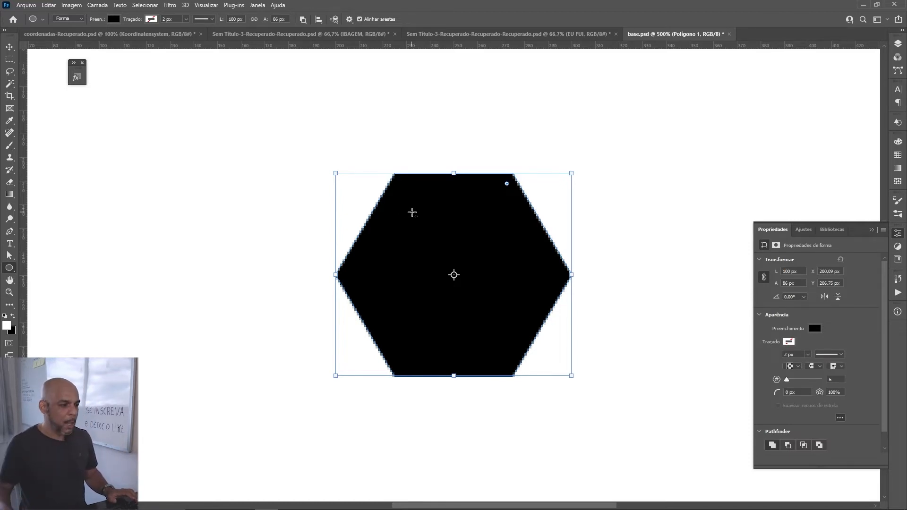
# Step: Cut a circle about 68 px in diameter out of the hexagon with the Ellipse tool
pyautogui.moveTo(389, 197); pyautogui.dragTo(550, 368)
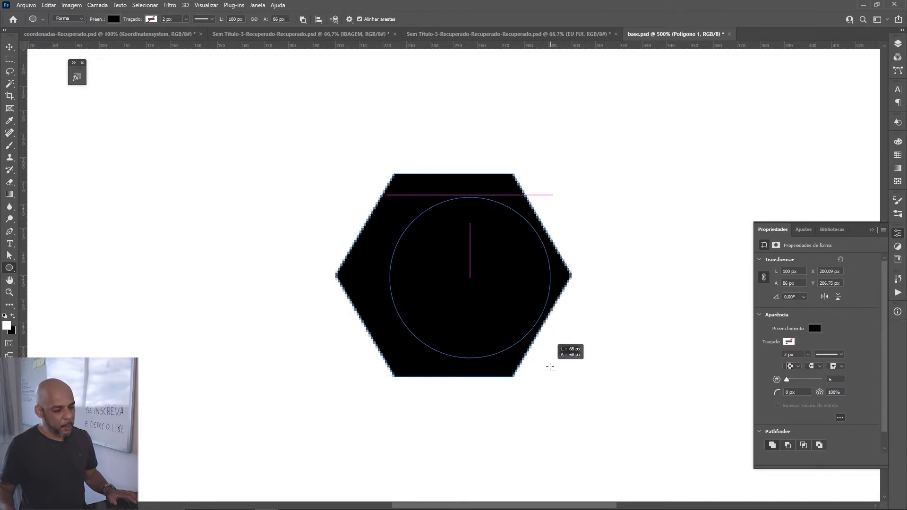
pyautogui.moveTo(550, 367); pyautogui.dragTo(550, 367)
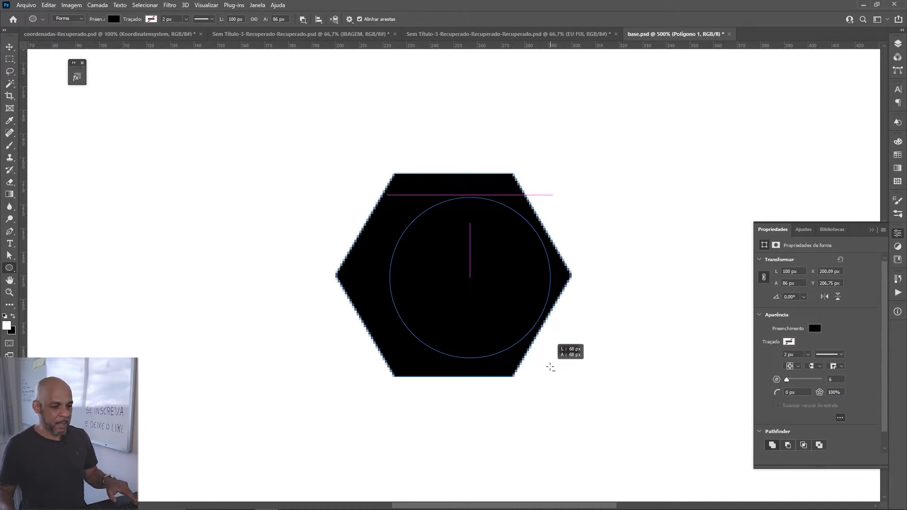
pyautogui.moveTo(550, 367); pyautogui.dragTo(550, 367)
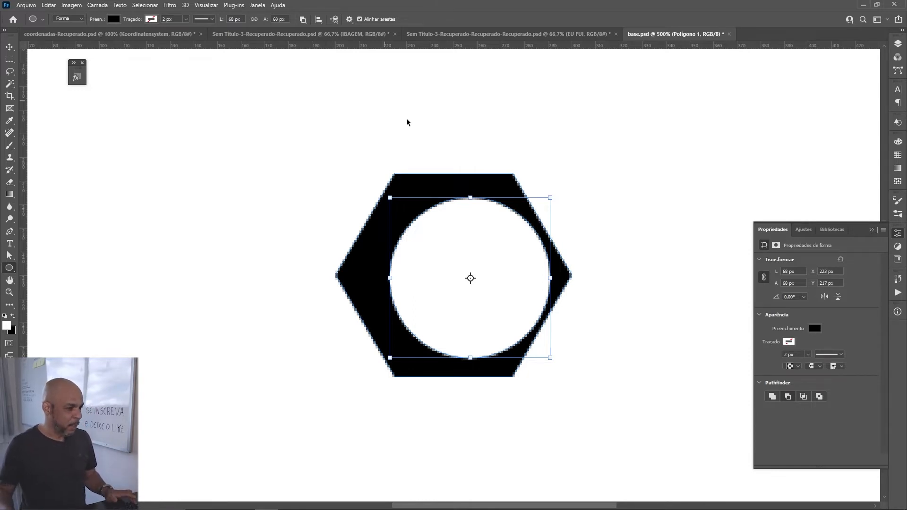
# Step: Align the horizontal and vertical centres of the circular cutout and the hexagon
pyautogui.keyDown('ctrl'); pyautogui.click(466, 177); pyautogui.keyUp('ctrl')
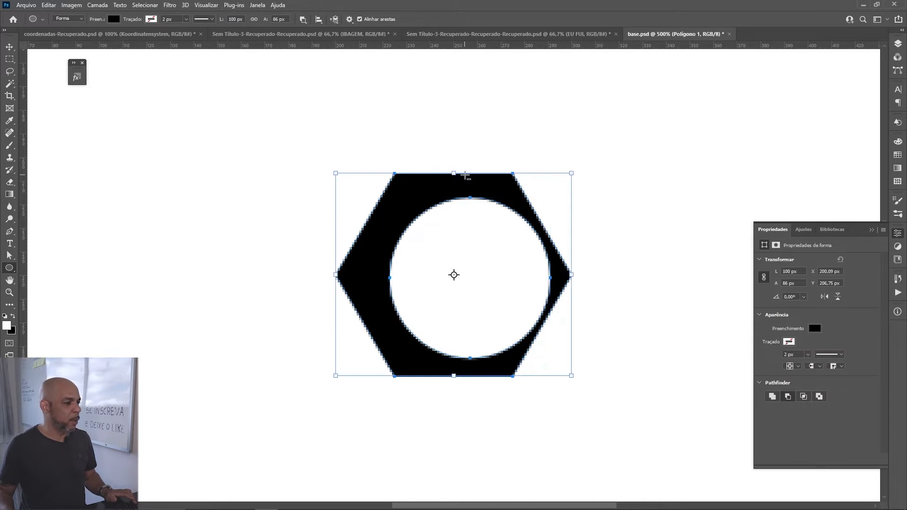
pyautogui.click(319, 20)
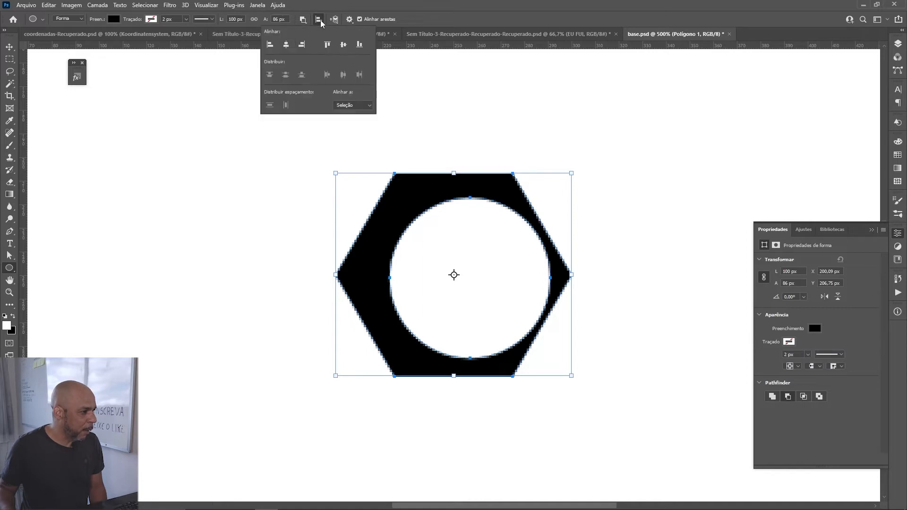
pyautogui.click(286, 44)
pyautogui.click(343, 44)
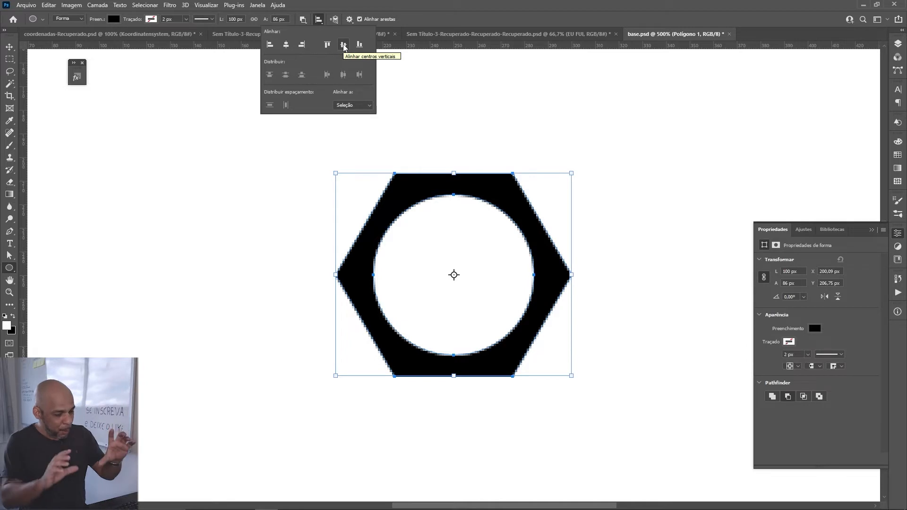
pyautogui.click(492, 3)
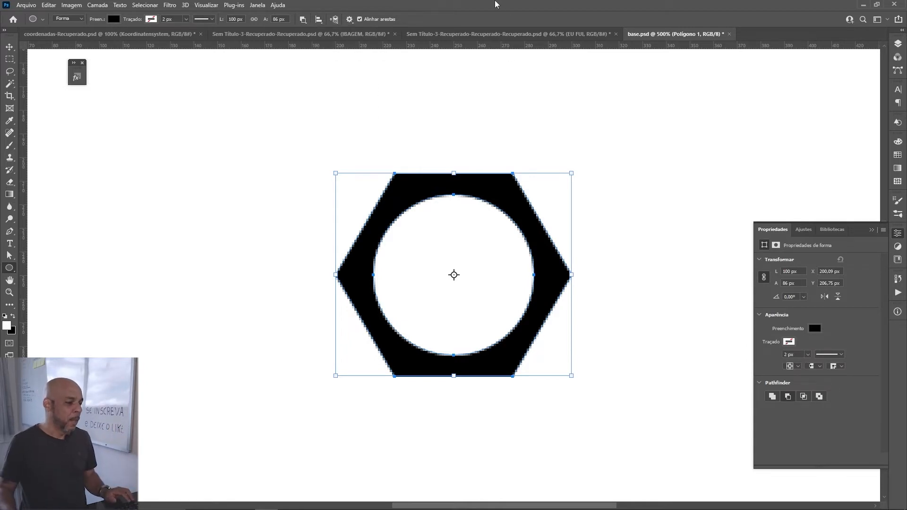
# Step: Select only the circular cutout and set its height to 75 px with its proportions linked
pyautogui.press('v')
pyautogui.press('F7')
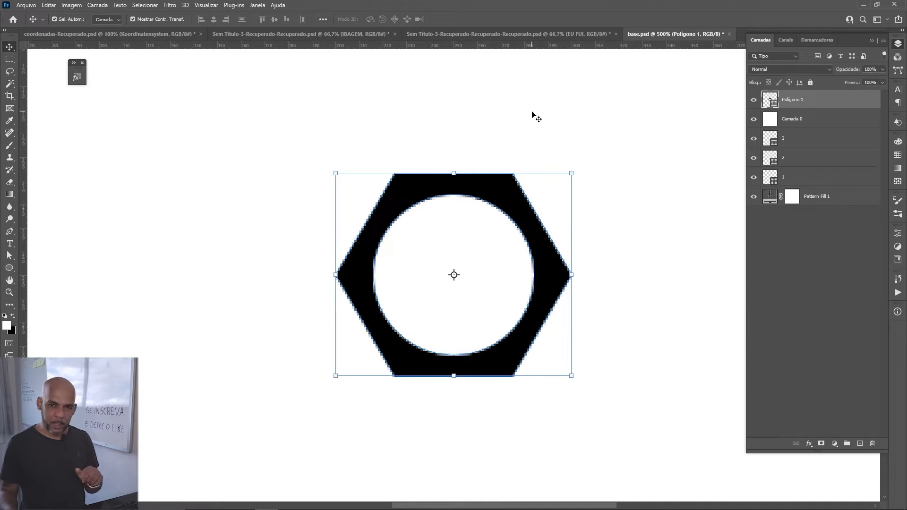
pyautogui.click(533, 112)
pyautogui.click(494, 188)
pyautogui.keyDown('ctrl'); pyautogui.click(493, 206); pyautogui.keyUp('ctrl')
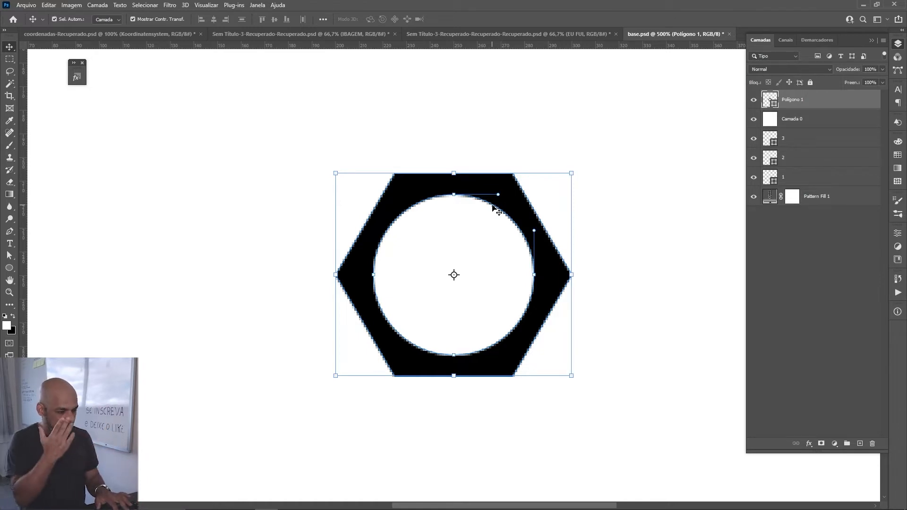
pyautogui.press('u')
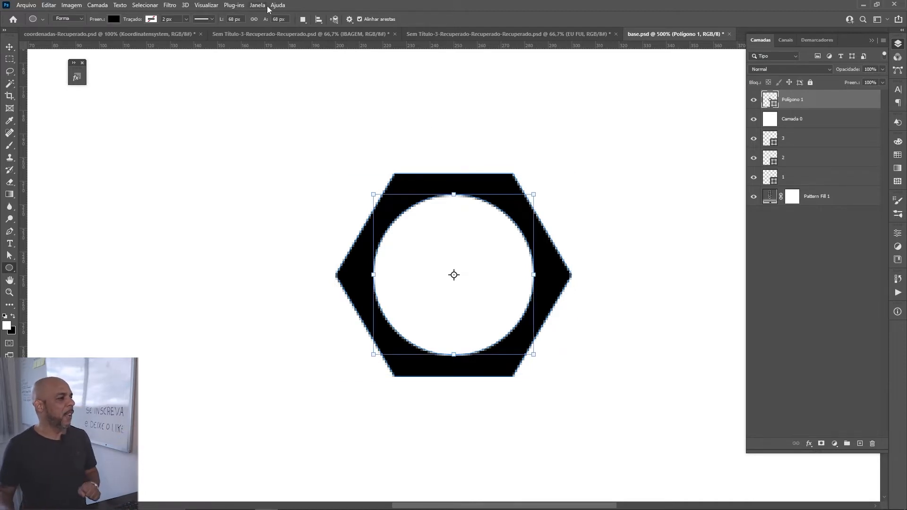
pyautogui.click(254, 20)
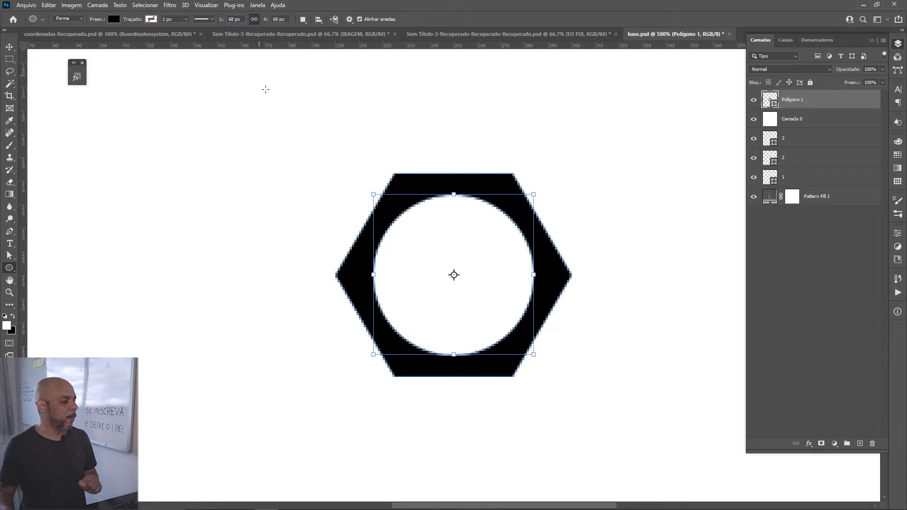
pyautogui.click(278, 19)
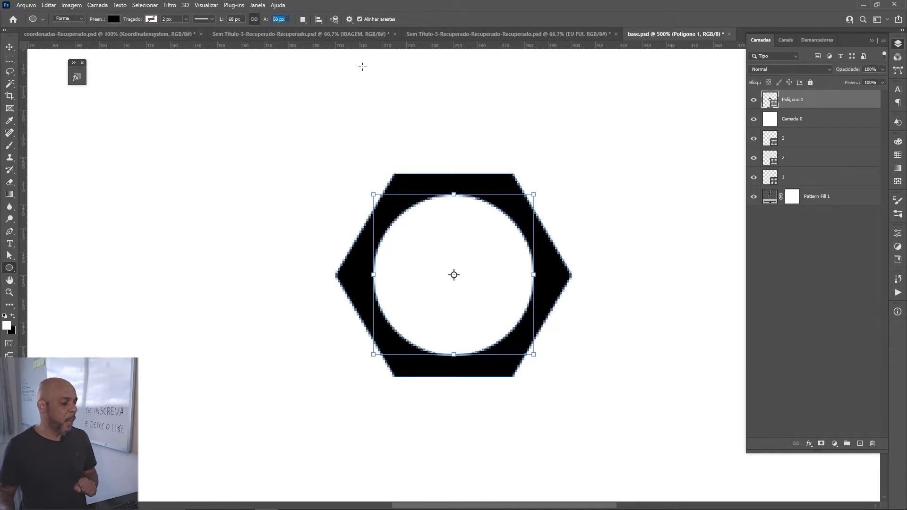
pyautogui.write('75')
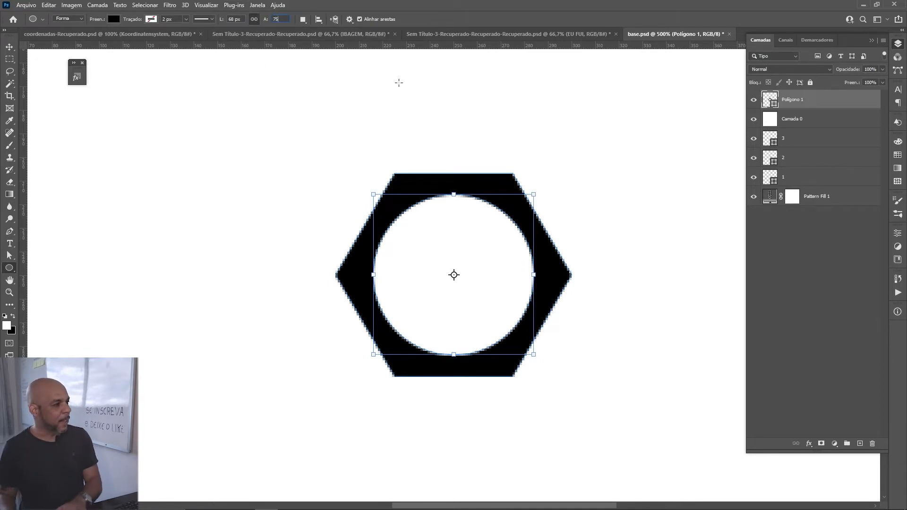
pyautogui.press('Return')
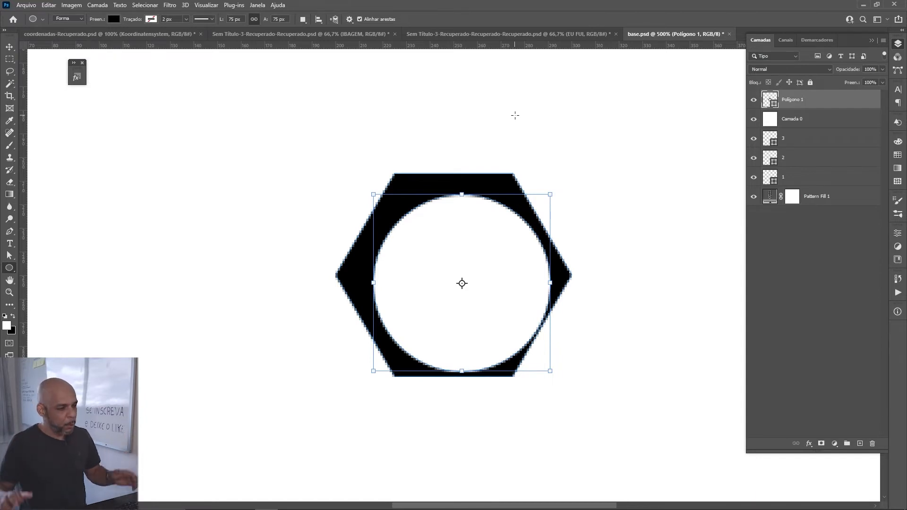
# Step: Align the vertical and horizontal centres of the circular cutout and the hexagon, and switch to the Move tool
pyautogui.click(489, 174)
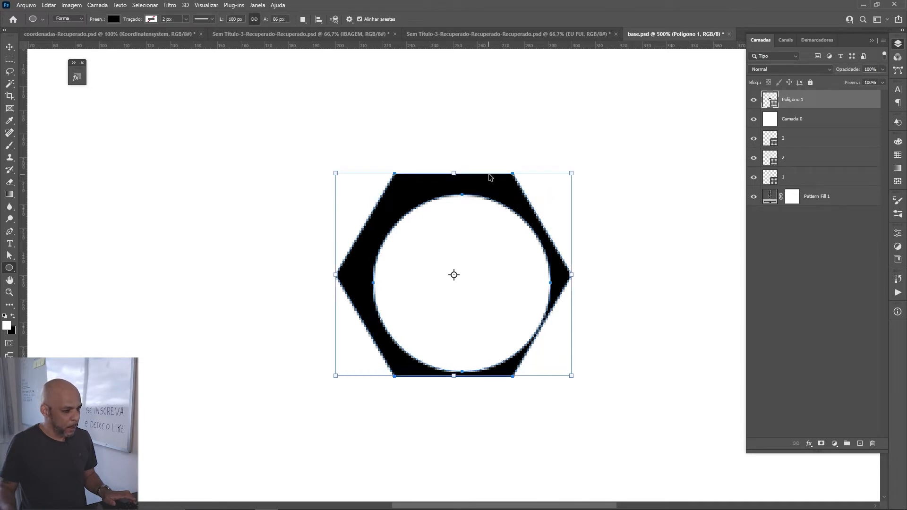
pyautogui.click(319, 20)
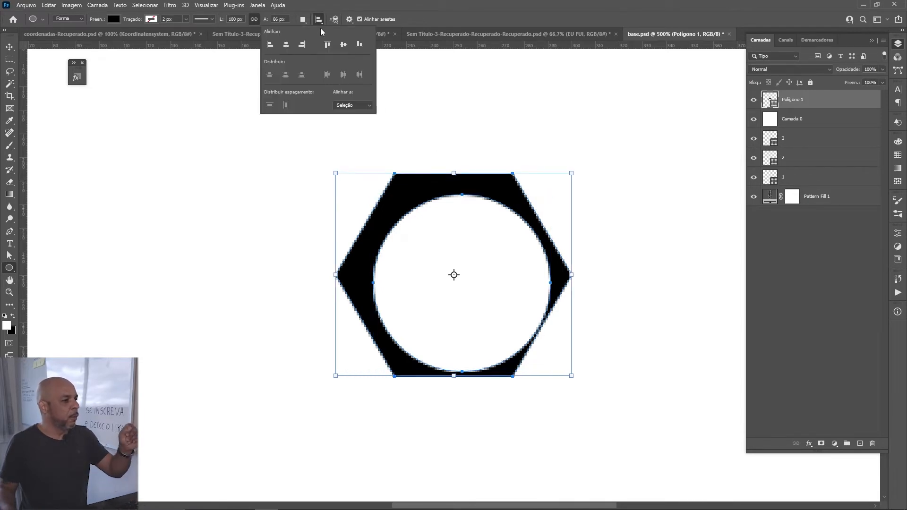
pyautogui.click(343, 45)
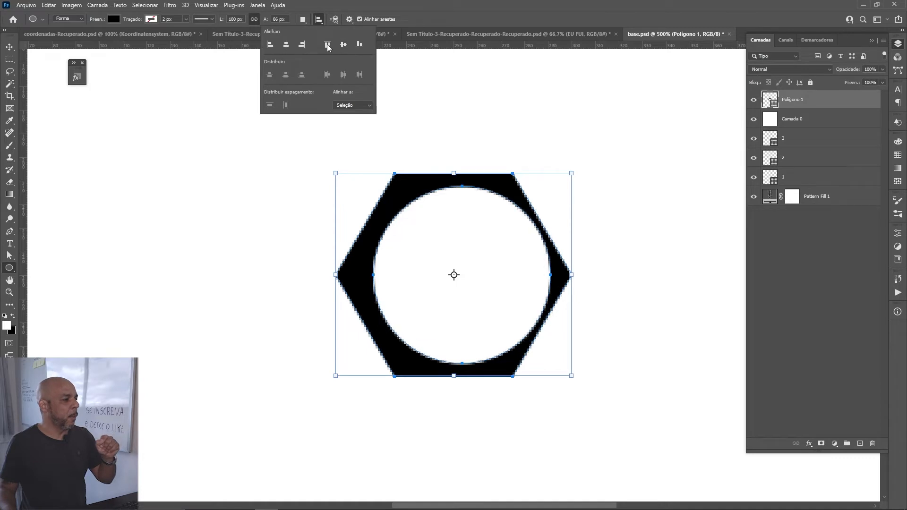
pyautogui.click(287, 45)
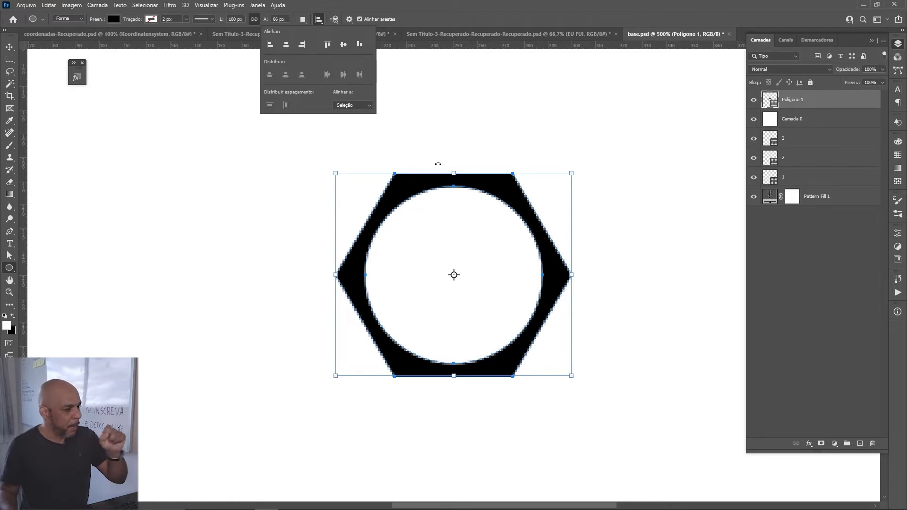
pyautogui.click(10, 47)
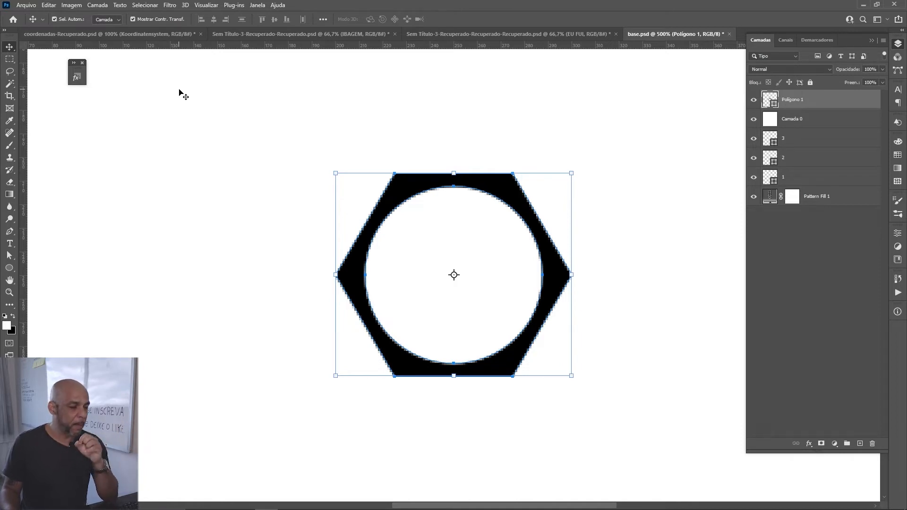
# Step: View the X and Y axis diagram in coordenadas-Recuperado.psd and return to base.psd
pyautogui.click(68, 34)
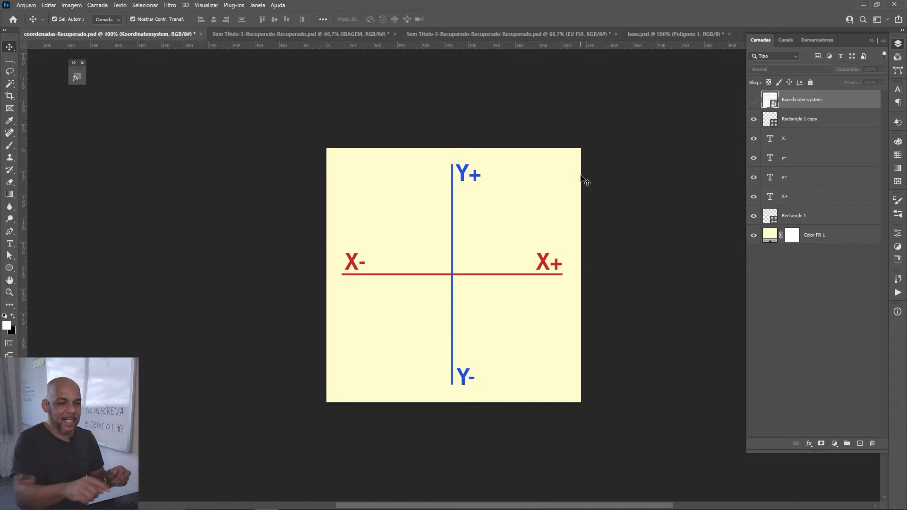
pyautogui.click(702, 31)
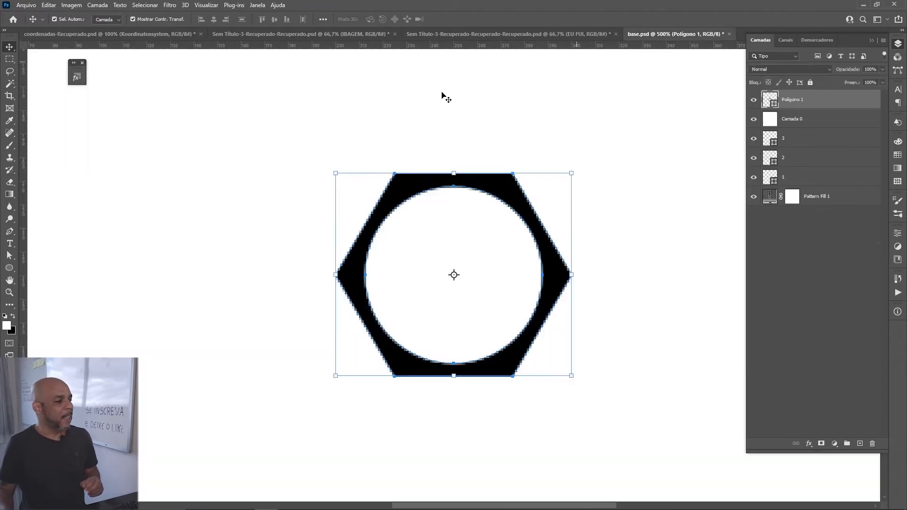
# Step: Free-transform the hexagon with its cutout so that its centre sits at X 250 px and Y 250 px
pyautogui.hotkey('ctrl', 't')
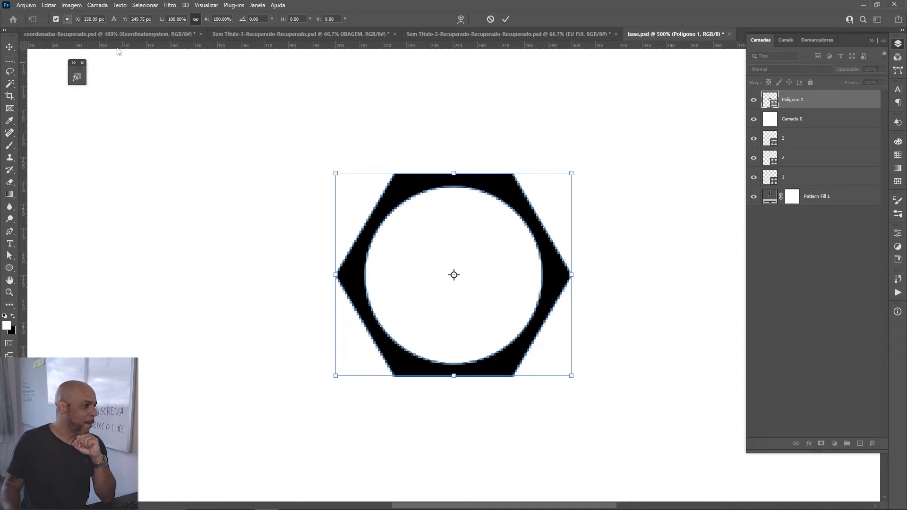
pyautogui.press('BackSpace')
pyautogui.press('BackSpace')
pyautogui.press('BackSpace')
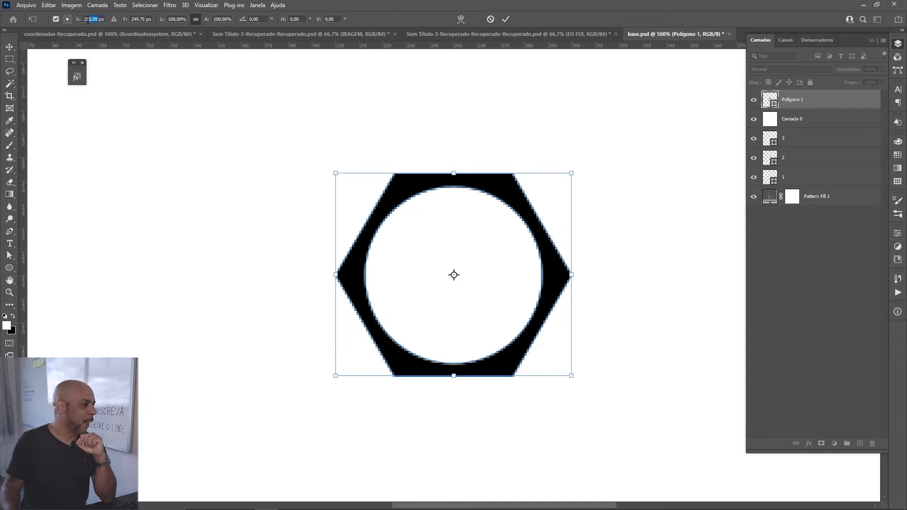
pyautogui.press('Return')
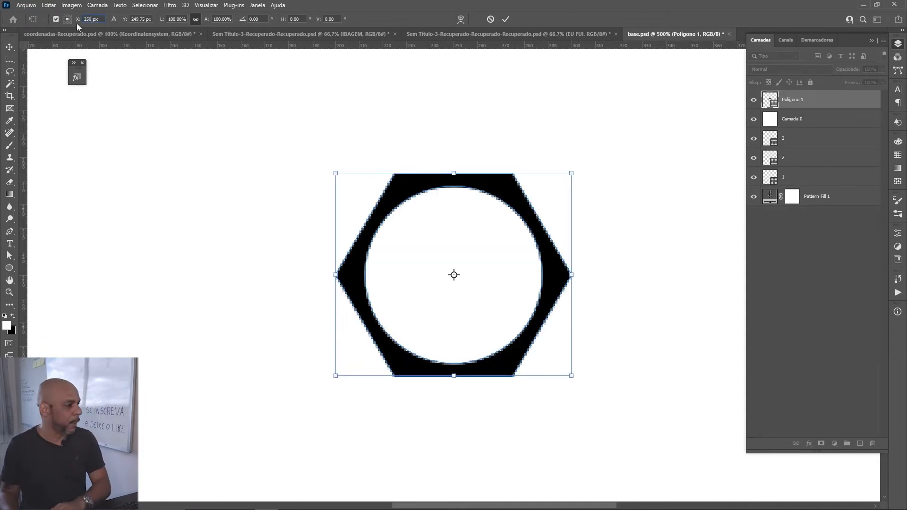
pyautogui.doubleClick(142, 19)
pyautogui.write('250')
pyautogui.press('Return')
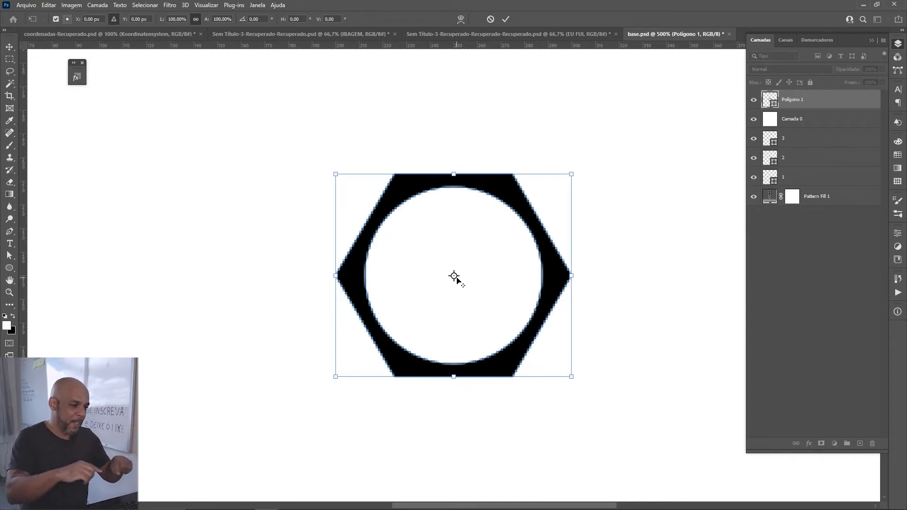
pyautogui.press('Return')
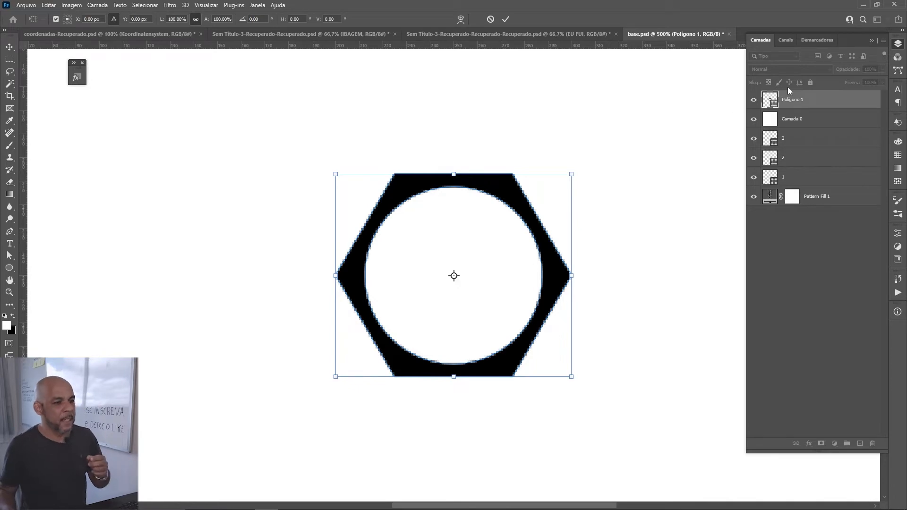
# Step: Hide Camada 0 and the hexagon layer to examine the original mesh pattern and its coloured markers, and show both layers again
pyautogui.click(754, 119)
pyautogui.click(753, 101)
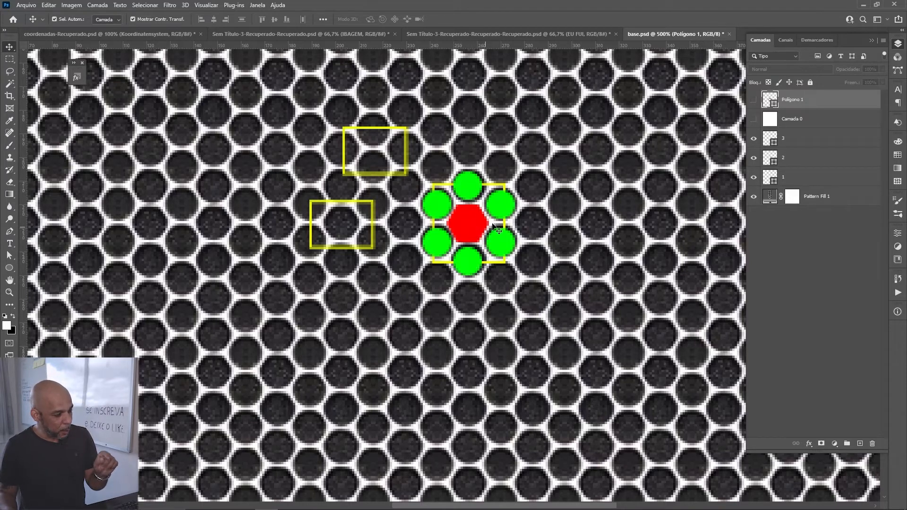
pyautogui.click(753, 118)
pyautogui.click(753, 99)
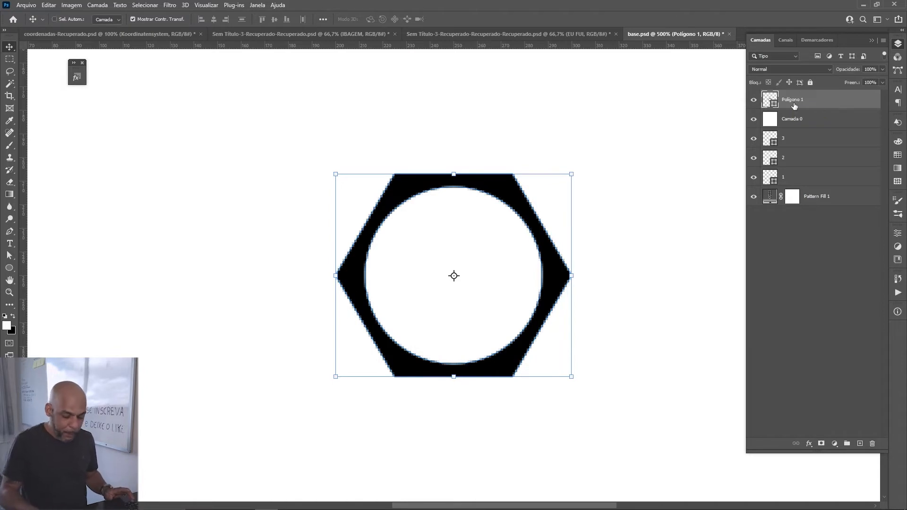
# Step: Rename the hexagon's layer, Polígono 1, as 1
pyautogui.hotkey('ctrl', '-')
pyautogui.hotkey('ctrl', '-')
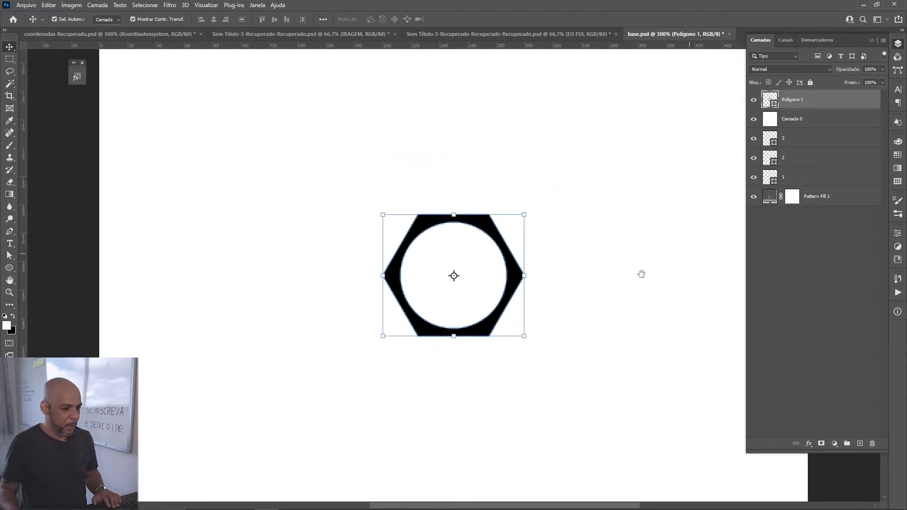
pyautogui.moveTo(609, 295); pyautogui.dragTo(577, 288)
pyautogui.hotkey('ctrl', '-')
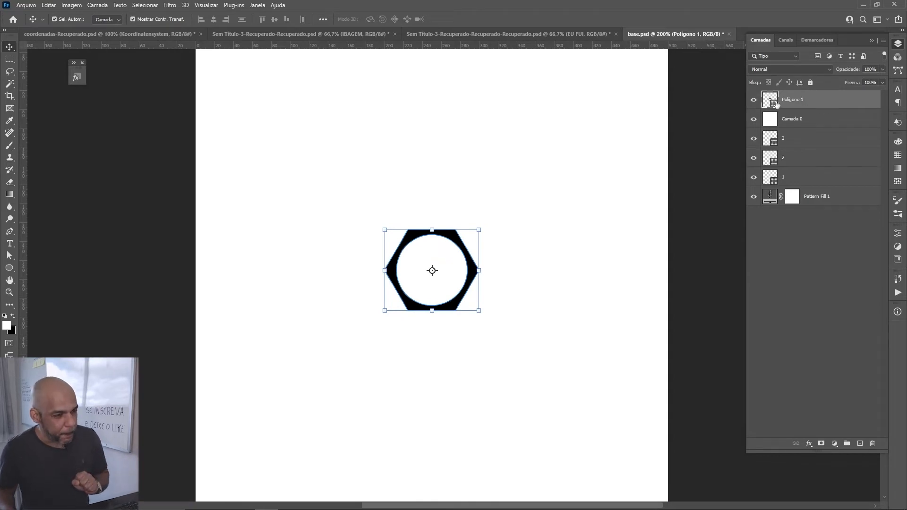
pyautogui.doubleClick(789, 99)
pyautogui.write('1')
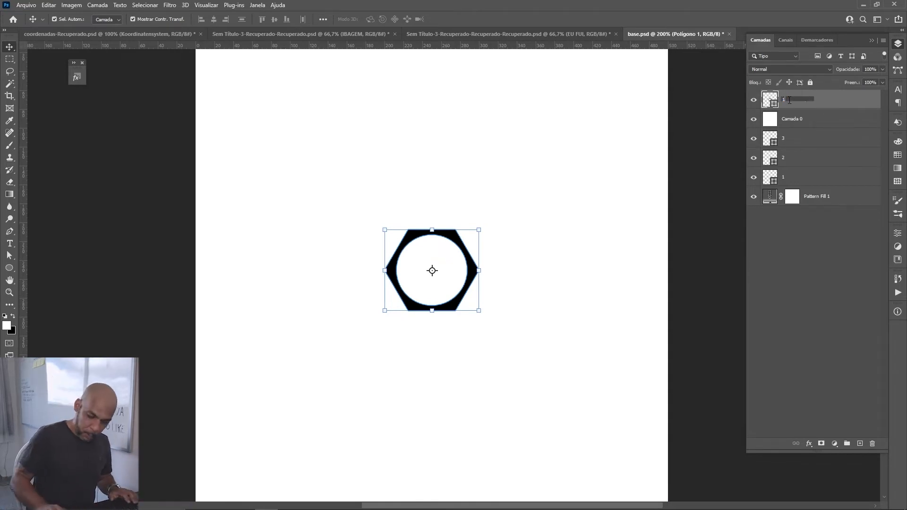
pyautogui.press('Return')
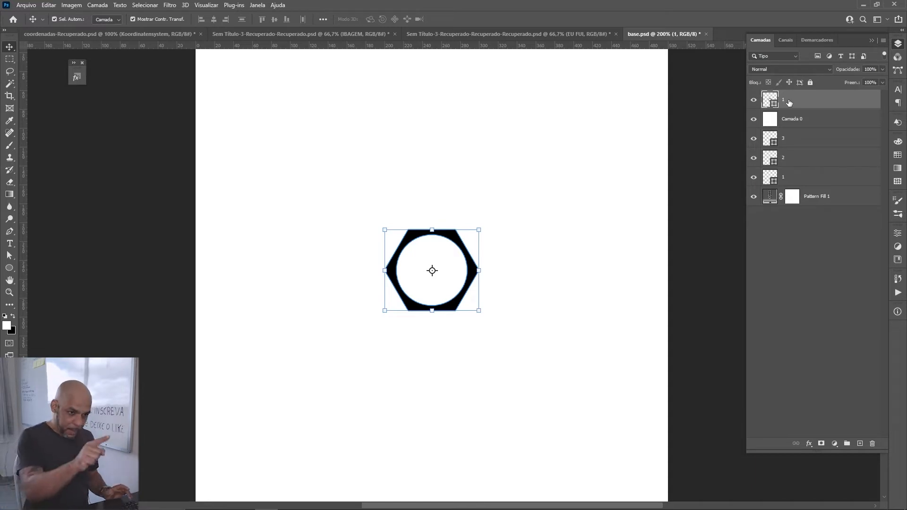
# Step: Duplicate the hexagon layer above Camada 0 and check the copy's dimensions in its shape properties
pyautogui.hotkey('ctrl', 'j')
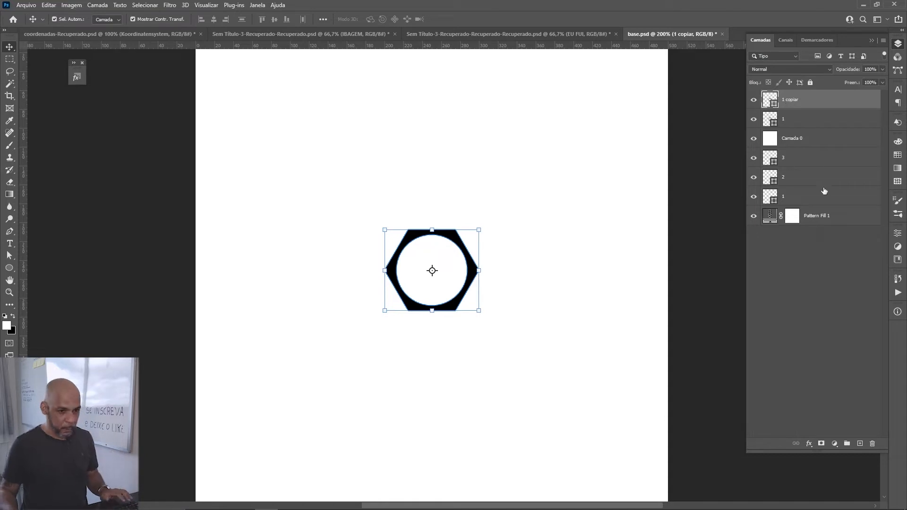
pyautogui.click(897, 279)
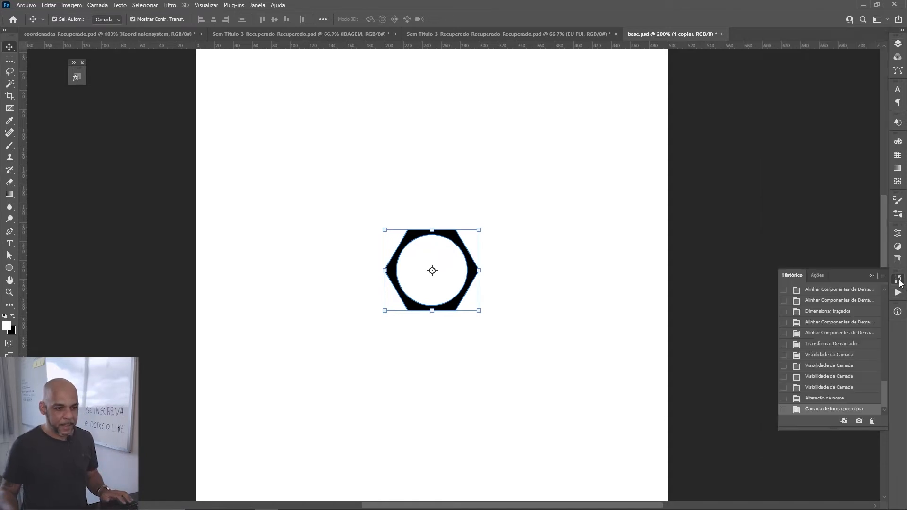
pyautogui.click(897, 233)
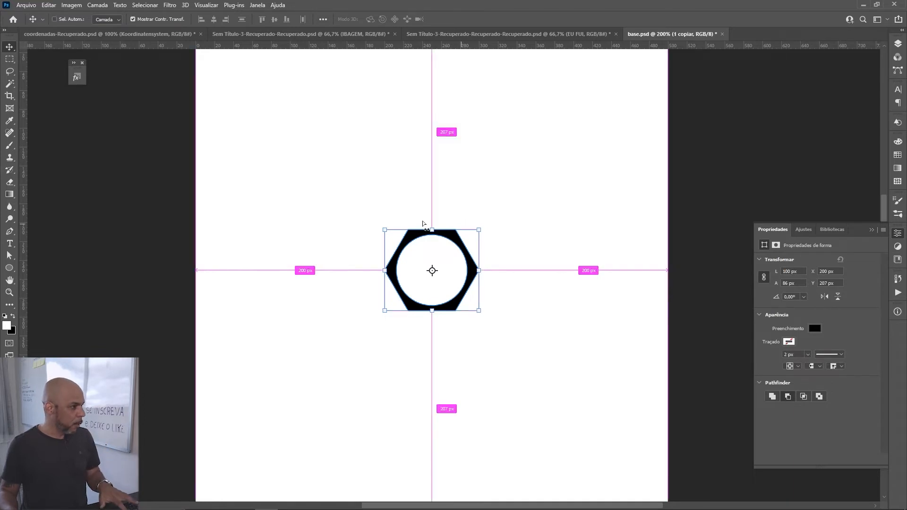
pyautogui.hotkey('ctrl', 't')
pyautogui.press('F7')
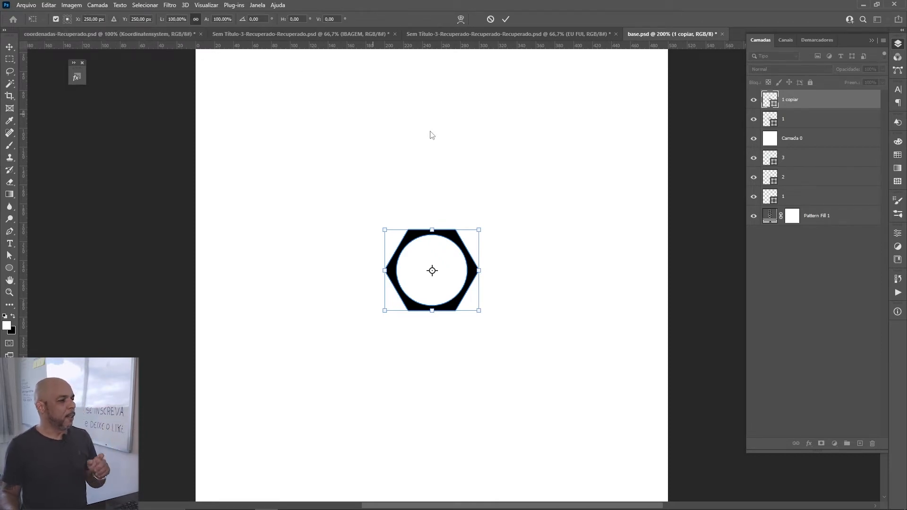
pyautogui.hotkey('ctrl', '-')
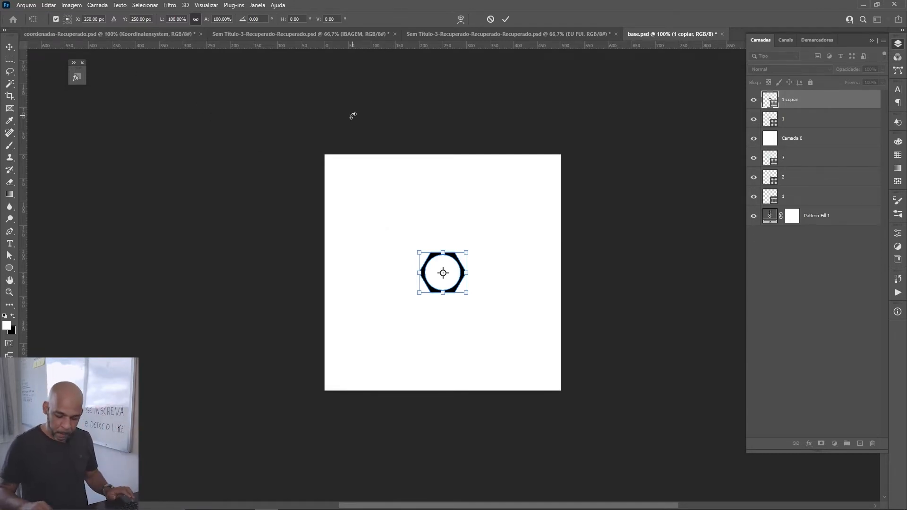
pyautogui.hotkey('ctrl', '0')
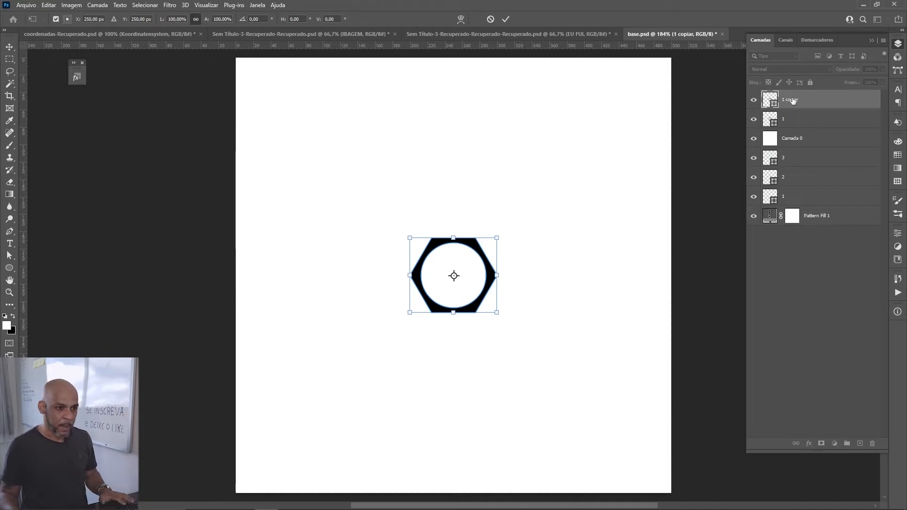
pyautogui.press('Return')
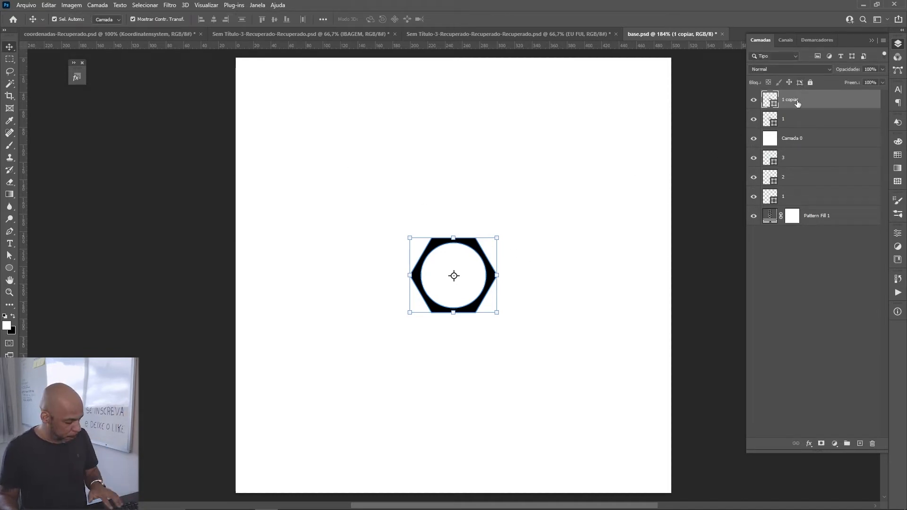
# Step: Free-transform the hexagon copy, subtracting 86 px from its Y position so that it sits directly above the original
pyautogui.hotkey('ctrl', 't')
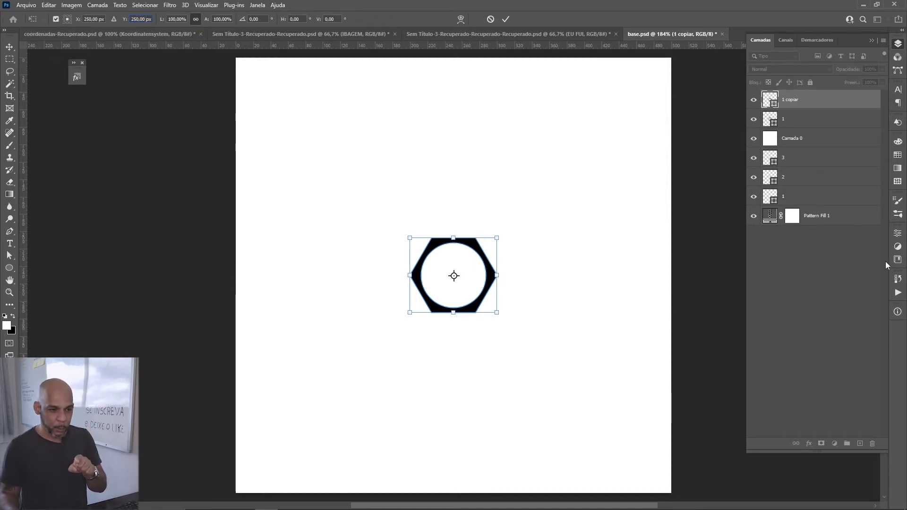
pyautogui.click(897, 233)
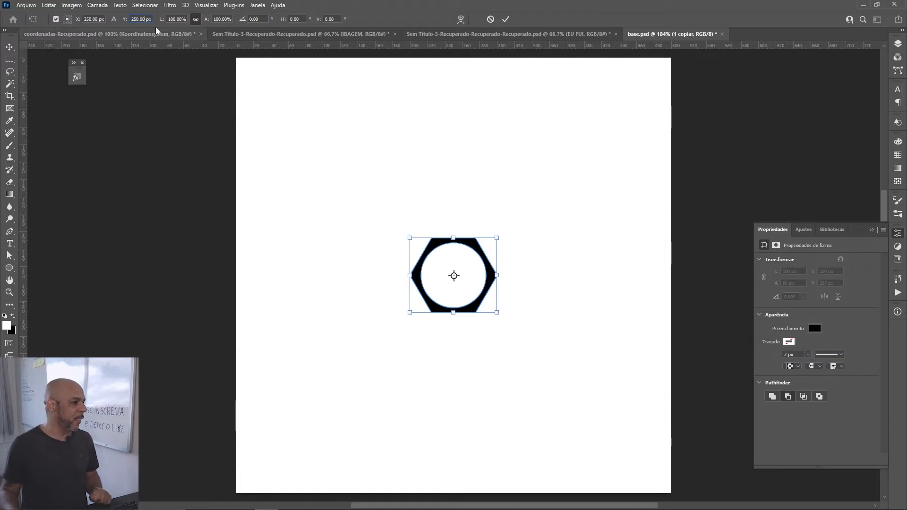
pyautogui.write('-86')
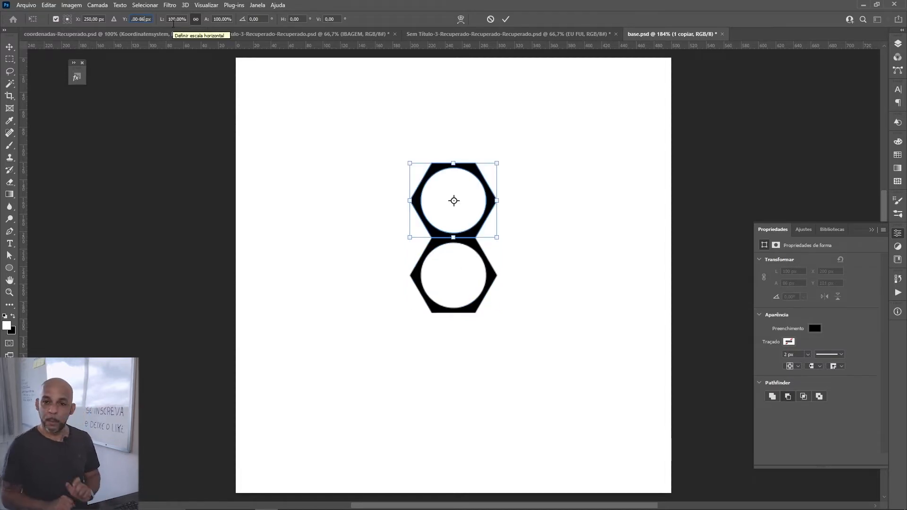
pyautogui.press('Return')
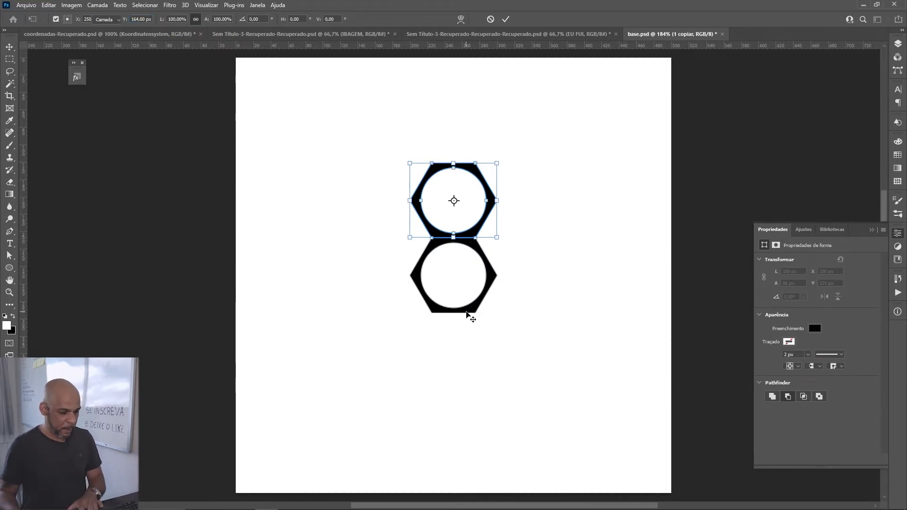
pyautogui.press('Return')
# Step: Duplicate the original centre hexagon and make the new copy, 1 copiar 2, the active layer
pyautogui.click(468, 312)
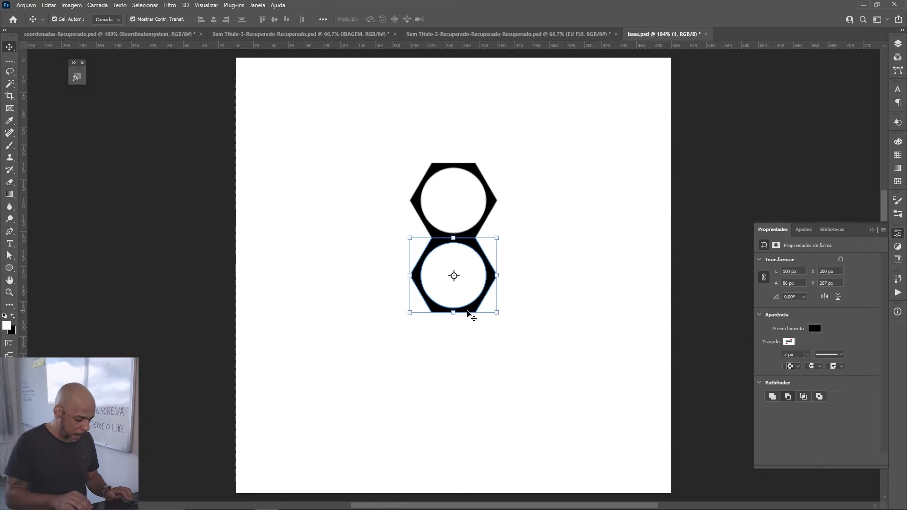
pyautogui.hotkey('ctrl', 'j')
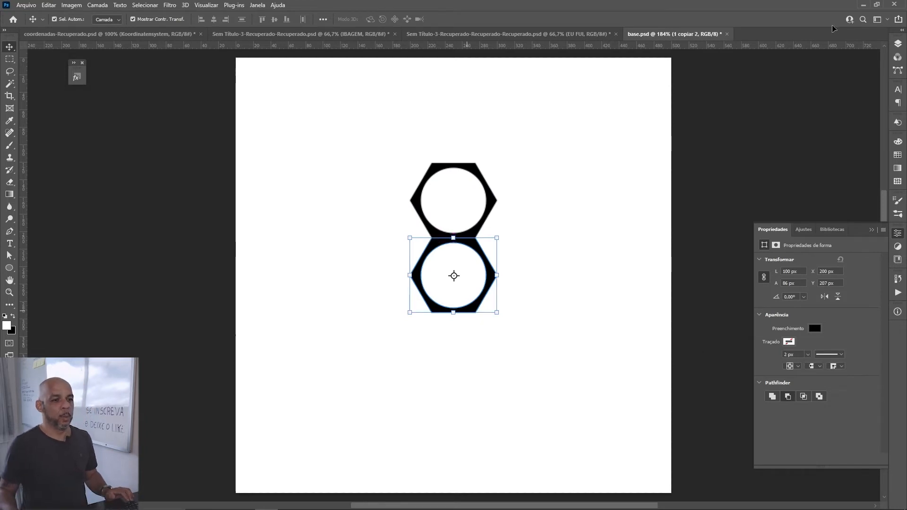
pyautogui.click(898, 43)
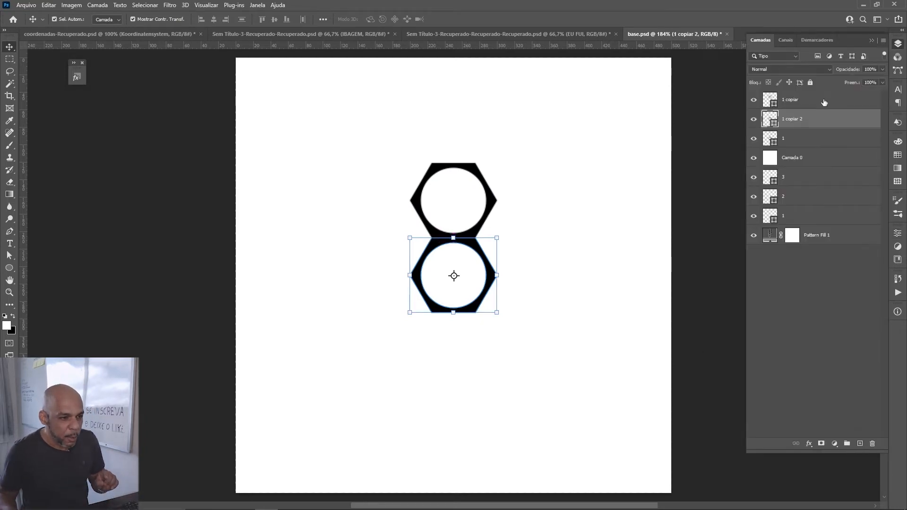
pyautogui.click(823, 103)
pyautogui.click(822, 140)
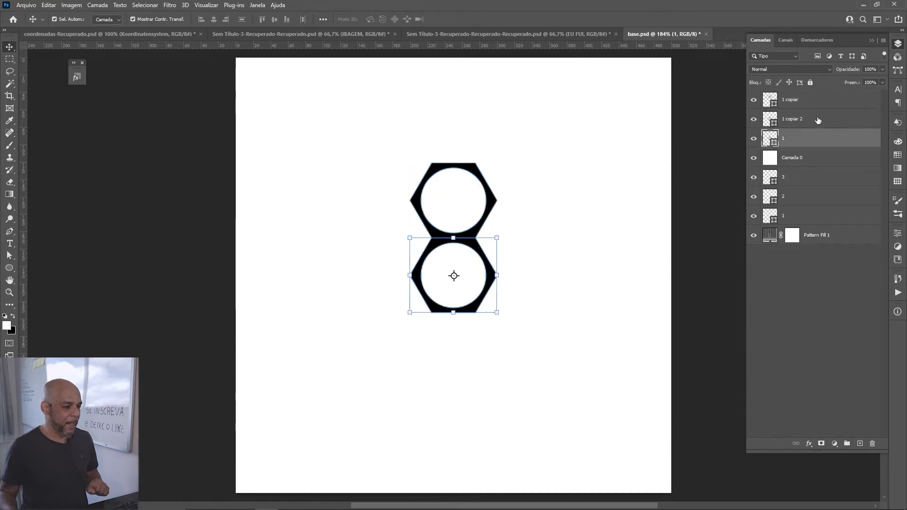
pyautogui.click(813, 123)
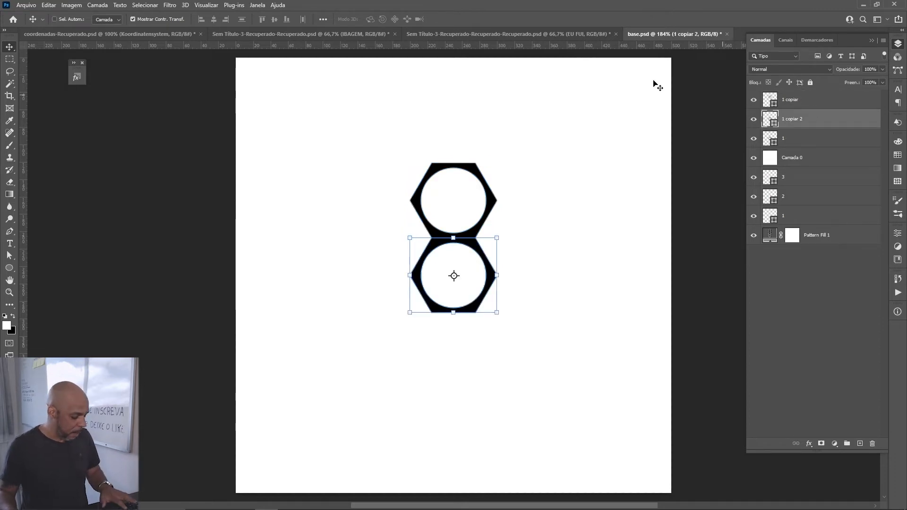
# Step: Free-transform the 1 copiar 2 hexagon, adding 86 px to its Y position so that it sits directly below the original
pyautogui.hotkey('ctrl', 't')
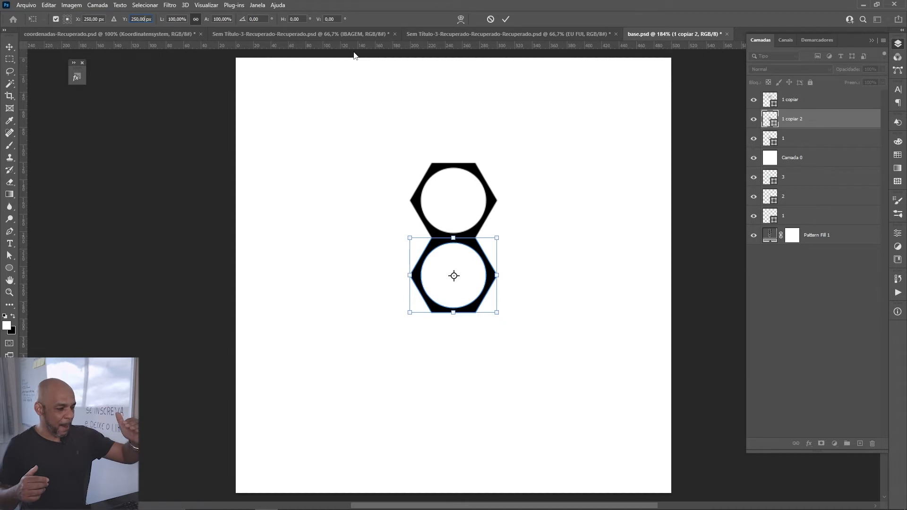
pyautogui.write('86')
pyautogui.press('Return')
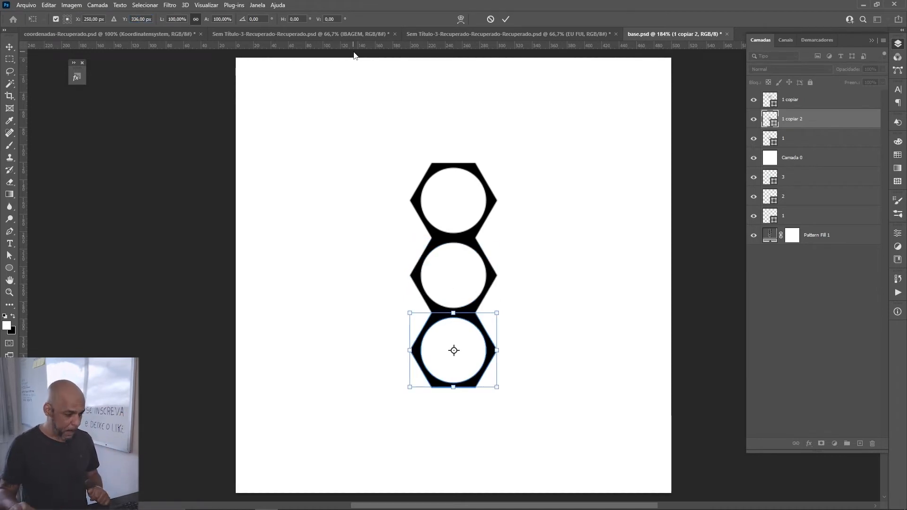
pyautogui.press('Return')
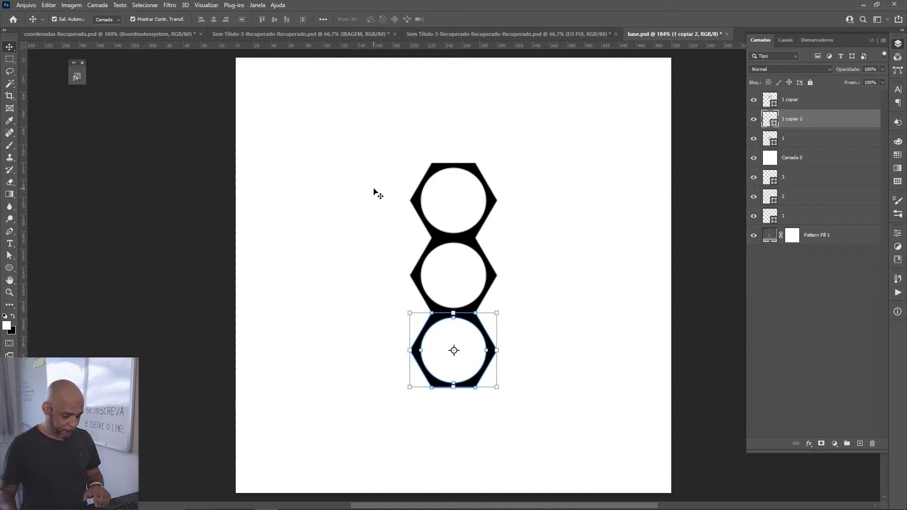
# Step: Examine the joint between the top and middle hexagons up close, selecting their shapes to compare the shared edge
pyautogui.click(534, 222)
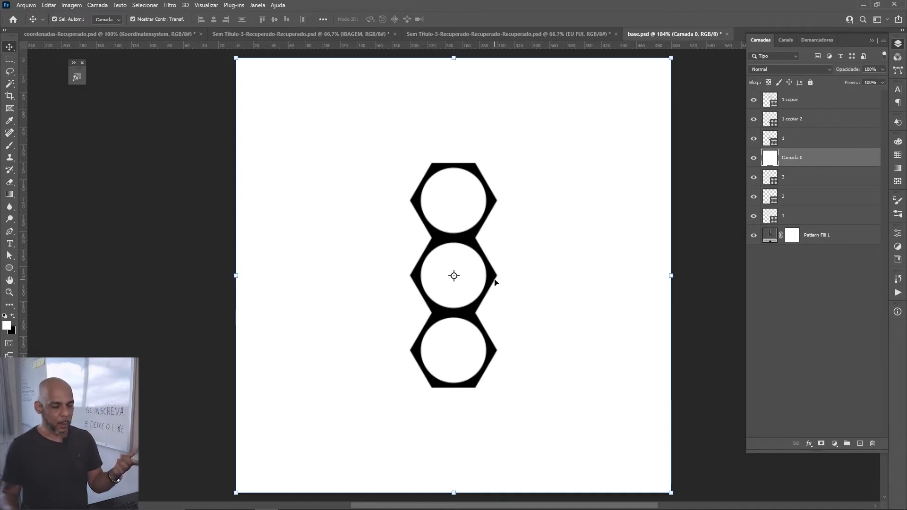
pyautogui.press('z')
pyautogui.moveTo(409, 183); pyautogui.dragTo(422, 263)
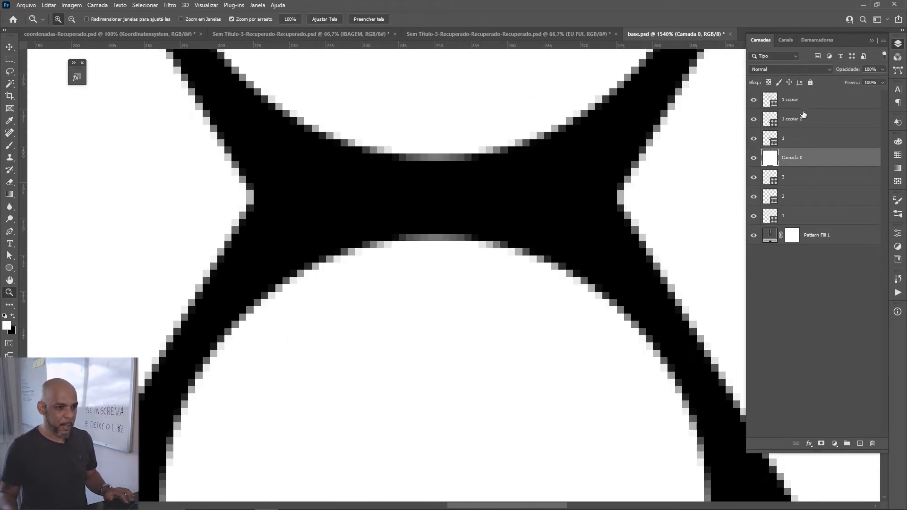
pyautogui.click(795, 134)
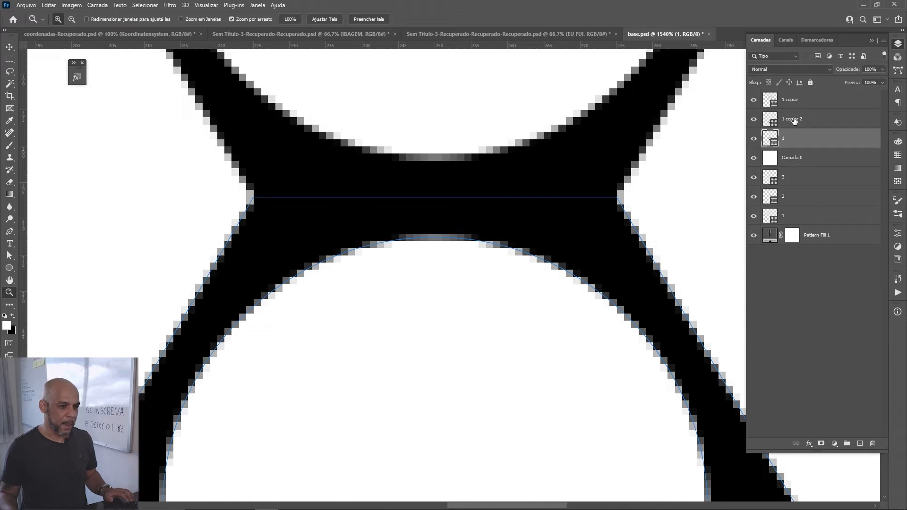
pyautogui.keyDown('shift'); pyautogui.click(793, 124); pyautogui.keyUp('shift')
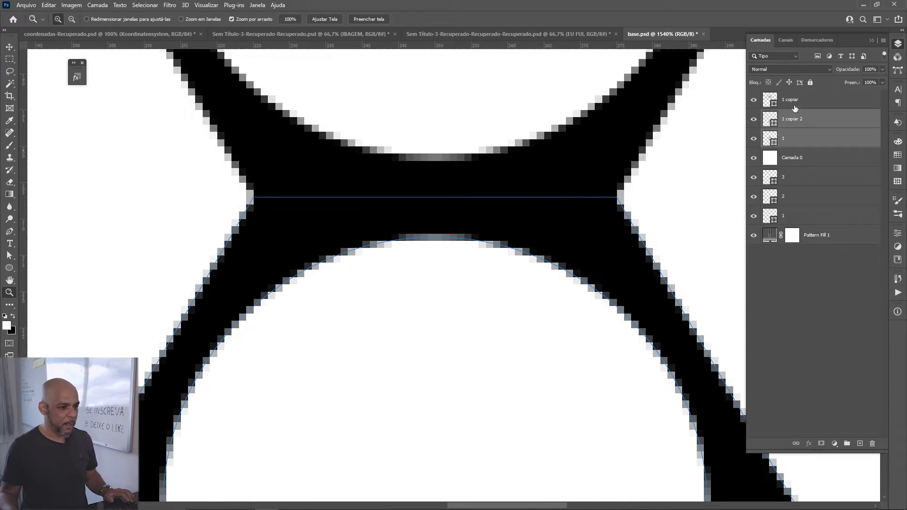
pyautogui.keyDown('shift'); pyautogui.click(795, 108); pyautogui.keyUp('shift')
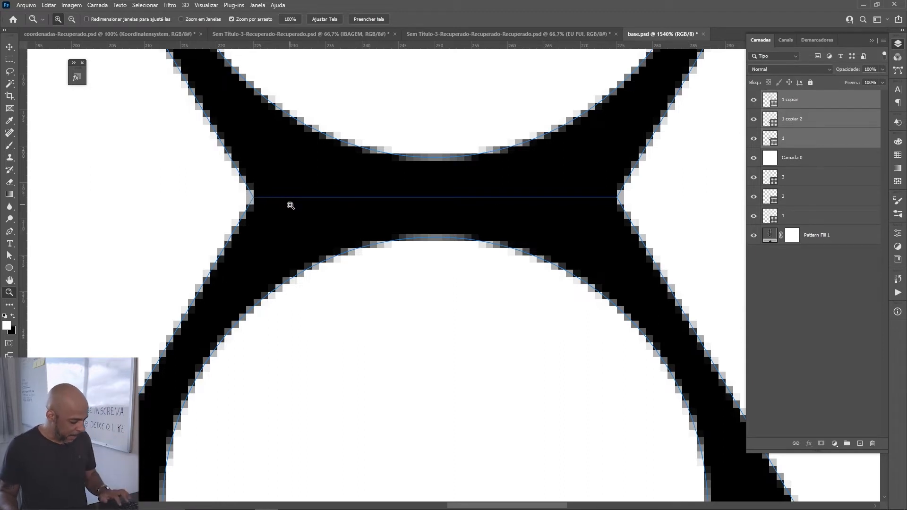
pyautogui.press('v')
pyautogui.click(683, 186)
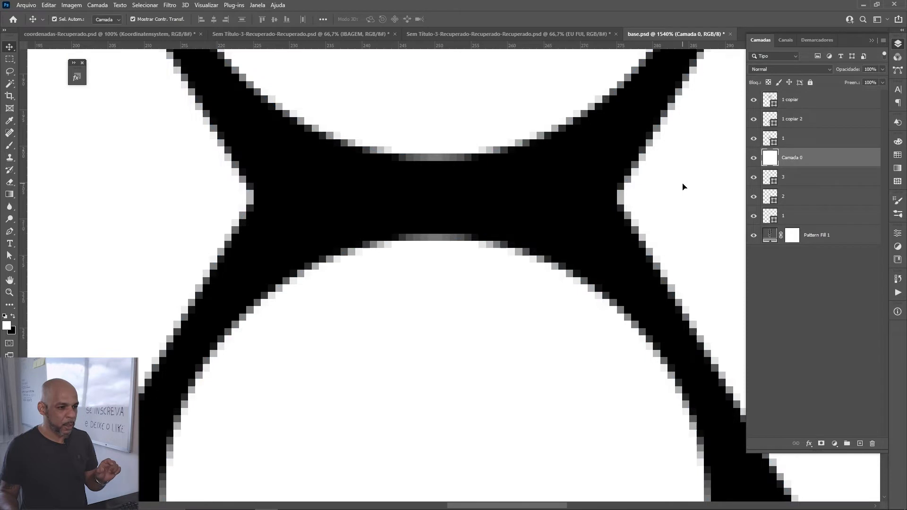
pyautogui.click(584, 239)
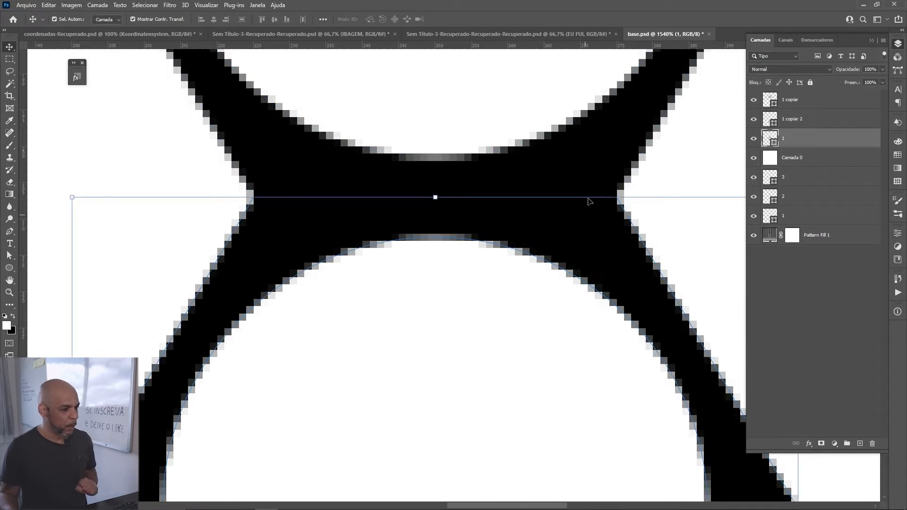
pyautogui.click(594, 173)
pyautogui.keyDown('shift'); pyautogui.click(617, 253); pyautogui.keyUp('shift')
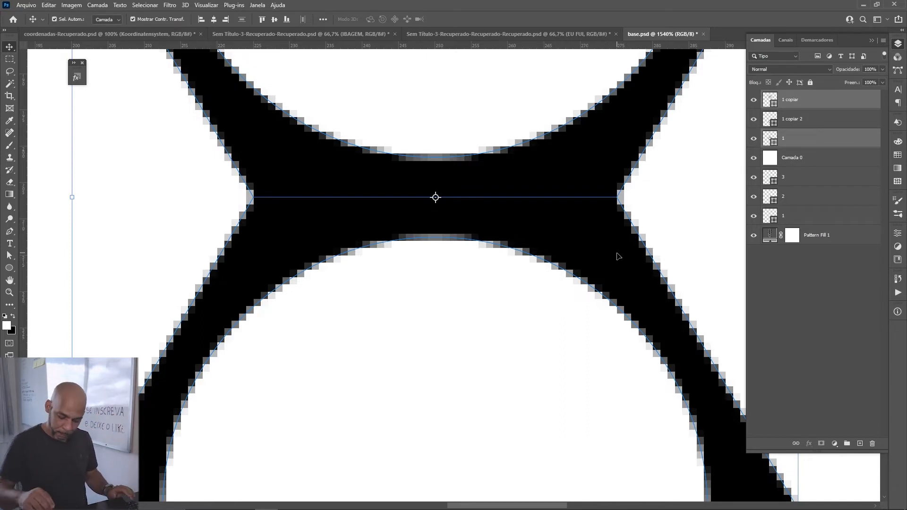
pyautogui.press('ctrl')
pyautogui.hotkey('ctrl', '0')
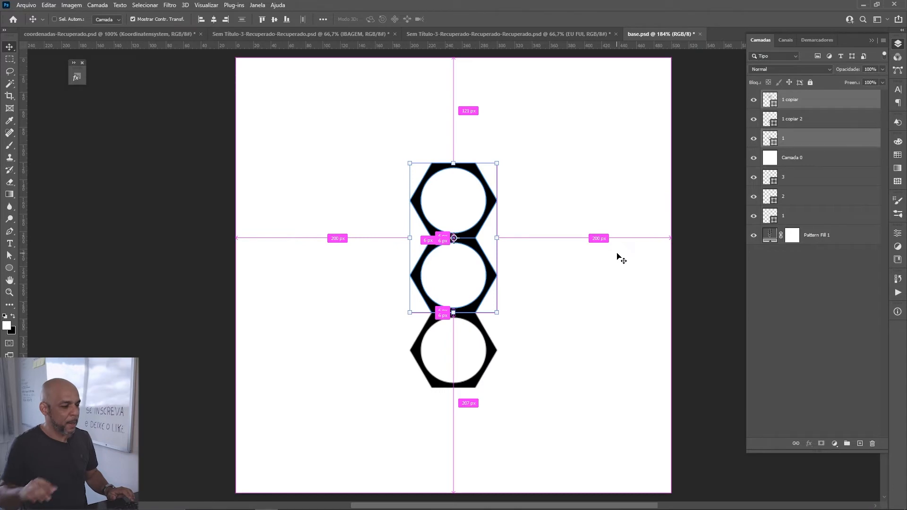
# Step: Duplicate the top hexagon and free-transform the copy, adding 100 px to its X position
pyautogui.click(479, 177)
pyautogui.press('ctrl')
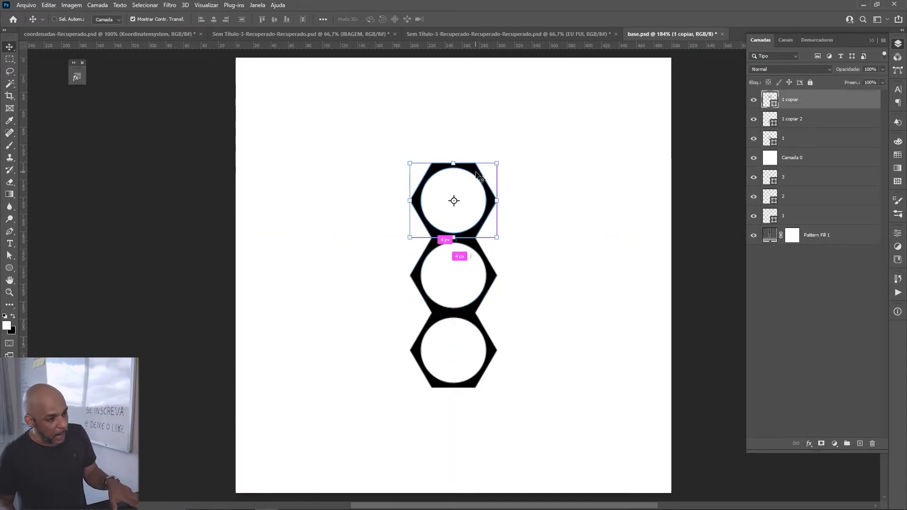
pyautogui.hotkey('ctrl', 'j')
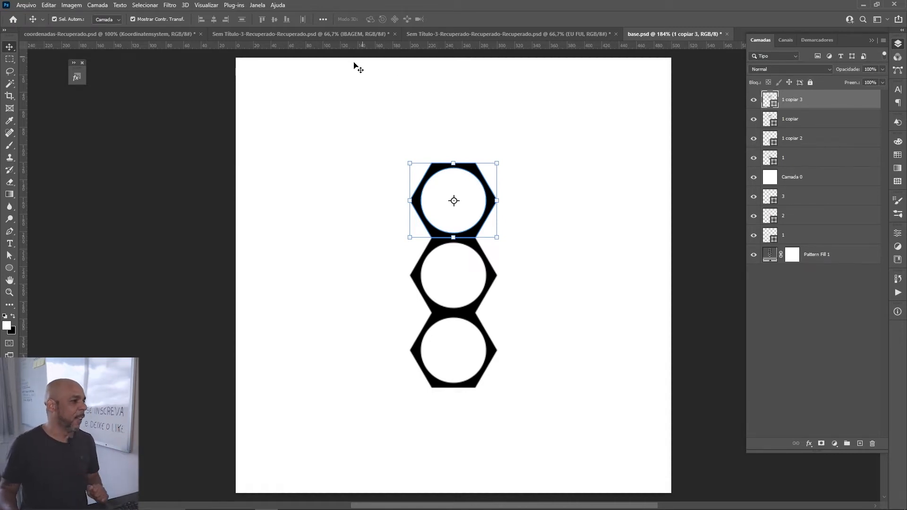
pyautogui.hotkey('ctrl', 't')
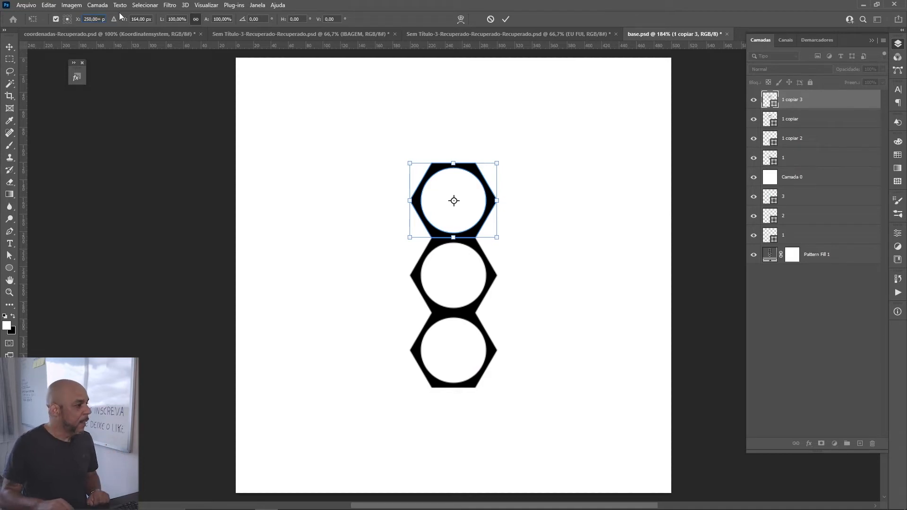
pyautogui.write('100')
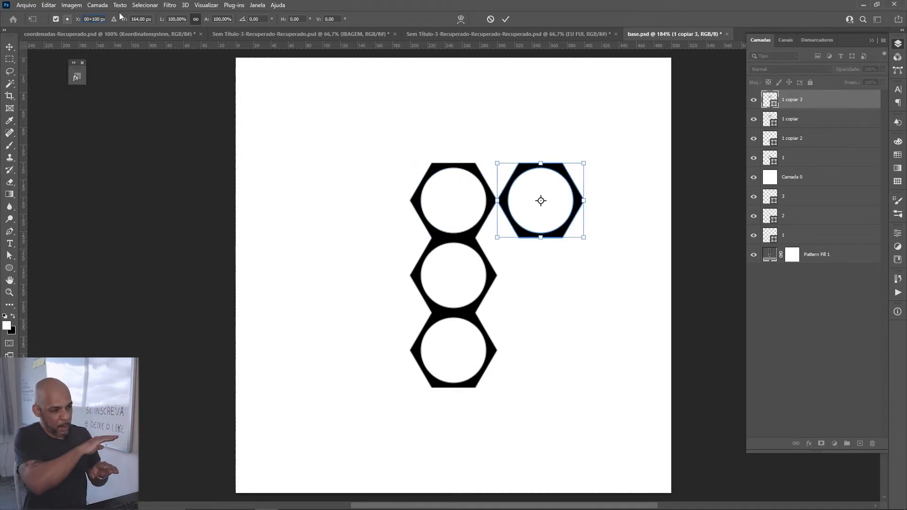
pyautogui.press('Return')
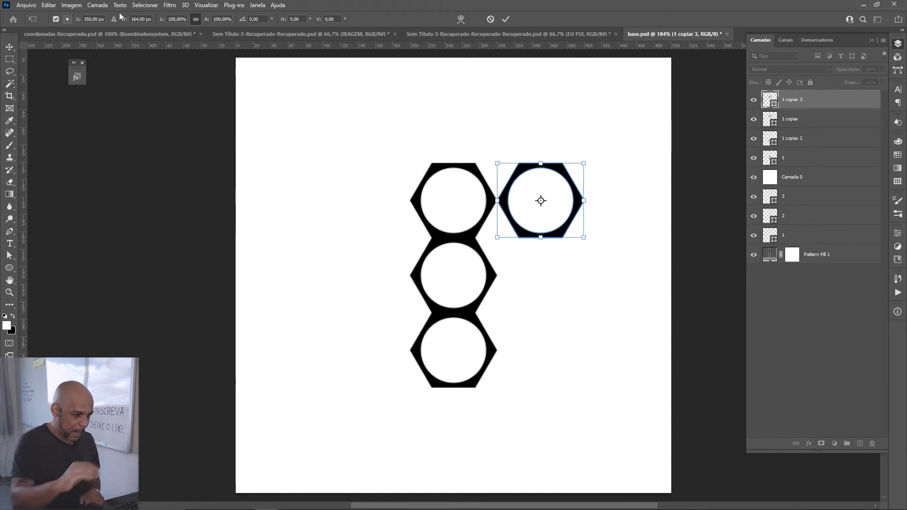
# Step: Add 43 px to the right-hand hexagon copy's Y position and apply the transform
pyautogui.hotkey('ctrl', '+')
pyautogui.hotkey('ctrl', '+')
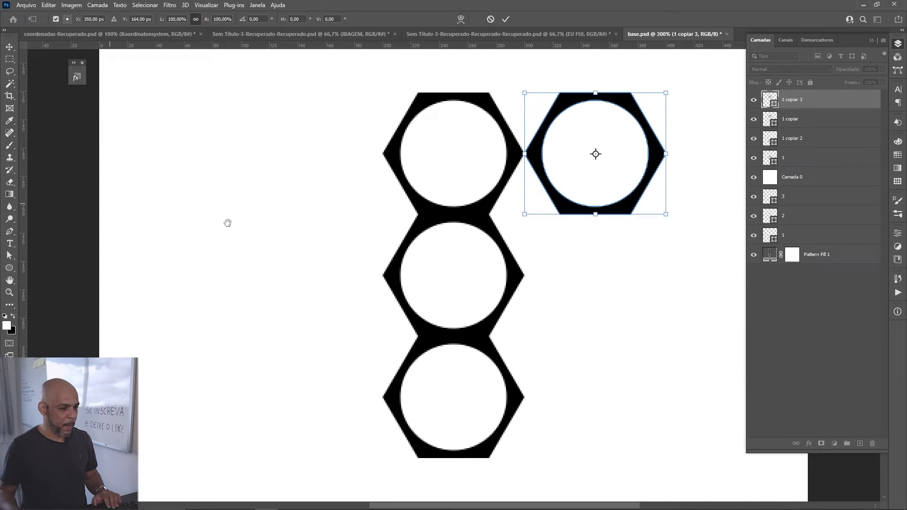
pyautogui.moveTo(354, 260); pyautogui.dragTo(220, 242)
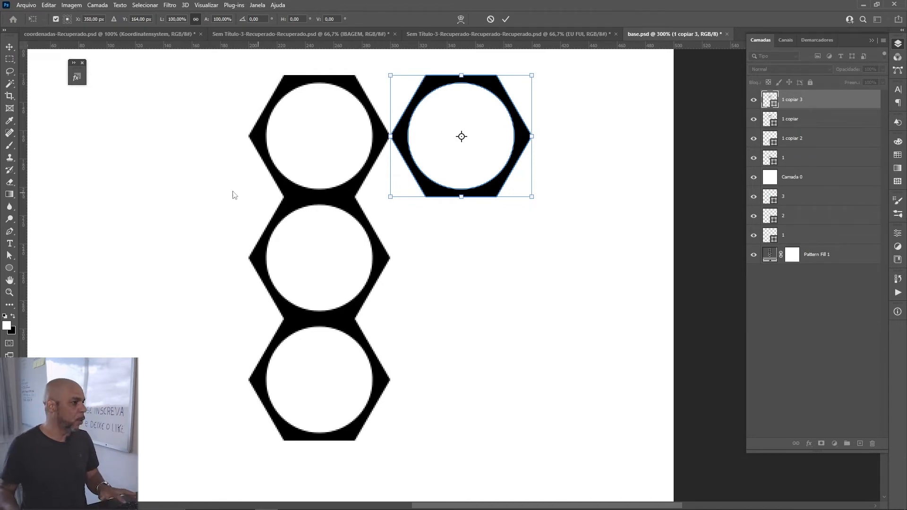
pyautogui.click(141, 19)
pyautogui.write('+43')
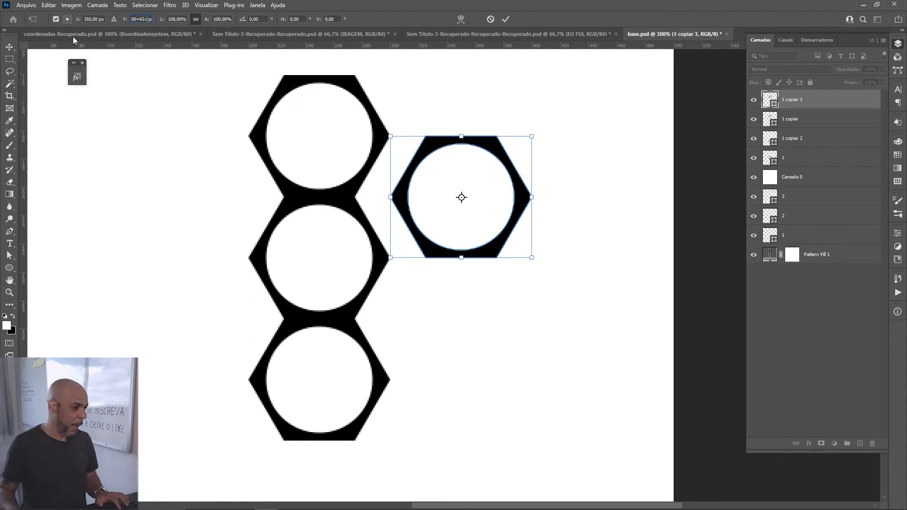
pyautogui.press('Return')
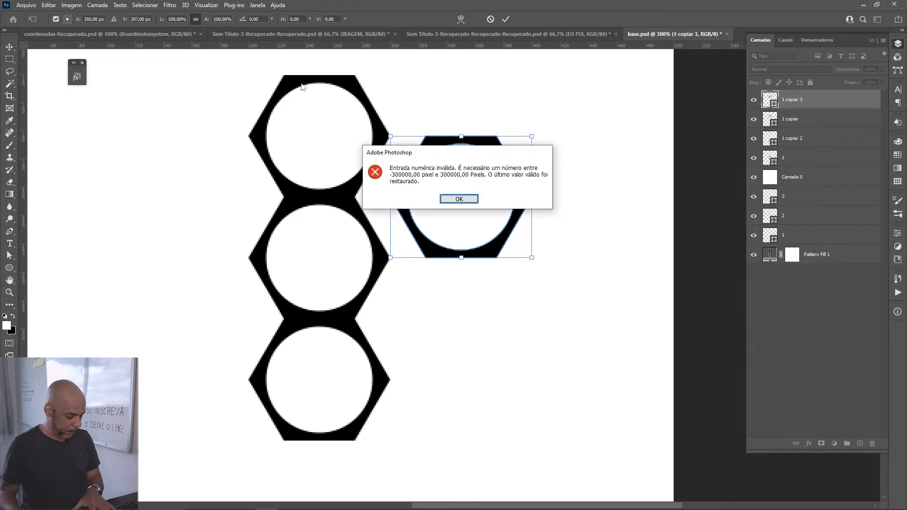
pyautogui.click(459, 199)
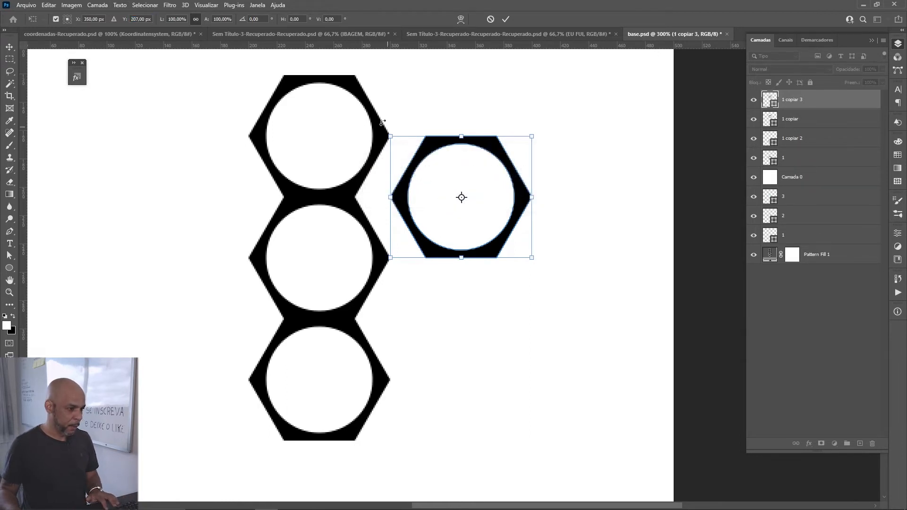
pyautogui.press('Return')
# Step: Place a duplicate of the top hexagon in the empty space to the left of the hexagon column
pyautogui.click(355, 90)
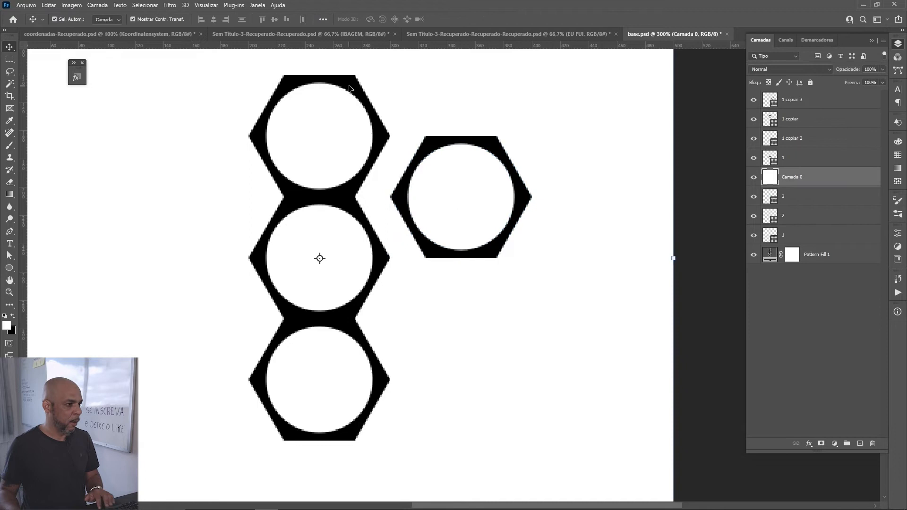
pyautogui.click(349, 88)
pyautogui.moveTo(349, 89); pyautogui.dragTo(151, 179)
pyautogui.hotkey('ctrl', 'j')
pyautogui.hscroll(-5, 284, 203)
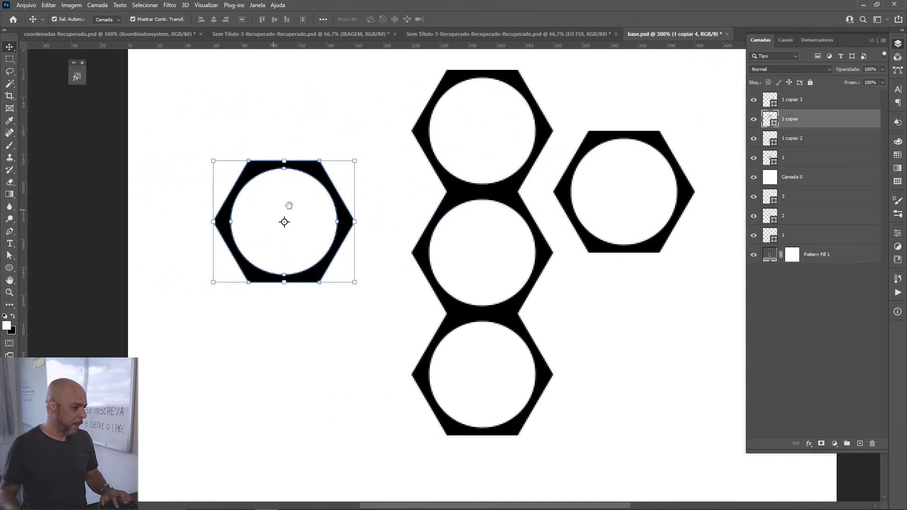
# Step: Delete the lower anchor points of the left hexagon copy's outline and hole, converting the live shape to a regular path
pyautogui.press('a')
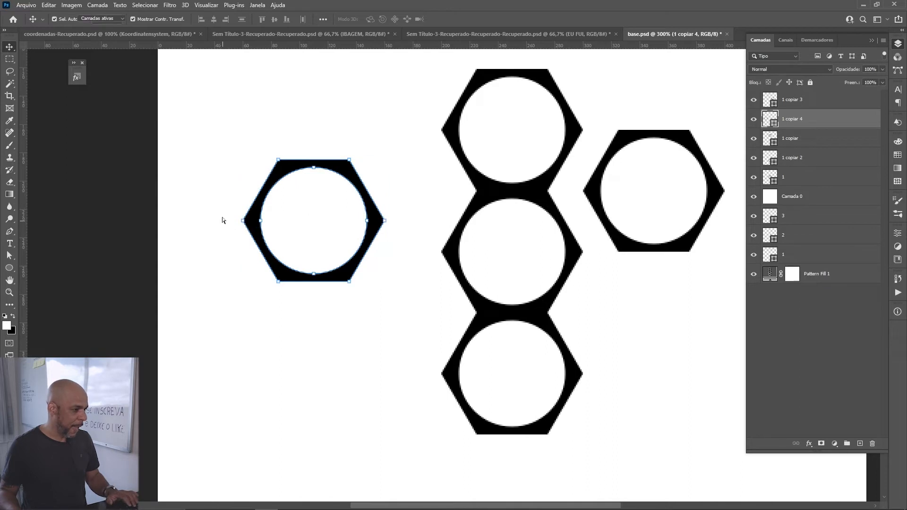
pyautogui.moveTo(222, 213); pyautogui.dragTo(368, 324)
pyautogui.moveTo(221, 314); pyautogui.dragTo(406, 267)
pyautogui.press('Delete')
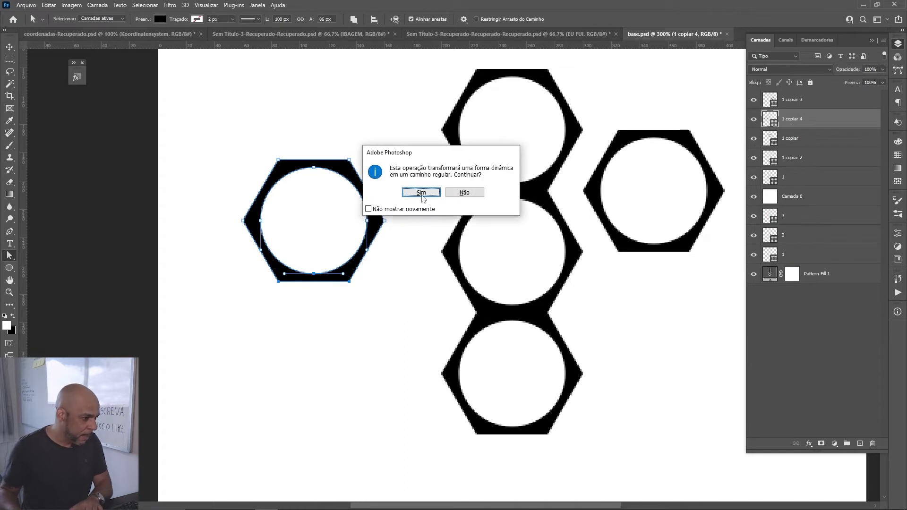
pyautogui.press('Return')
# Step: Delete the remaining anchor points of the half-circle cutout, leaving only the solid upper half of the hexagon
pyautogui.moveTo(290, 214); pyautogui.dragTo(257, 238)
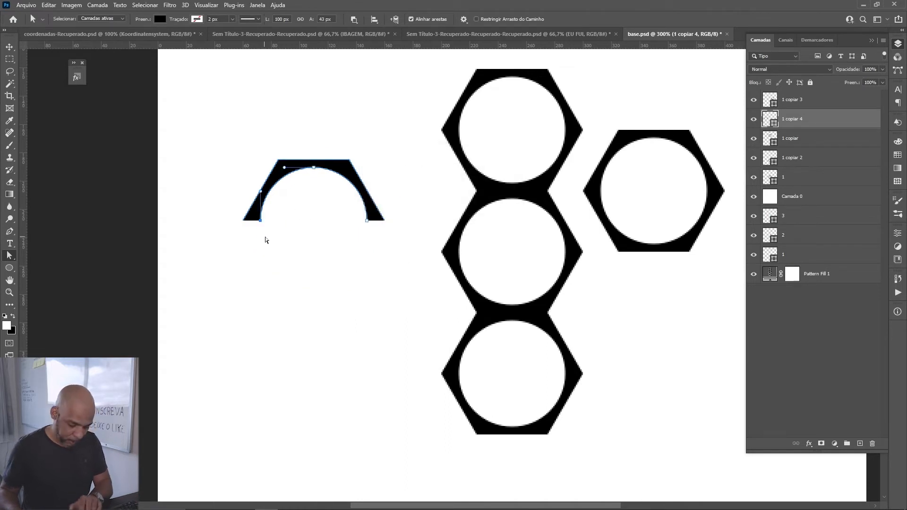
pyautogui.press('Delete')
pyautogui.moveTo(347, 218); pyautogui.dragTo(366, 236)
pyautogui.press('Delete')
pyautogui.moveTo(311, 188); pyautogui.dragTo(328, 165)
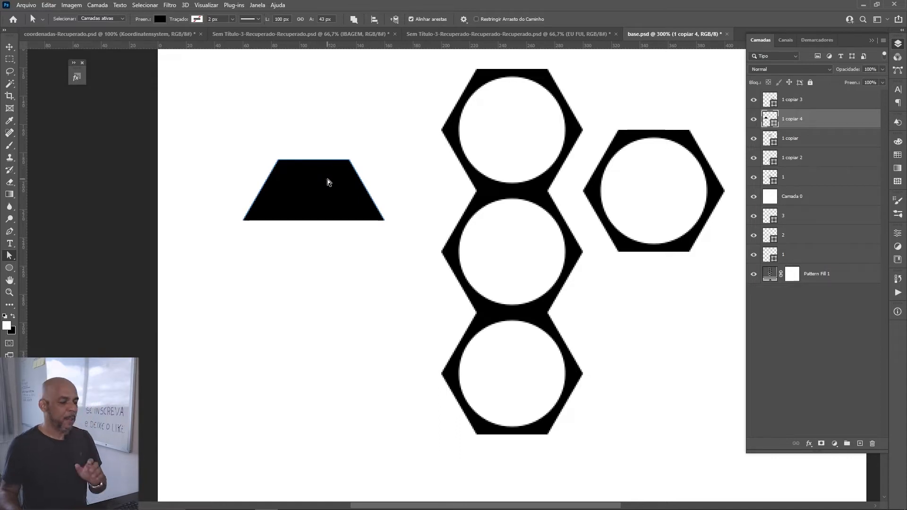
# Step: Move the lower-left anchor point of the solid half-hexagon 50 px to the right
pyautogui.click(242, 220)
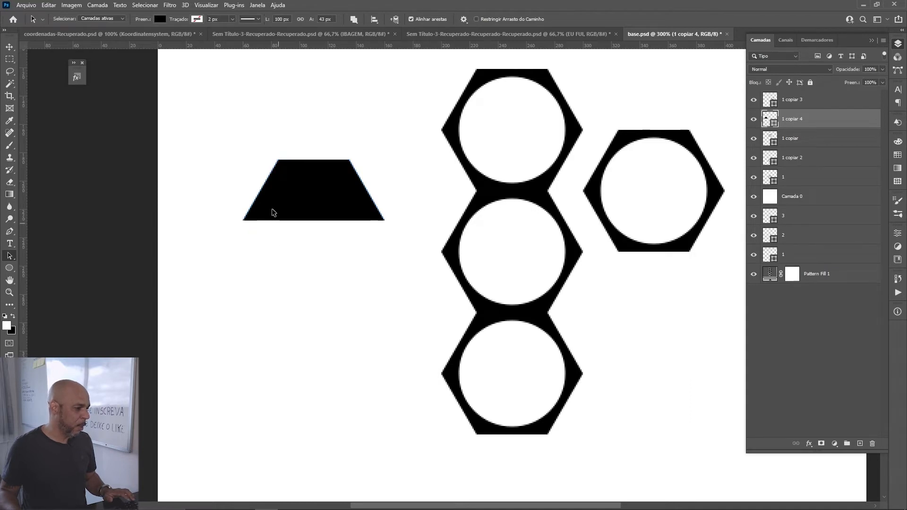
pyautogui.moveTo(254, 245); pyautogui.dragTo(253, 246)
pyautogui.press('p')
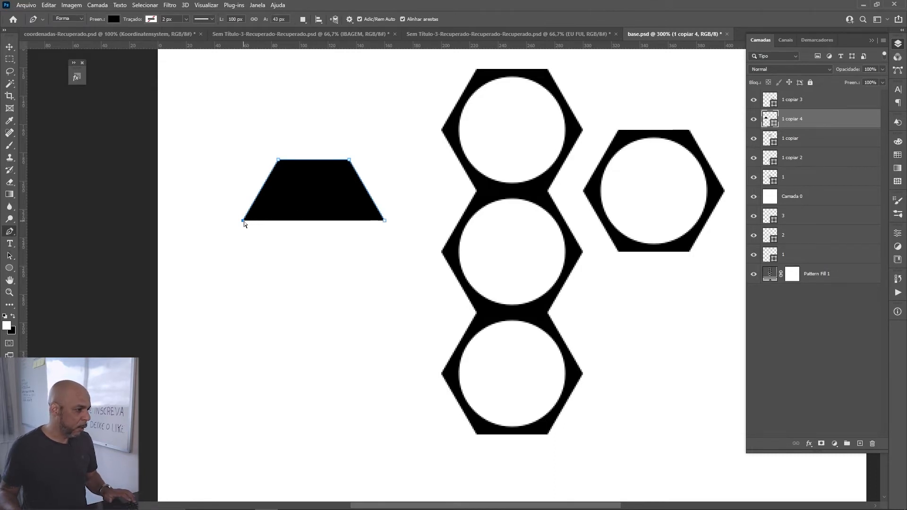
pyautogui.hotkey('ctrl', '+')
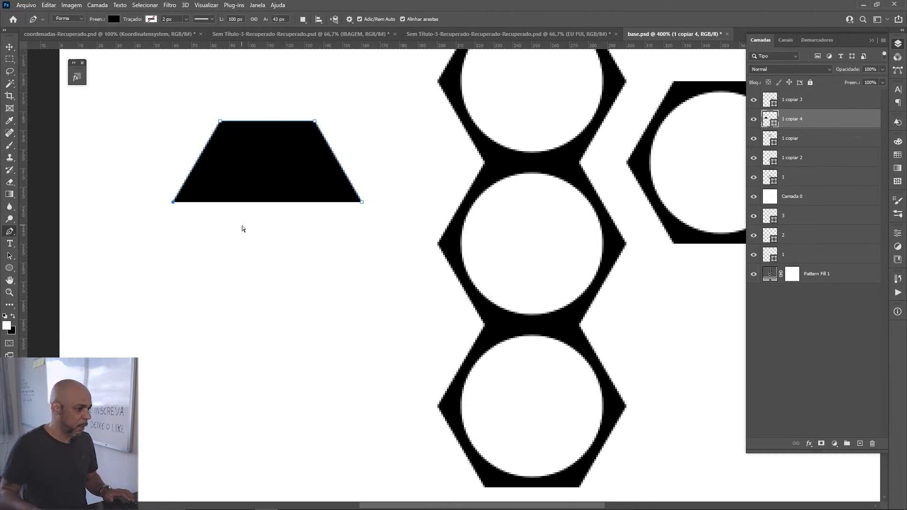
pyautogui.hotkey('ctrl', '+')
pyautogui.moveTo(223, 221); pyautogui.dragTo(354, 281)
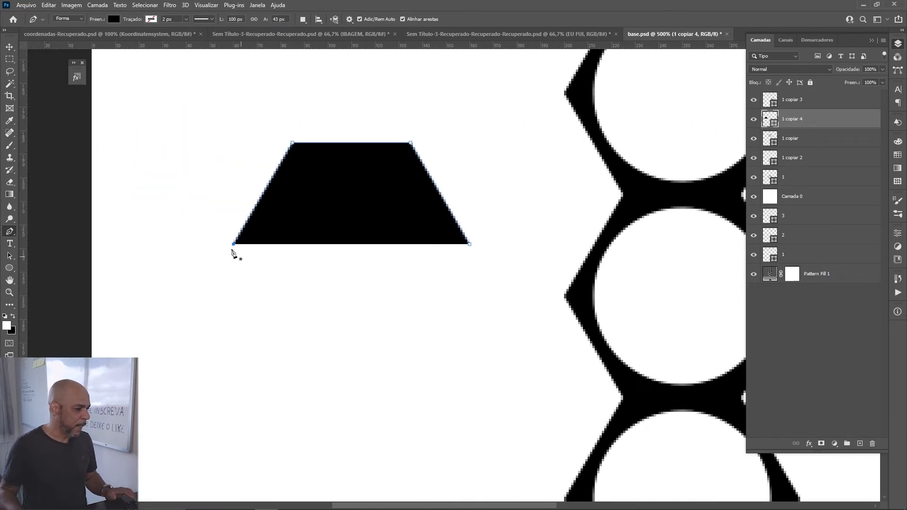
pyautogui.hotkey('shift', 'Right')
pyautogui.hotkey('shift', 'Right')
pyautogui.hotkey('shift', 'Right')
pyautogui.hotkey('shift', 'Right')
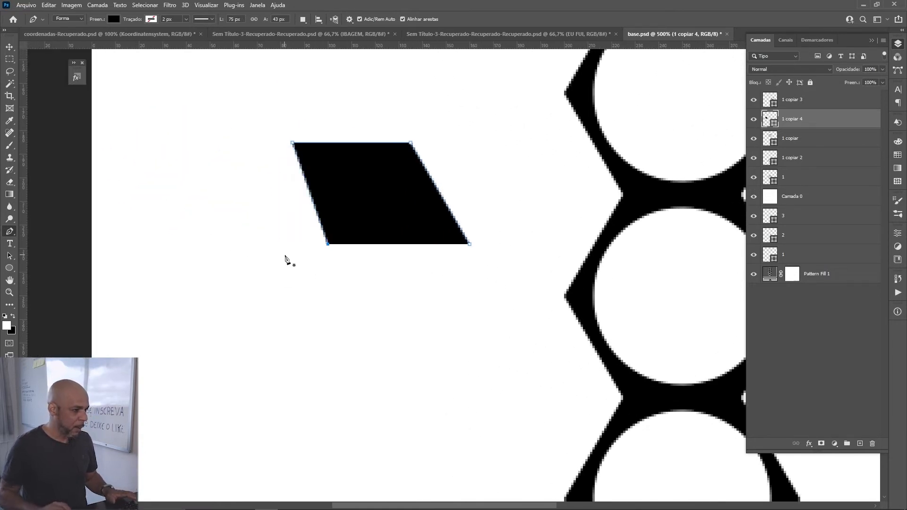
pyautogui.hotkey('shift', 'Right')
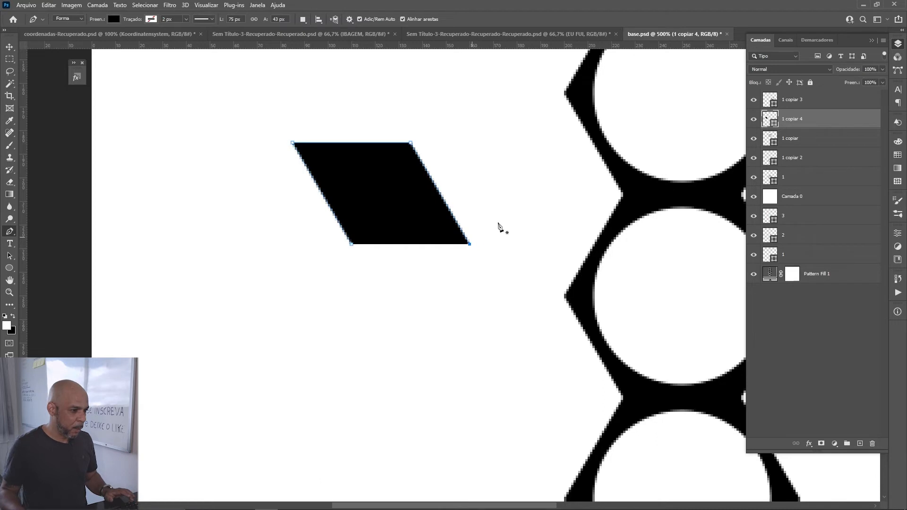
# Step: Move the half-hexagon's lower-right anchor point 45 px to the left to form a downward-pointing triangle
pyautogui.press('Left')
pyautogui.press('Left')
pyautogui.press('Left')
pyautogui.press('Left')
pyautogui.press('Left')
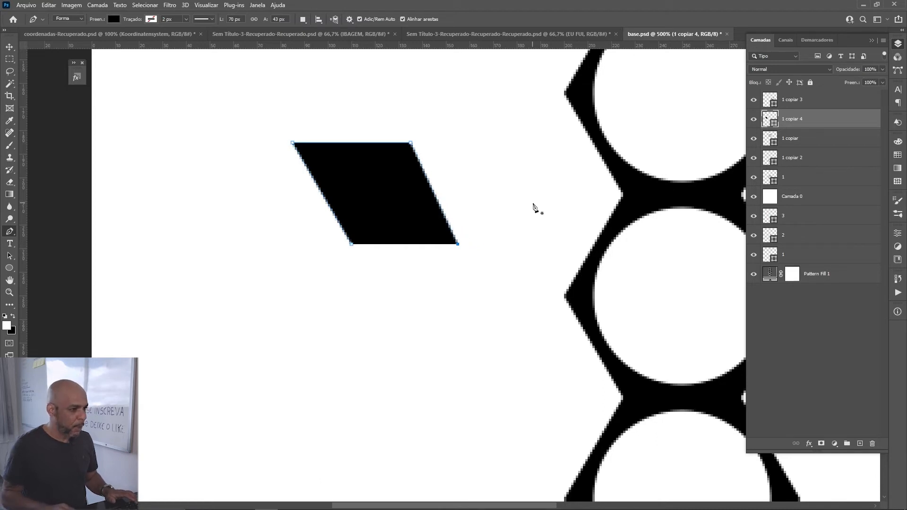
pyautogui.hotkey('shift', 'Left')
pyautogui.hotkey('shift', 'Left')
pyautogui.hotkey('shift', 'Left')
pyautogui.hotkey('shift', 'Left')
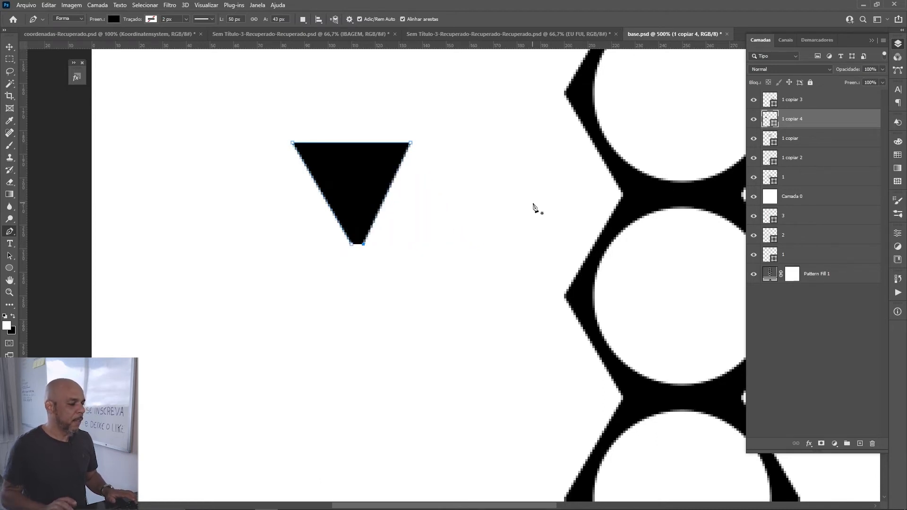
# Step: Measure the width and height of the downward-pointing triangle using its transform box and the Info read-out
pyautogui.press('v')
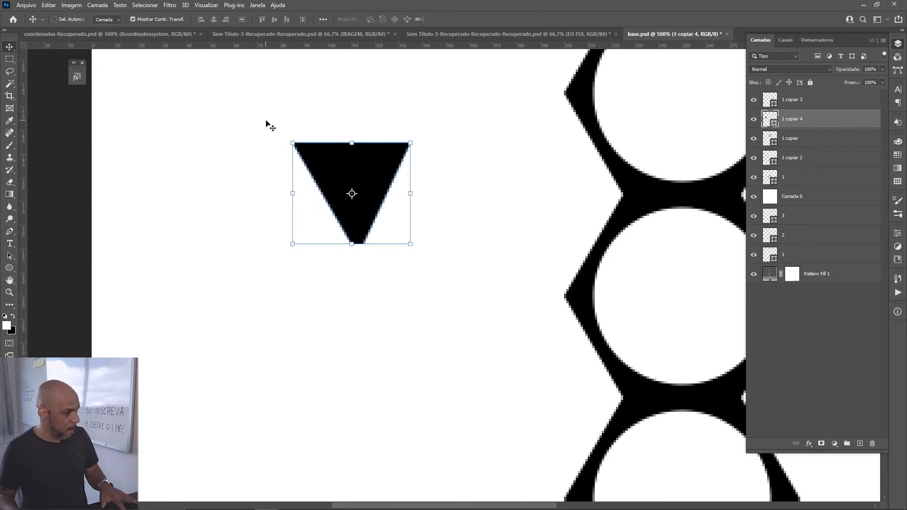
pyautogui.hotkey('ctrl', 't')
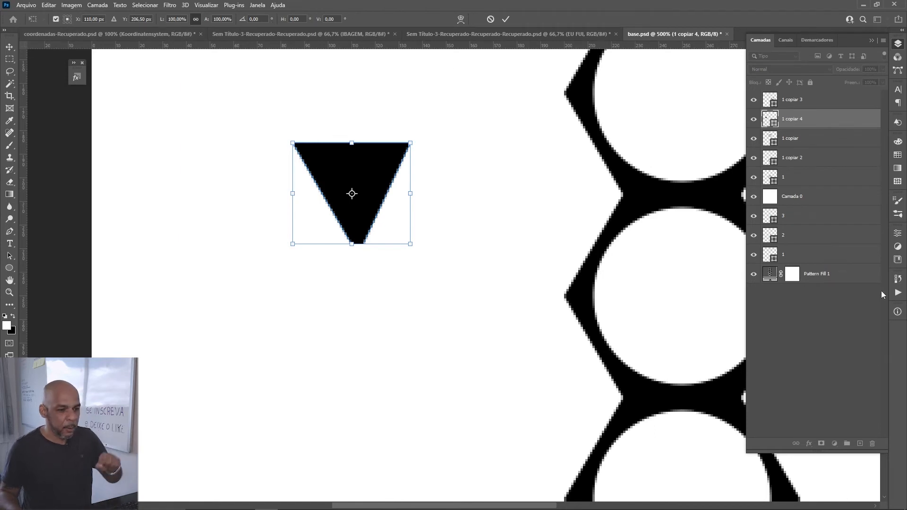
pyautogui.click(898, 311)
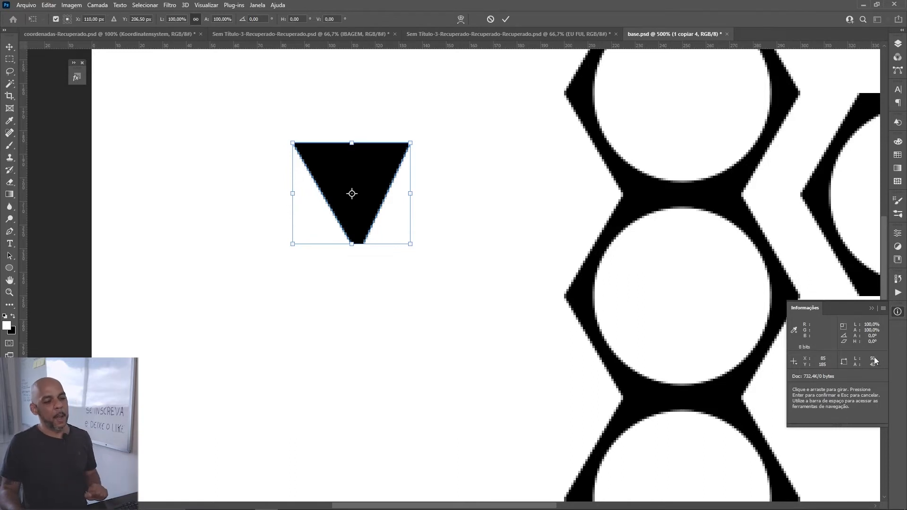
pyautogui.press('space')
pyautogui.moveTo(724, 226); pyautogui.dragTo(475, 332)
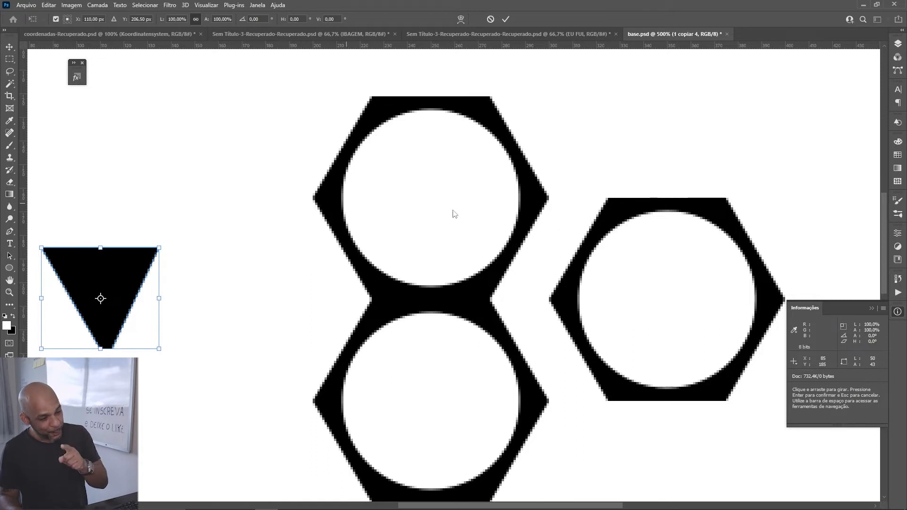
pyautogui.press('Return')
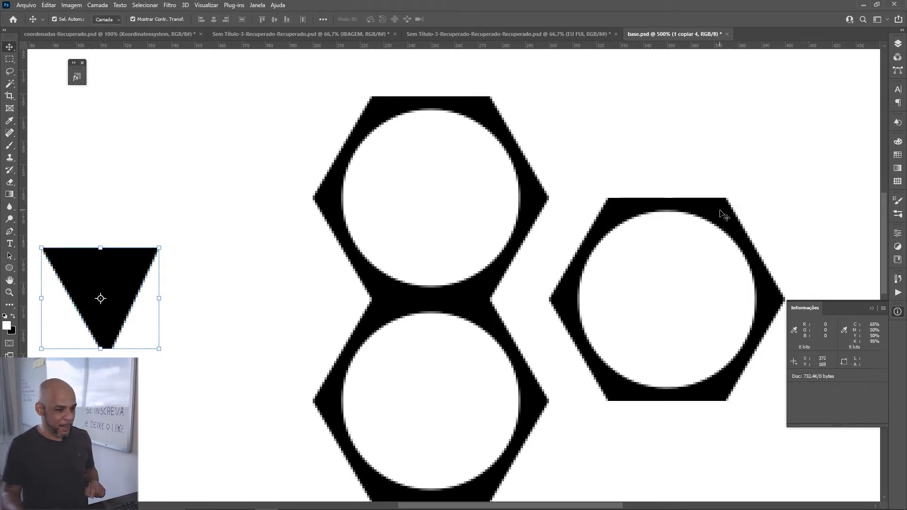
# Step: Subtract 25 px from the X position of the hexagon right of the column and apply the transform
pyautogui.click(723, 214)
pyautogui.press('ctrl')
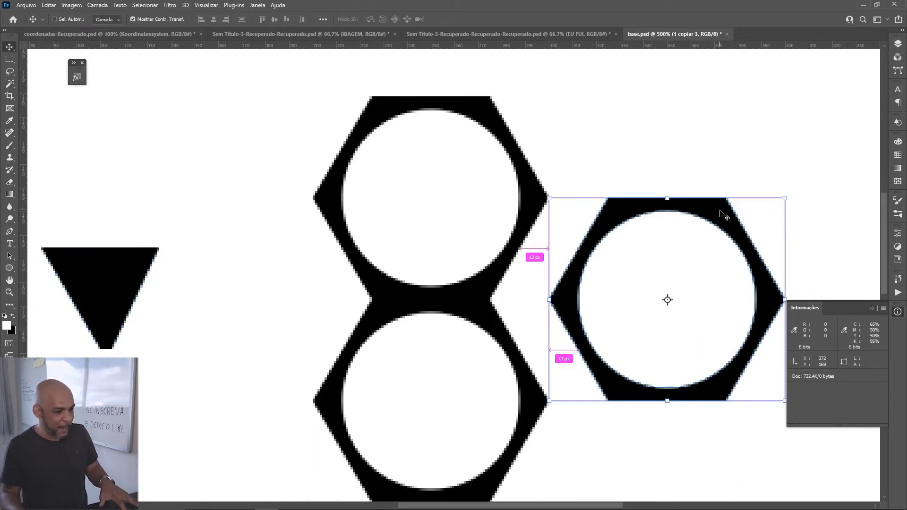
pyautogui.hotkey('ctrl', 't')
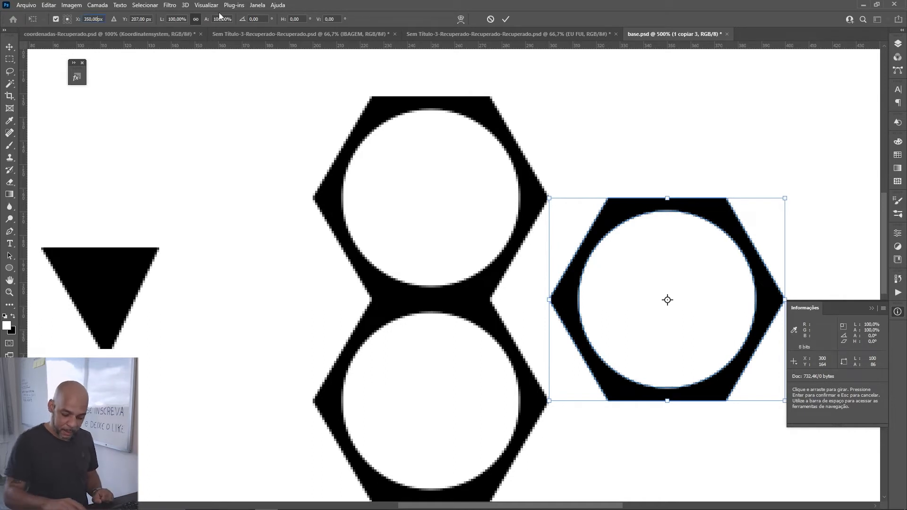
pyautogui.write('-25')
pyautogui.press('Return')
pyautogui.press('Return')
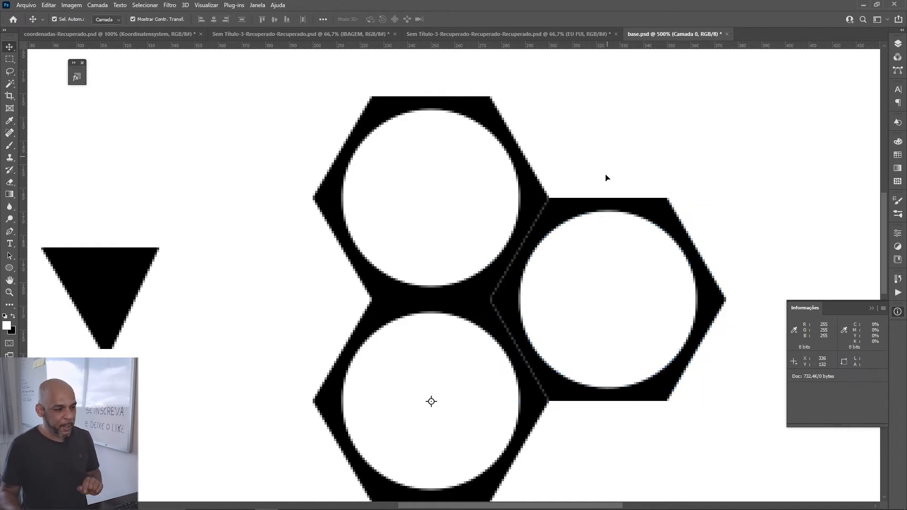
# Step: Duplicate the right-hand hexagon and add 86 px to the copy's Y position, placing it directly below the original
pyautogui.click(658, 212)
pyautogui.press('ctrl')
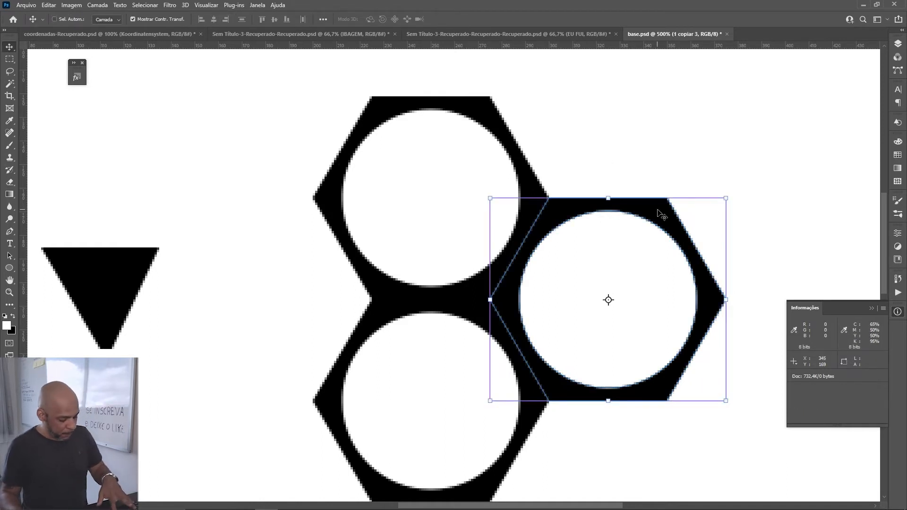
pyautogui.keyDown('ctrl'); pyautogui.click(661, 215); pyautogui.keyUp('ctrl')
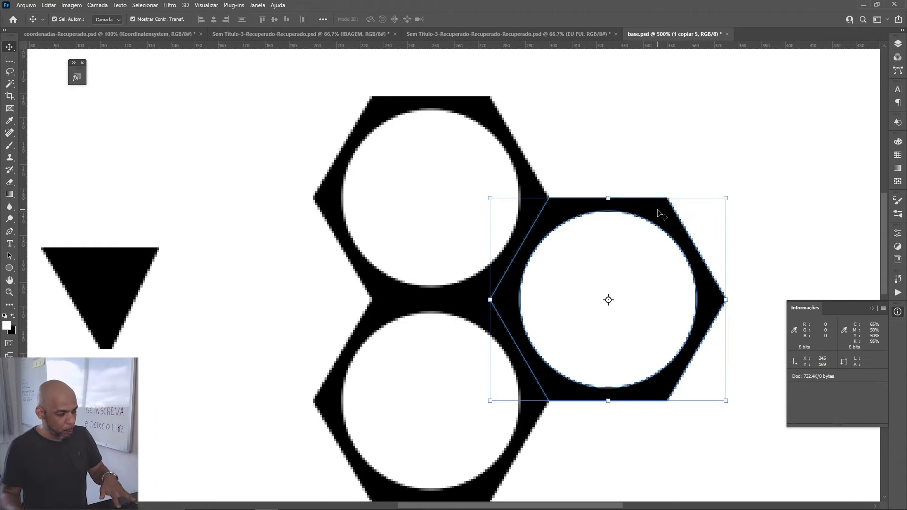
pyautogui.click(898, 44)
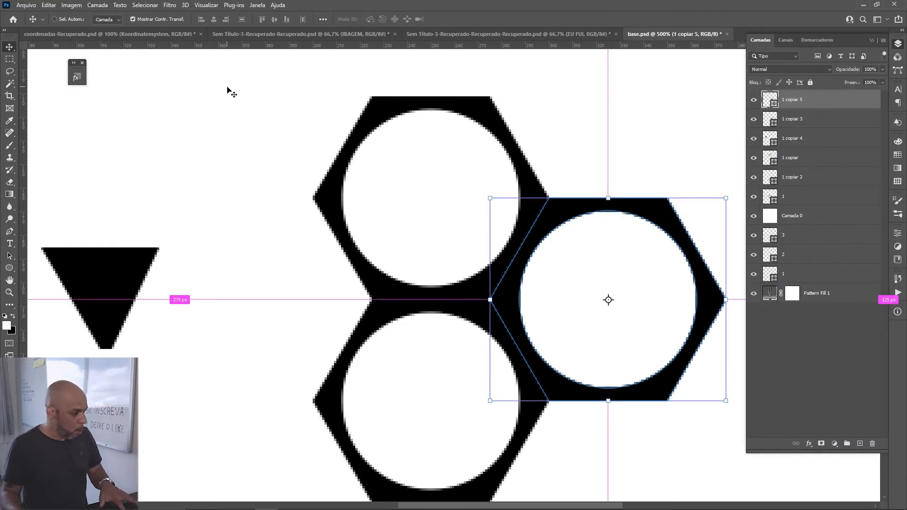
pyautogui.hotkey('ctrl', 't')
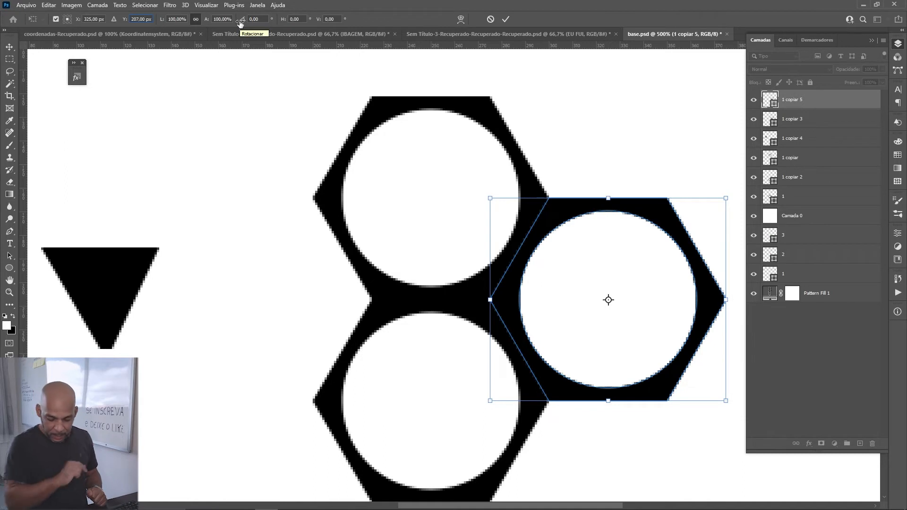
pyautogui.write('+')
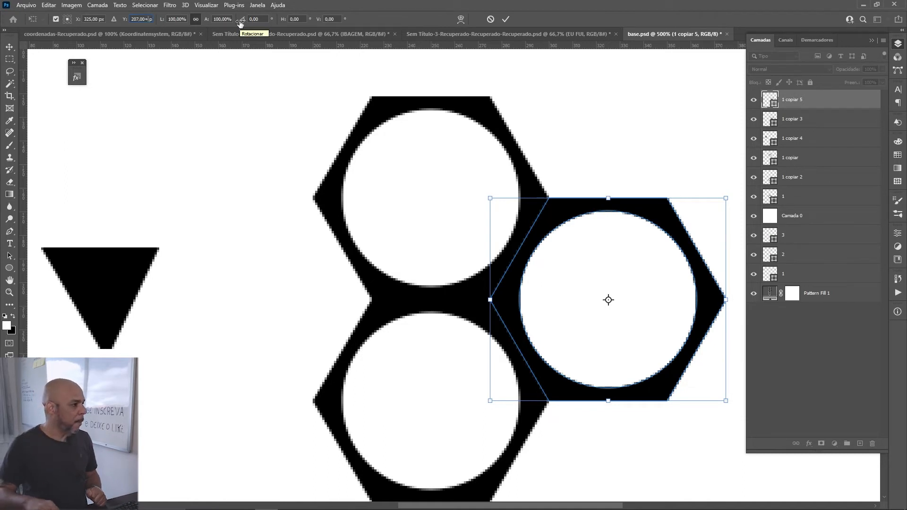
pyautogui.write('86')
pyautogui.press('Return')
pyautogui.scroll(-1, 504, 248)
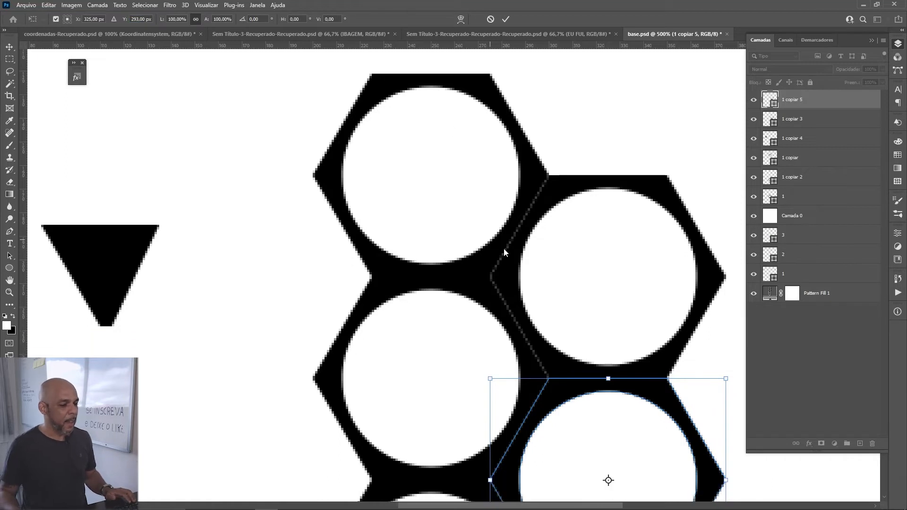
pyautogui.press('Return')
pyautogui.click(298, 299)
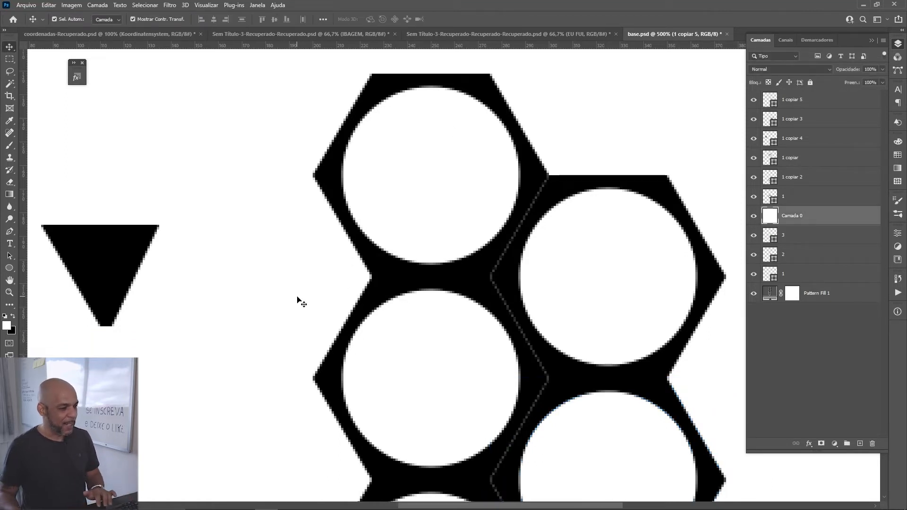
# Step: Select both hexagons of the right-hand column together and duplicate them in place
pyautogui.moveTo(619, 285); pyautogui.dragTo(588, 251)
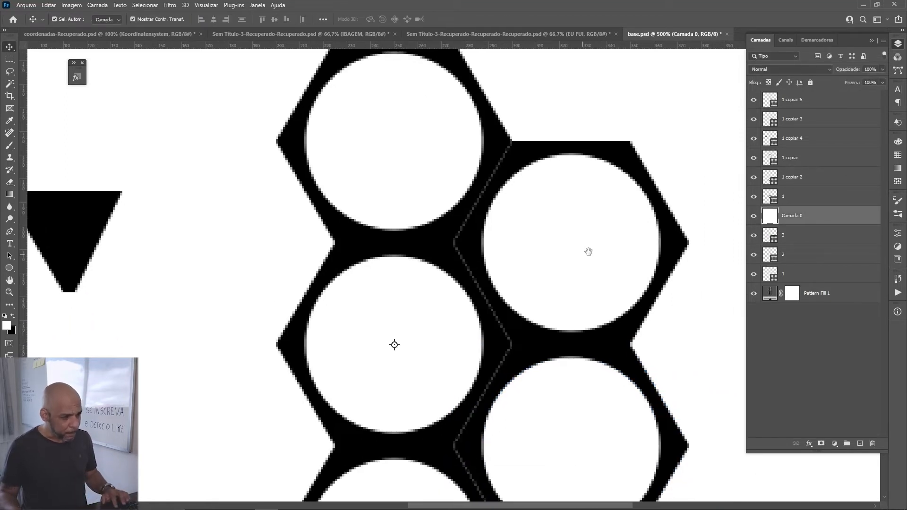
pyautogui.click(627, 157)
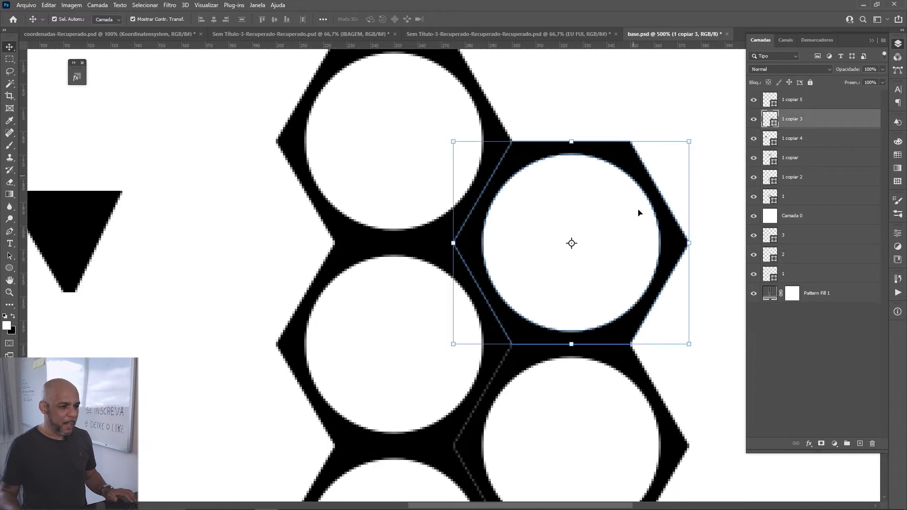
pyautogui.keyDown('shift'); pyautogui.click(663, 422); pyautogui.keyUp('shift')
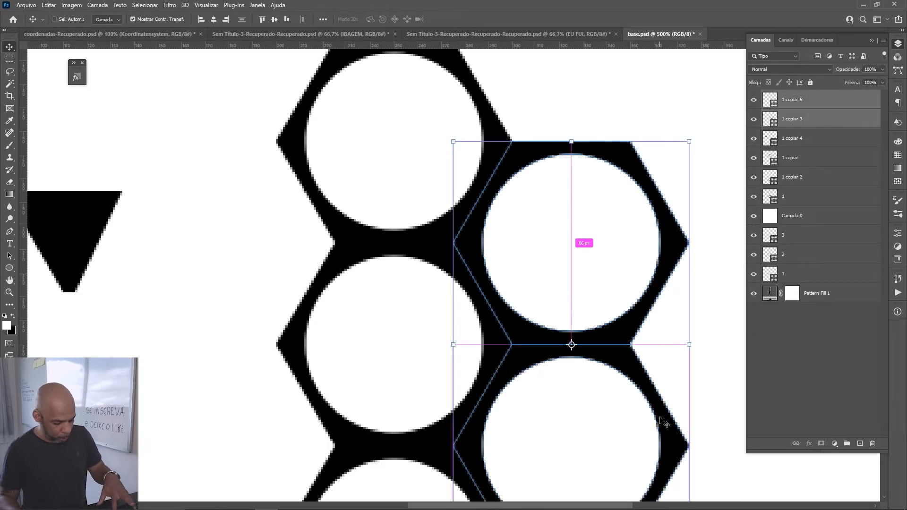
pyautogui.moveTo(663, 422); pyautogui.dragTo(661, 419)
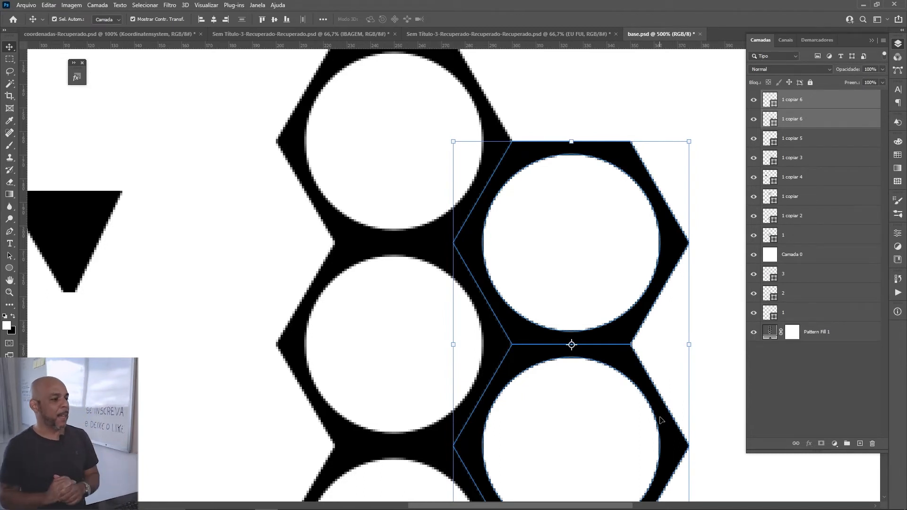
# Step: Subtract 150 px from the X position of the two duplicated hexagons, placing them on the other side of the central column
pyautogui.scroll(3, 550, 375)
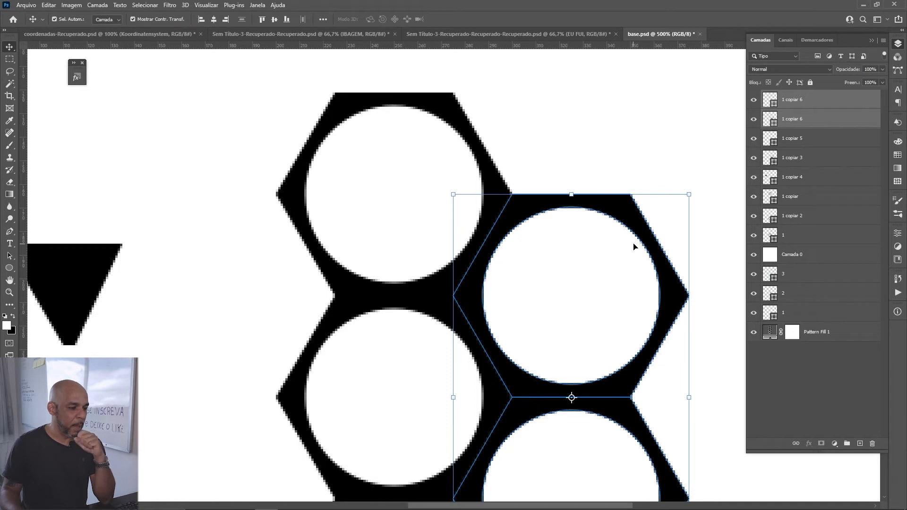
pyautogui.hotkey('ctrl', 't')
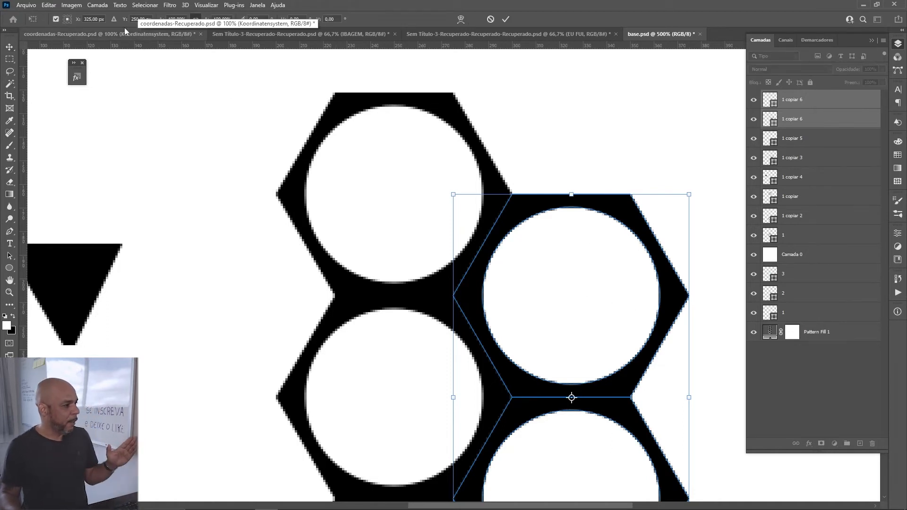
pyautogui.click(96, 19)
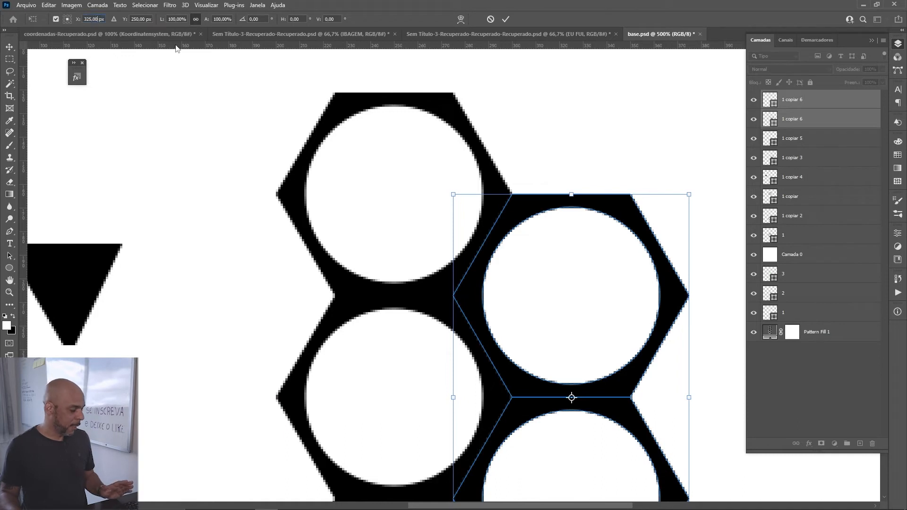
pyautogui.write('-150')
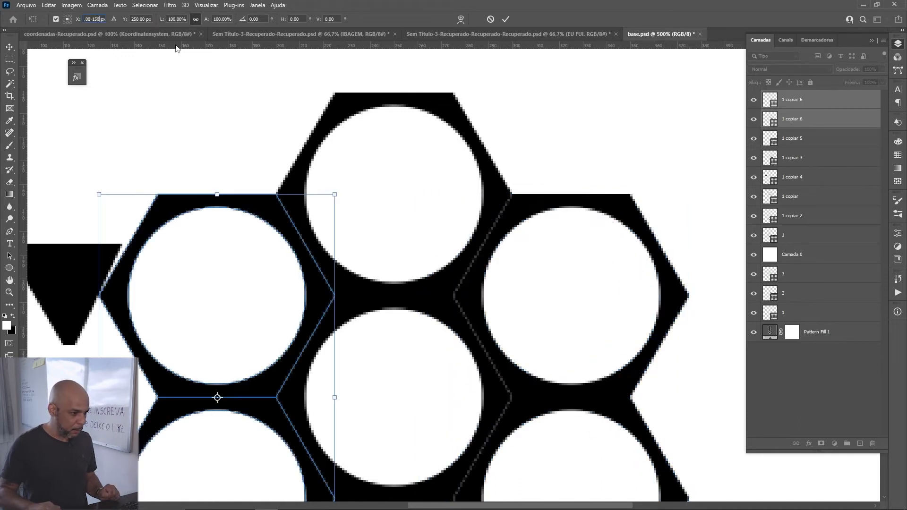
pyautogui.press('Return')
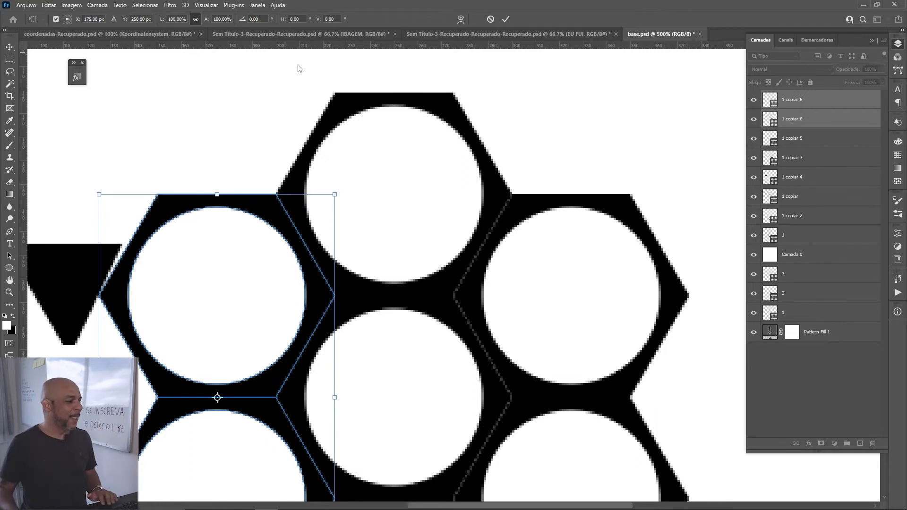
pyautogui.press('Return')
pyautogui.click(162, 141)
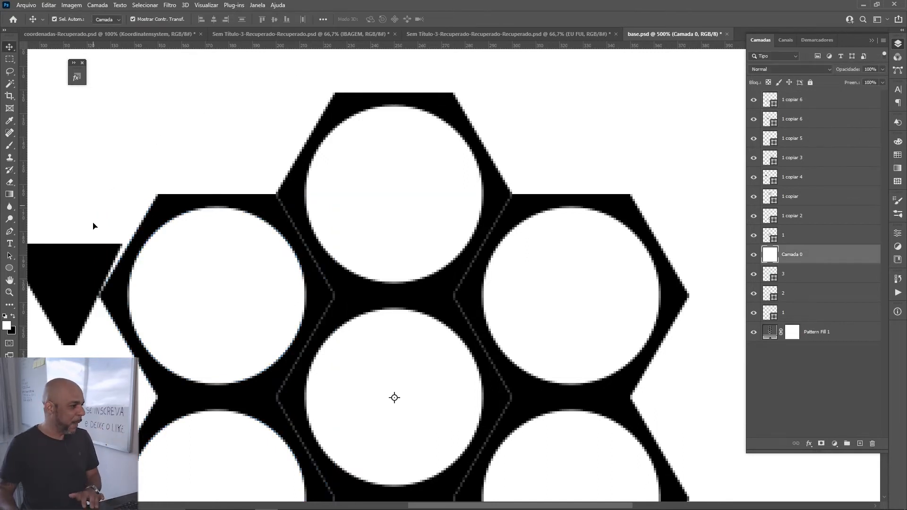
# Step: Delete the solid black triangle beside the hexagon mesh and deselect the hexagon shapes
pyautogui.click(85, 255)
pyautogui.press('Delete')
pyautogui.moveTo(453, 425); pyautogui.dragTo(428, 290)
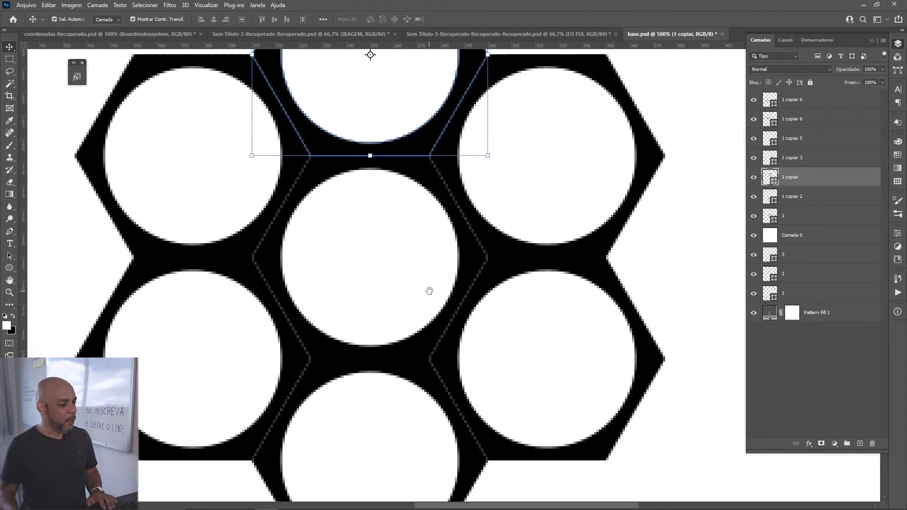
pyautogui.click(679, 272)
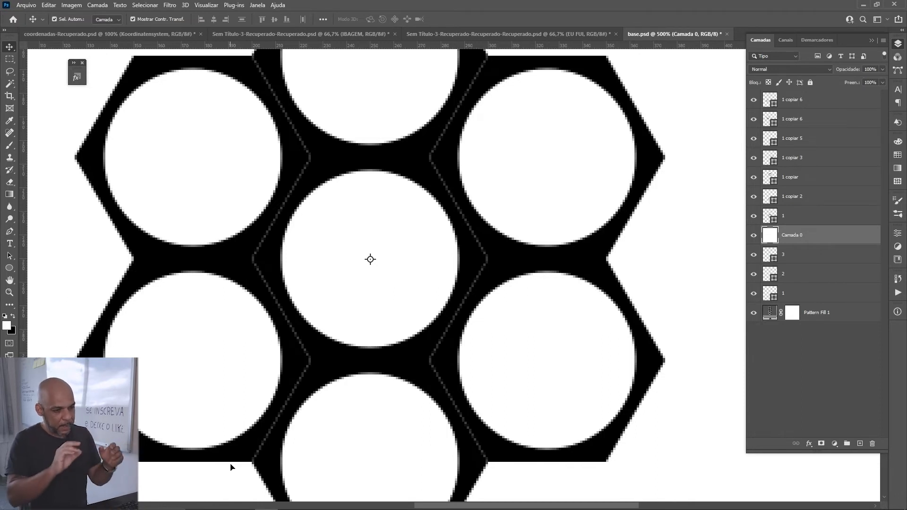
# Step: Group the seven black hexagon layers above Camada 0 and duplicate the group in place
pyautogui.click(802, 220)
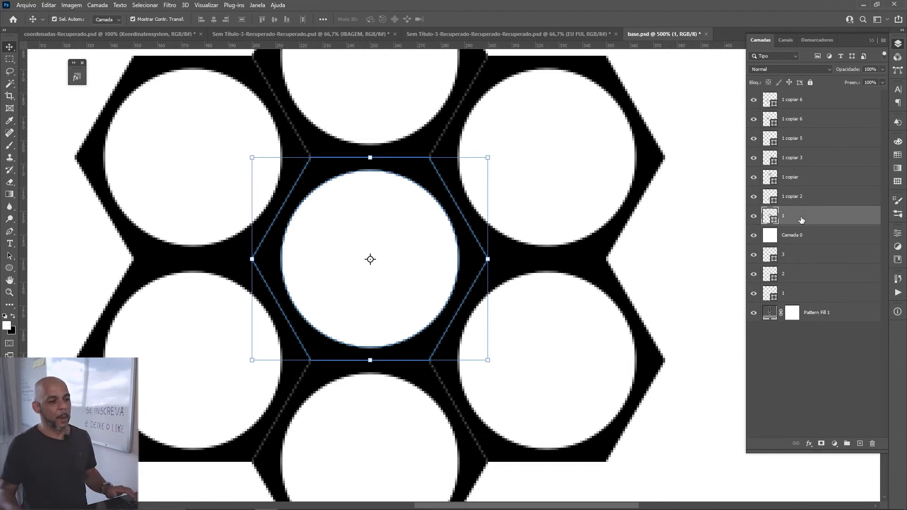
pyautogui.keyDown('shift'); pyautogui.click(808, 107); pyautogui.keyUp('shift')
pyautogui.hotkey('ctrl', '-')
pyautogui.hotkey('ctrl', '-')
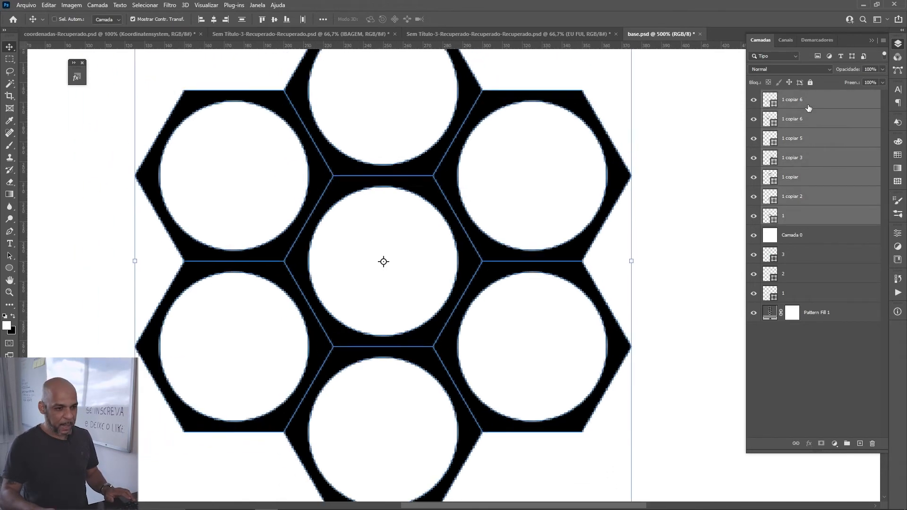
pyautogui.hotkey('ctrl', 'g')
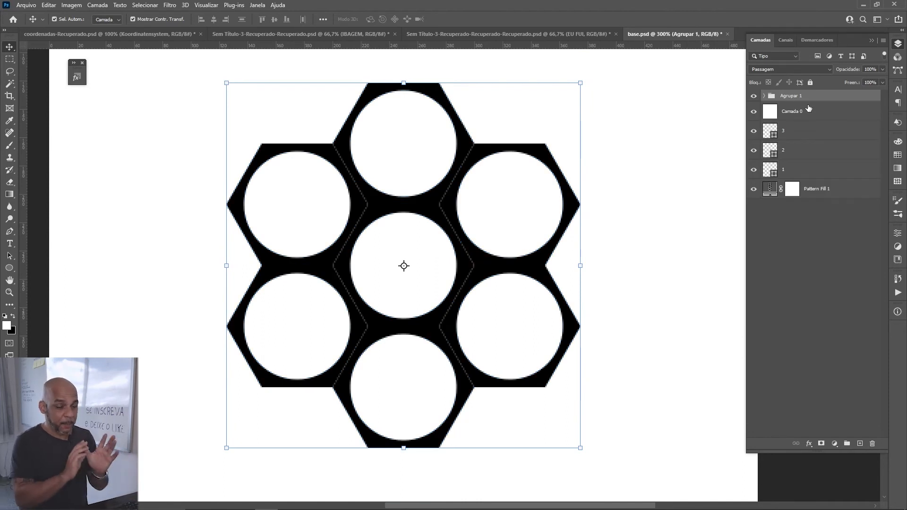
pyautogui.hotkey('ctrl', 'j')
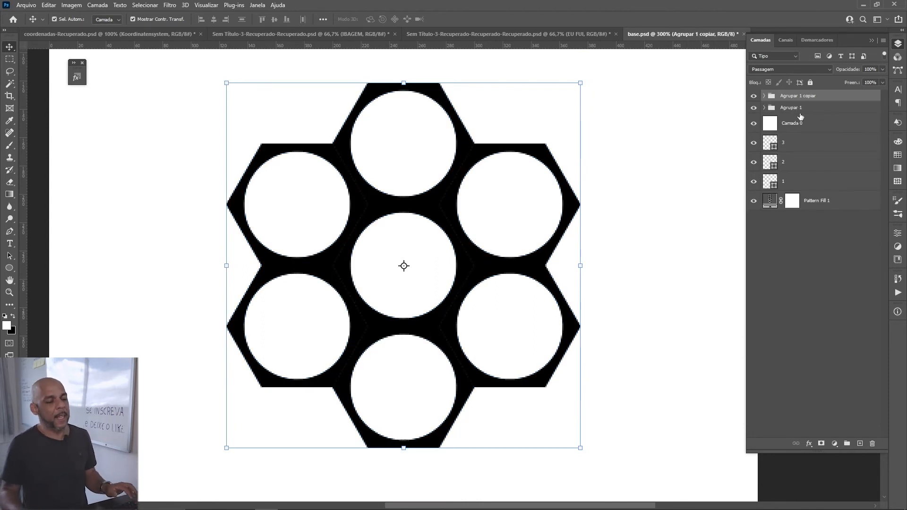
# Step: Hide the original Agrupar 1 group and merge the seven hexagons inside its copy into a single shape layer
pyautogui.click(754, 108)
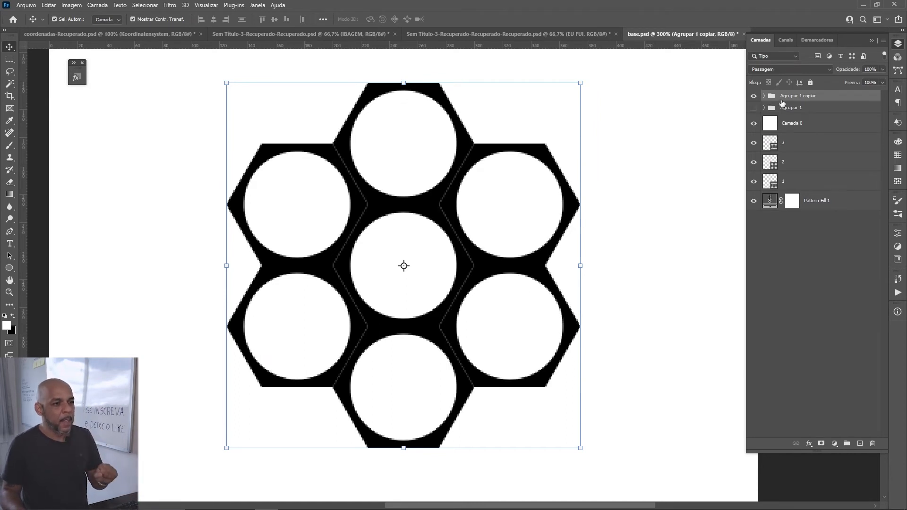
pyautogui.click(765, 96)
pyautogui.click(797, 116)
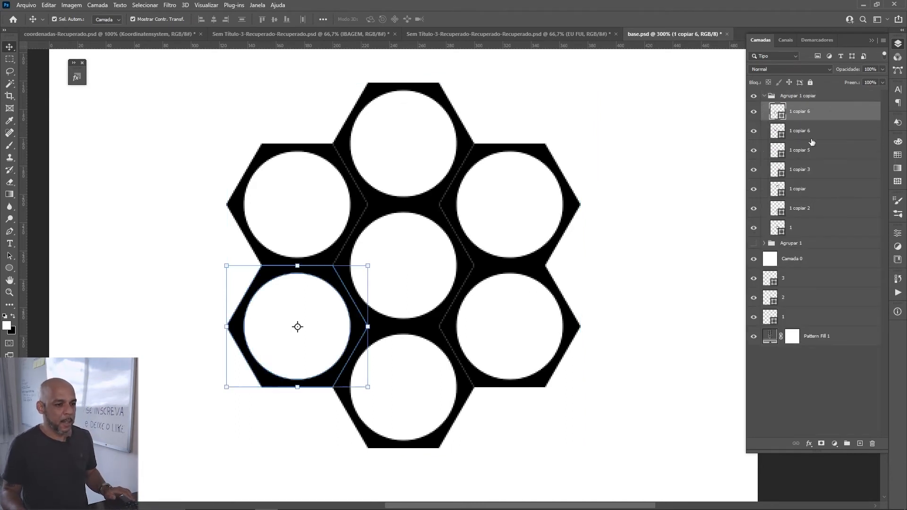
pyautogui.keyDown('shift'); pyautogui.click(802, 228); pyautogui.keyUp('shift')
pyautogui.press('ctrl')
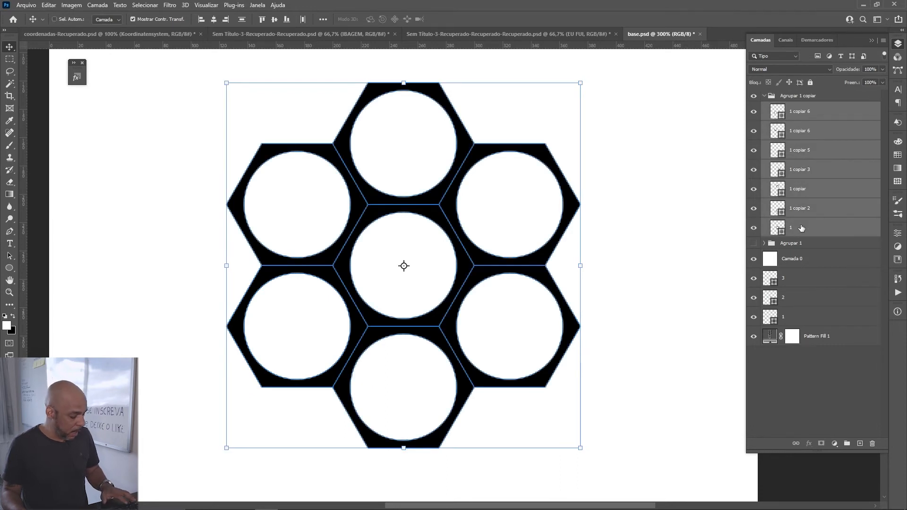
pyautogui.hotkey('ctrl', 'e')
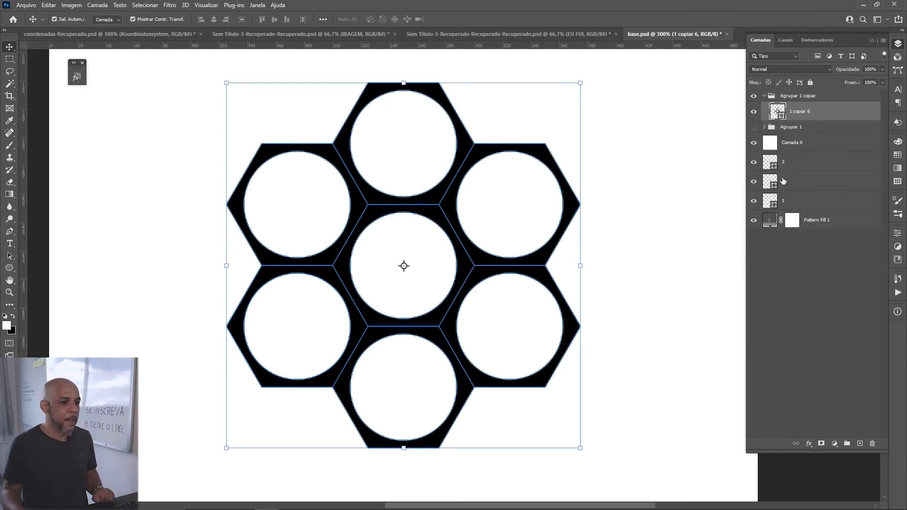
# Step: Examine the merged hexagon mesh up close for leftover seam lines between the shapes
pyautogui.click(754, 114)
pyautogui.click(754, 114)
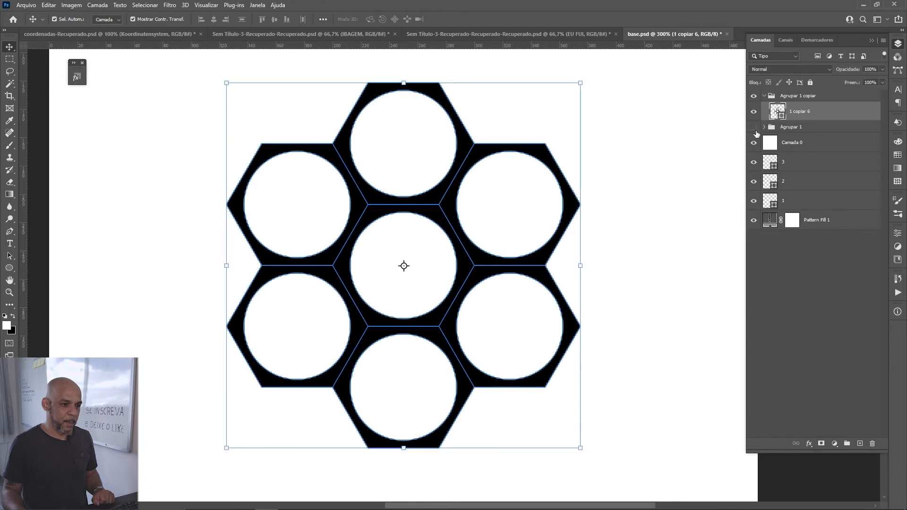
pyautogui.click(671, 146)
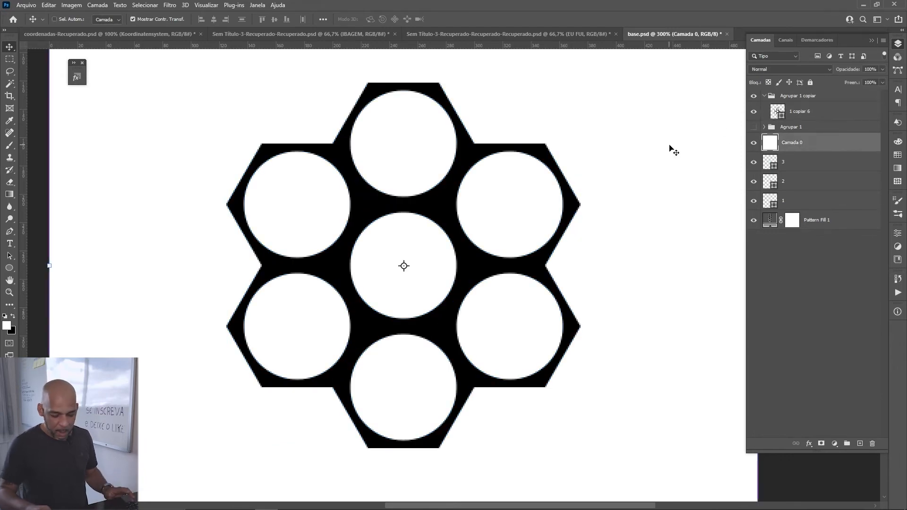
pyautogui.hotkey('ctrl', '+')
pyautogui.hotkey('ctrl', '+')
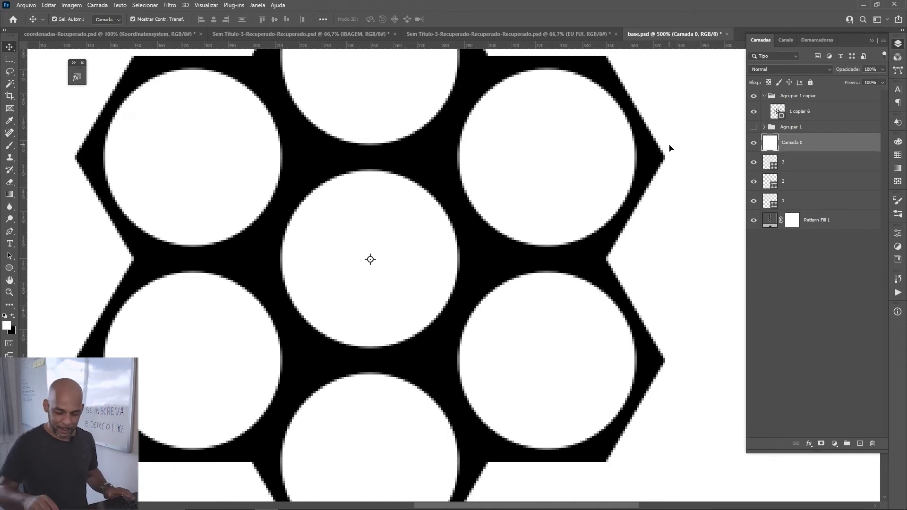
pyautogui.hotkey('ctrl', '-')
pyautogui.hotkey('ctrl', '-')
pyautogui.hotkey('ctrl', '-')
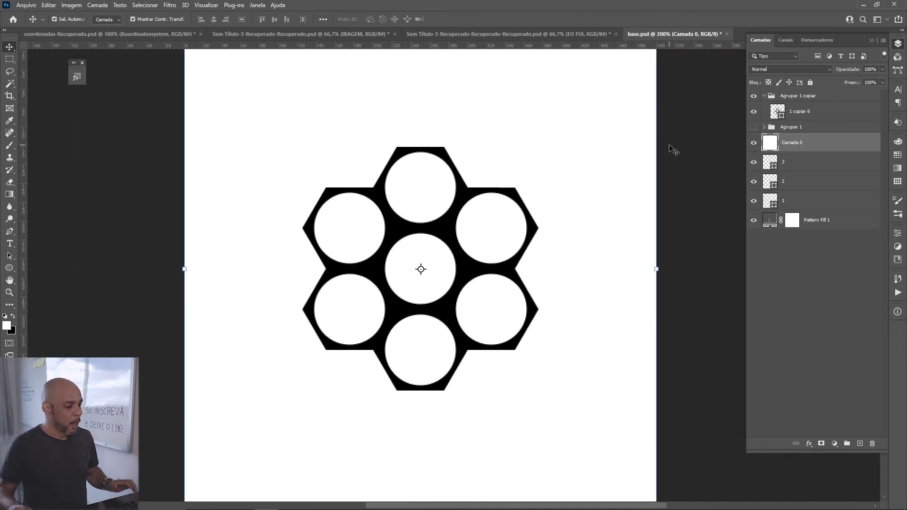
pyautogui.hotkey('ctrl', '-')
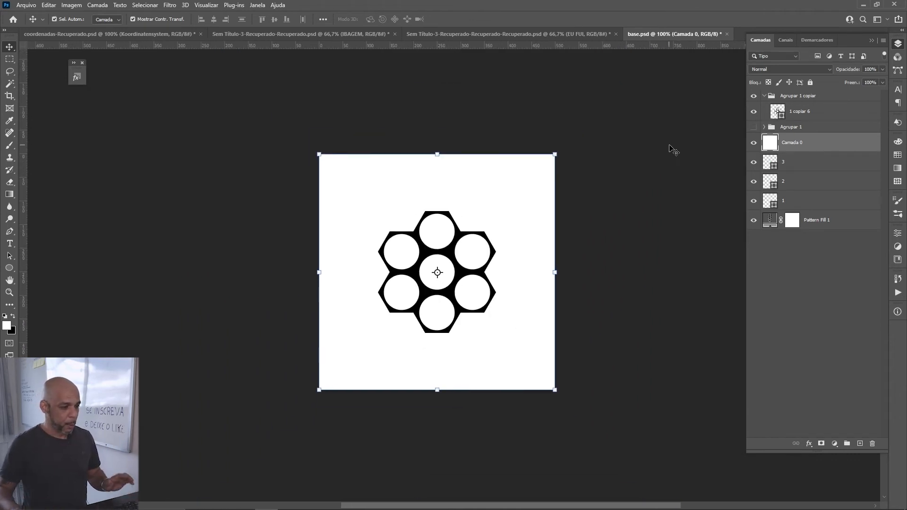
# Step: Set the canvas size to 150 pixels wide and 172 pixels high around the centred mesh
pyautogui.hotkey('ctrl', '+')
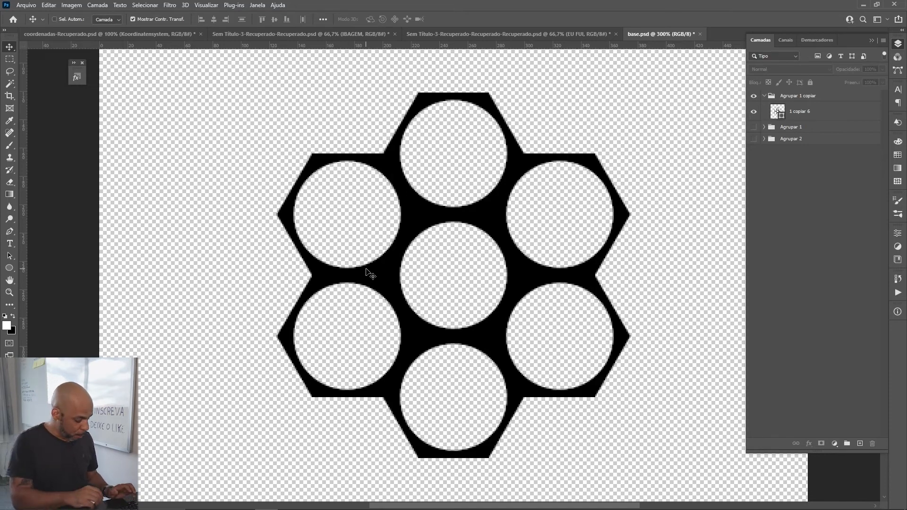
pyautogui.hotkey('ctrl', 'alt', 'c')
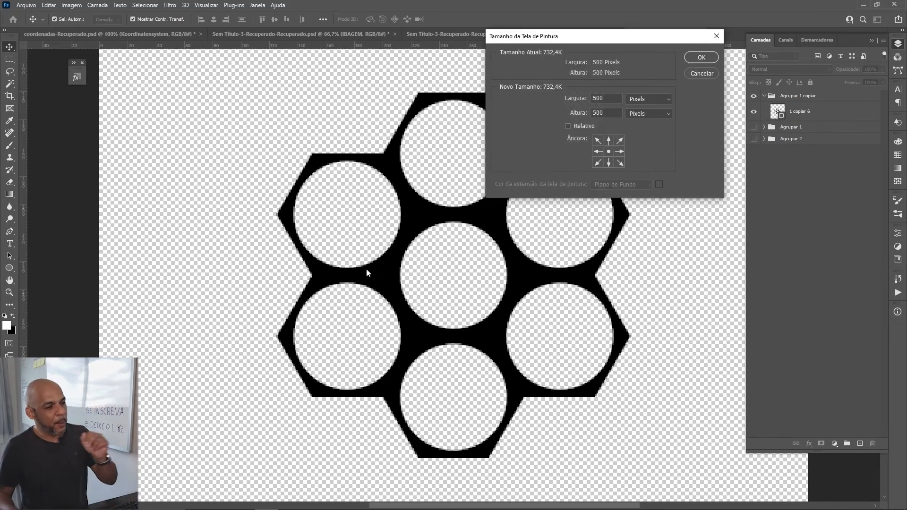
pyautogui.moveTo(613, 97); pyautogui.dragTo(587, 102)
pyautogui.write('150')
pyautogui.press('Tab')
pyautogui.write('172')
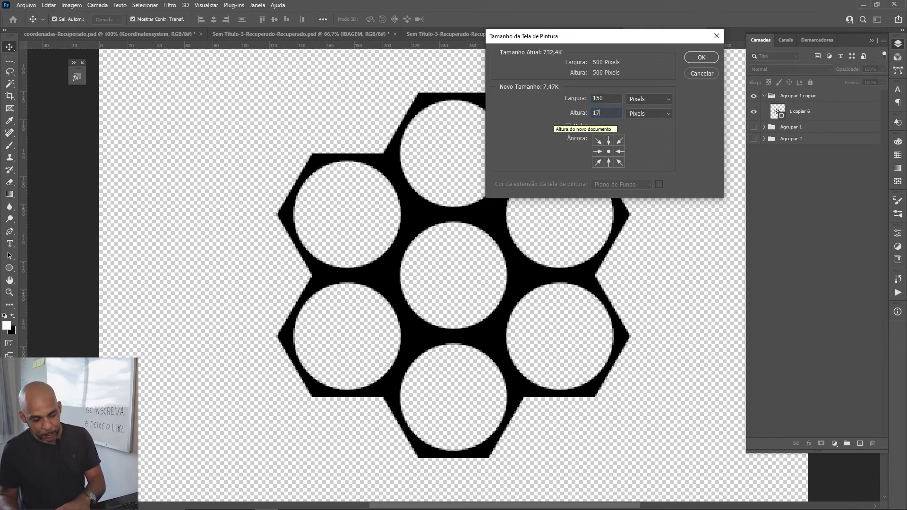
pyautogui.click(701, 57)
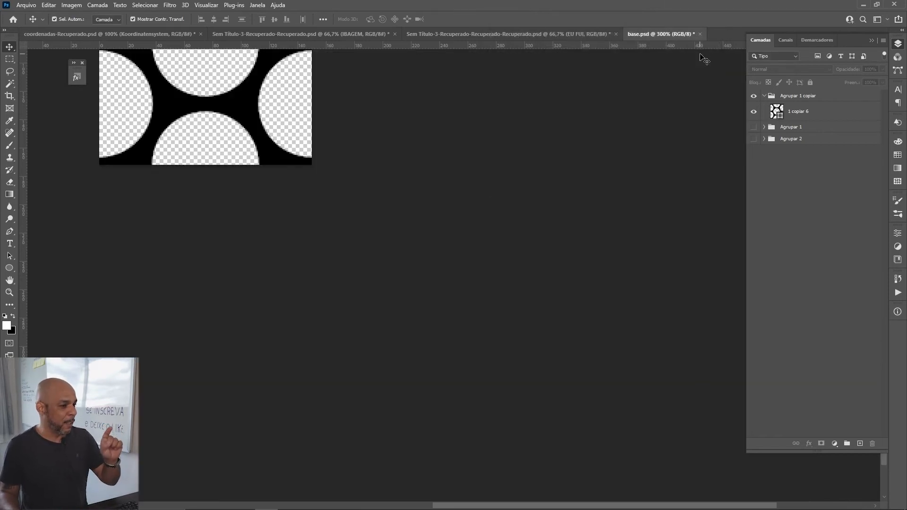
# Step: Turn on the pattern preview so the cropped mesh tile repeats beyond the canvas edges
pyautogui.hotkey('ctrl', '0')
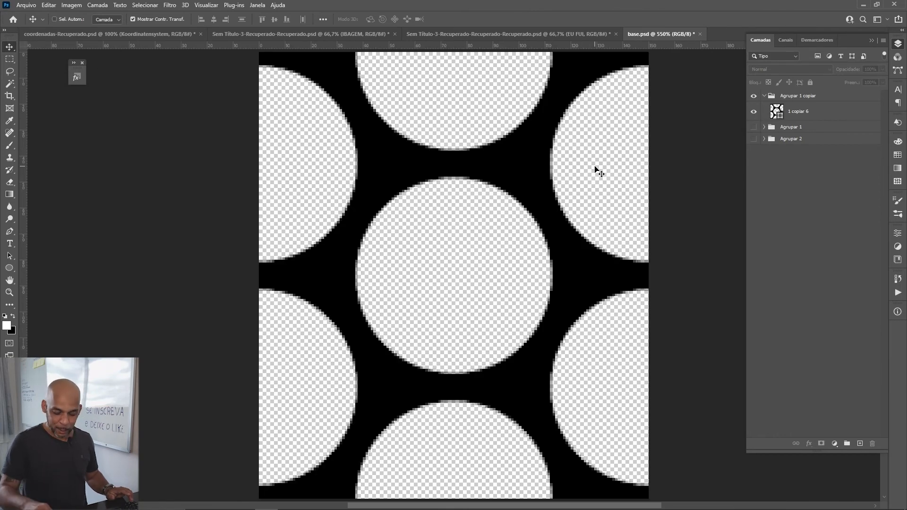
pyautogui.hotkey('ctrl', '-')
pyautogui.hotkey('ctrl', '-')
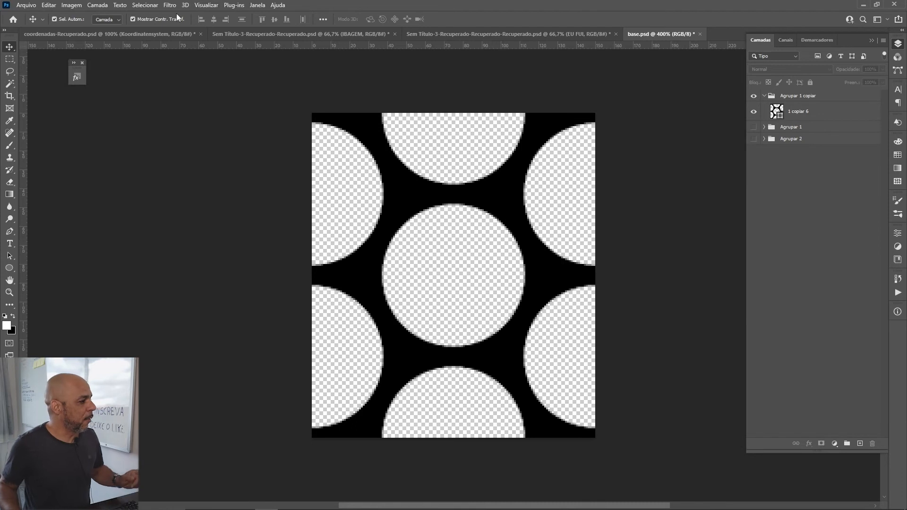
pyautogui.click(203, 6)
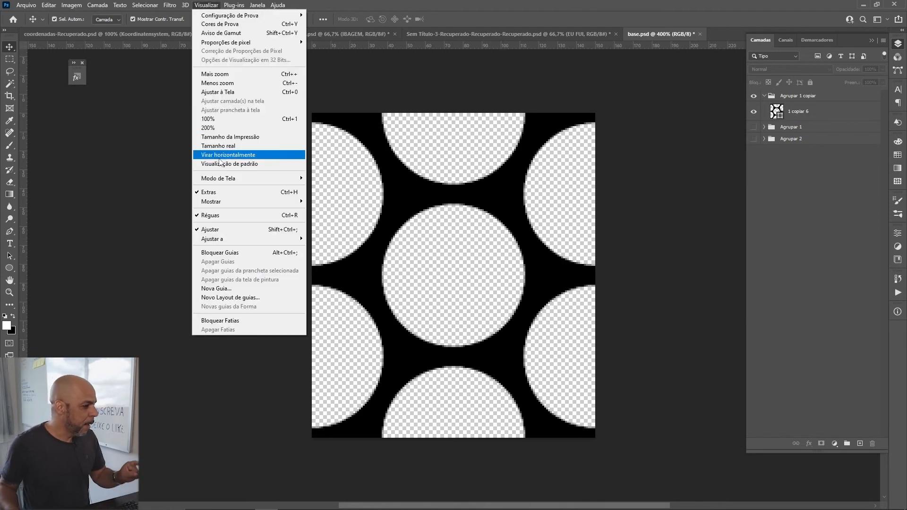
pyautogui.click(226, 165)
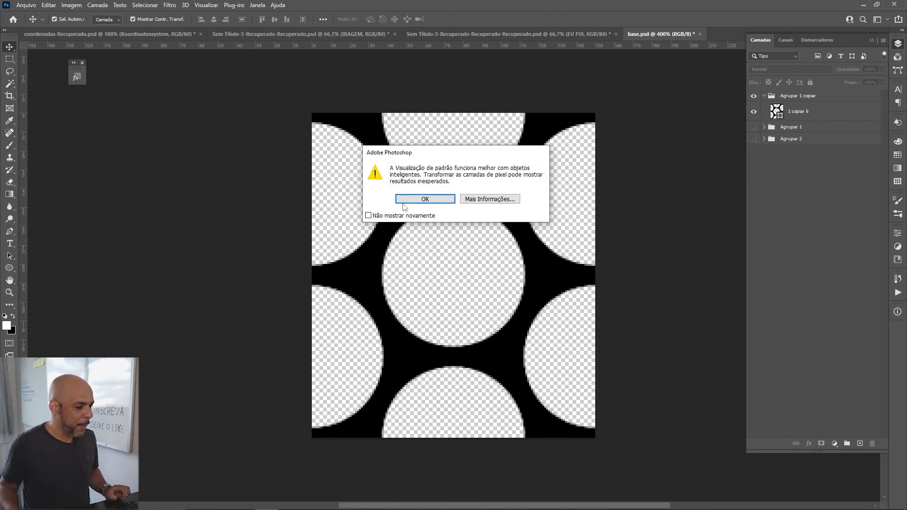
pyautogui.click(435, 200)
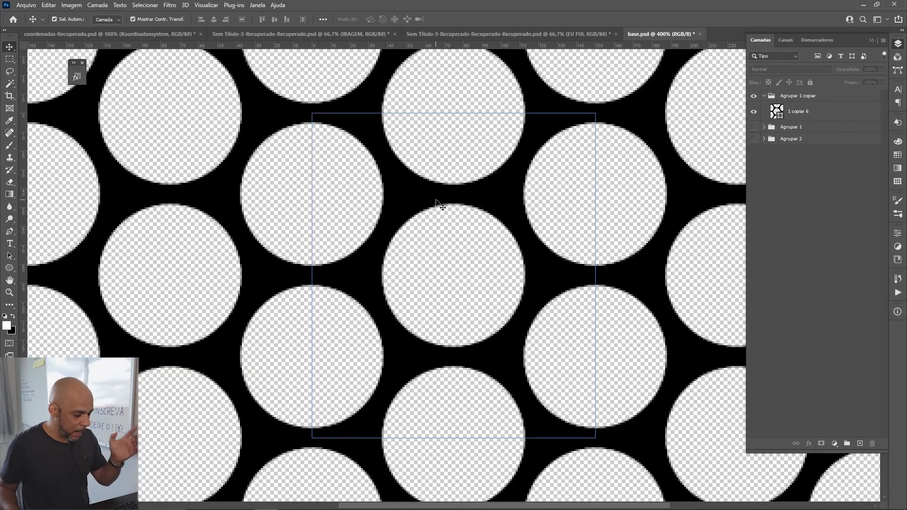
pyautogui.hotkey('ctrl', '-')
pyautogui.hotkey('ctrl', '-')
pyautogui.hotkey('ctrl', '-')
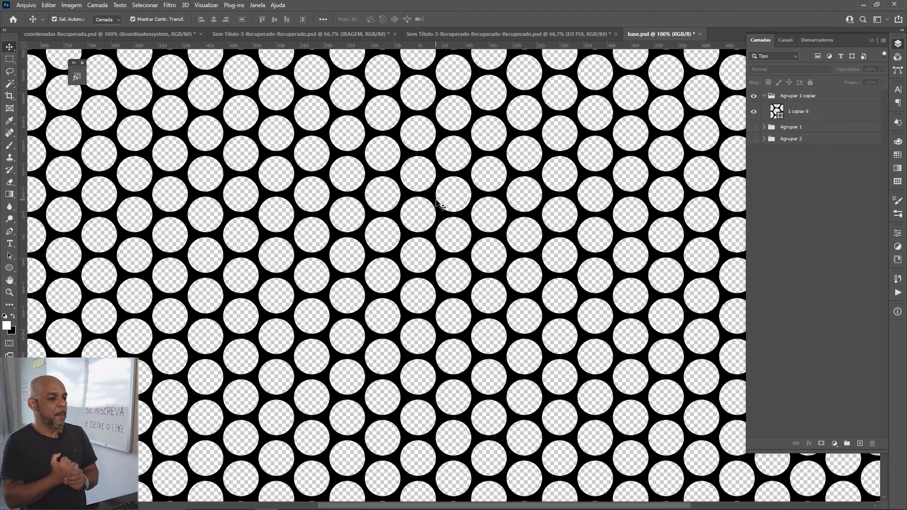
# Step: Add a white (ffffff) solid color fill layer directly above the hidden Agrupar 2 group
pyautogui.click(813, 138)
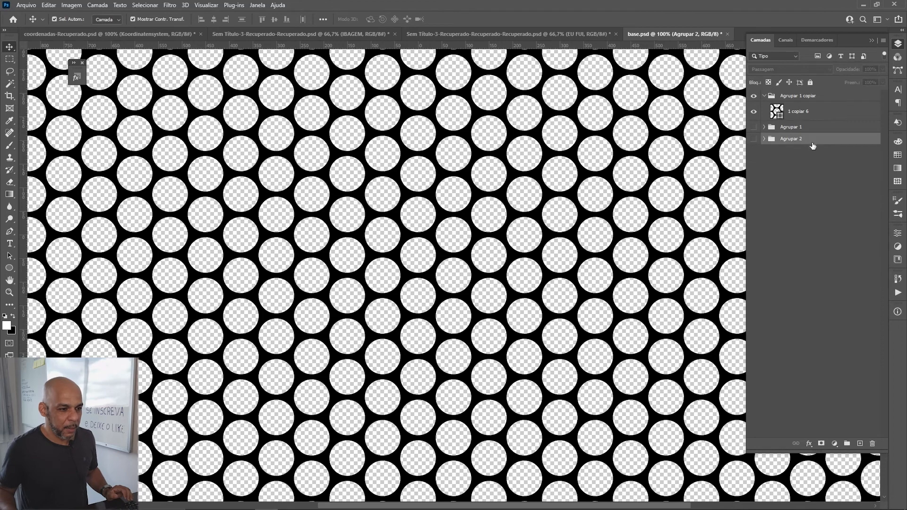
pyautogui.click(834, 443)
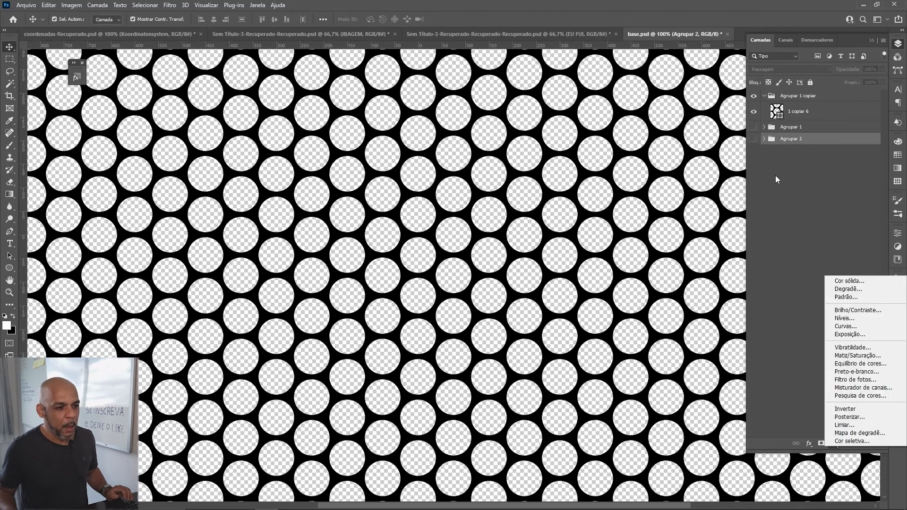
pyautogui.click(764, 143)
pyautogui.click(765, 140)
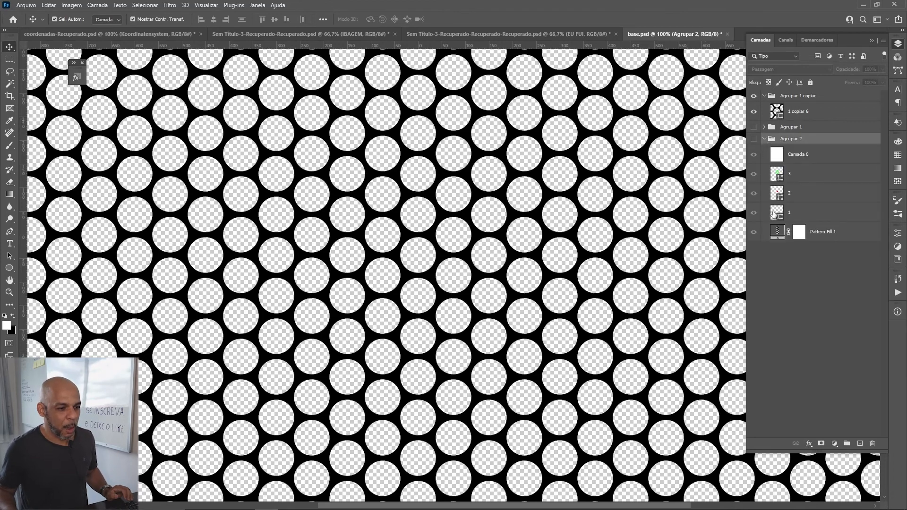
pyautogui.click(764, 139)
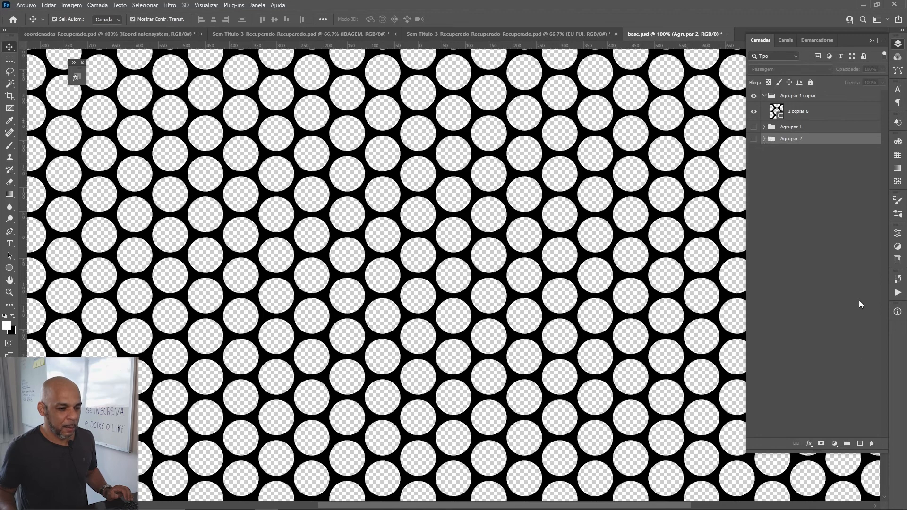
pyautogui.click(834, 444)
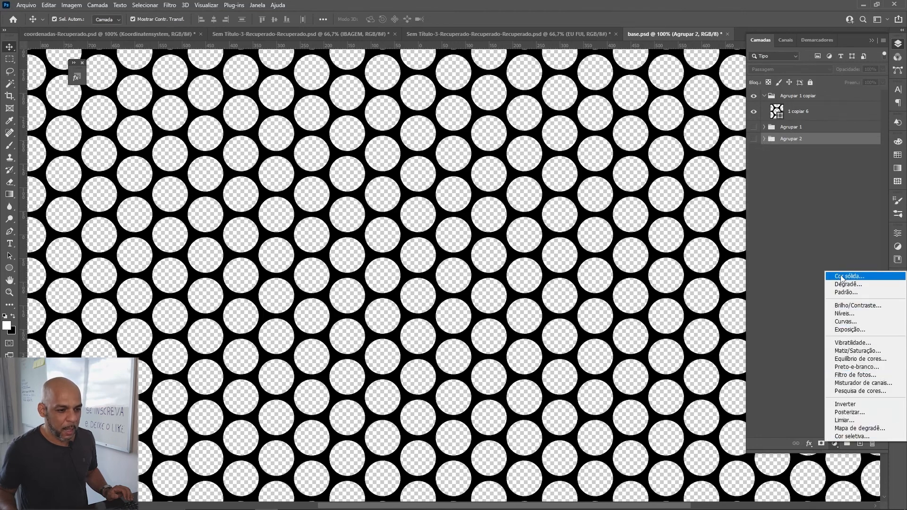
pyautogui.click(842, 281)
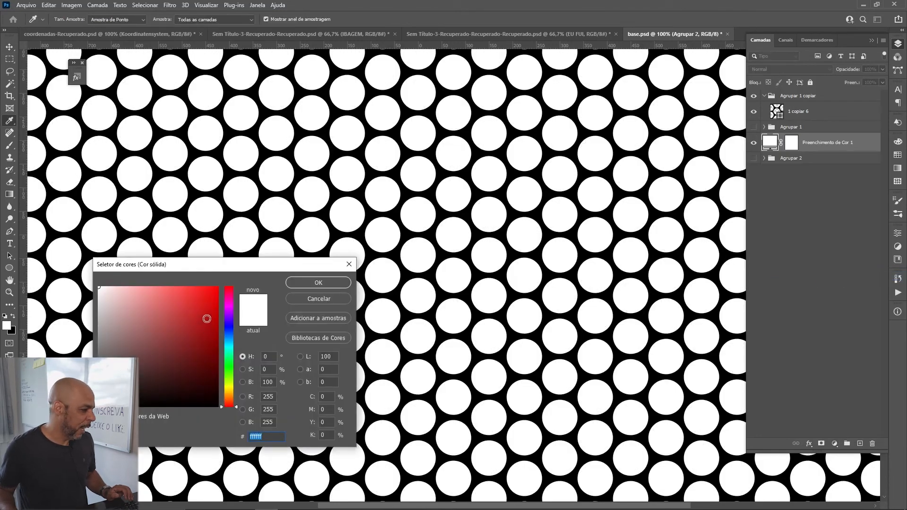
pyautogui.click(319, 282)
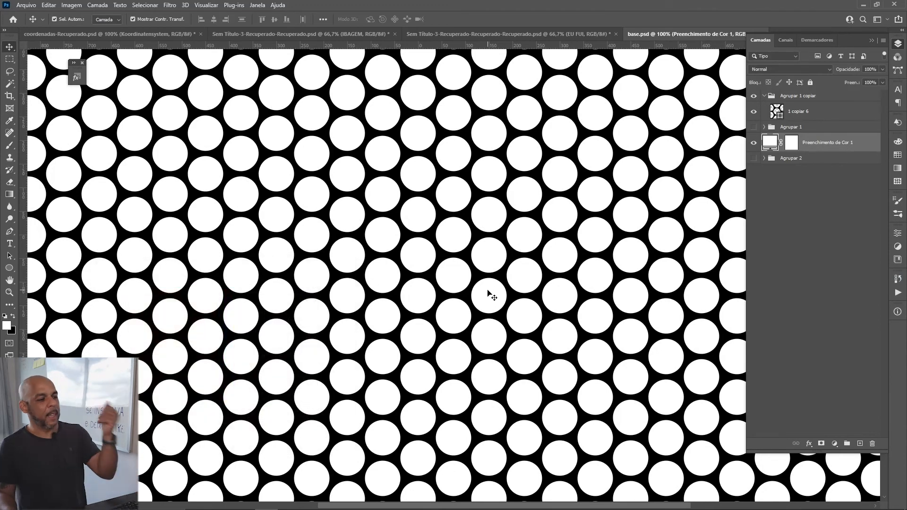
# Step: Set the merged mesh shape's fill color to red (d80d0d)
pyautogui.doubleClick(777, 111)
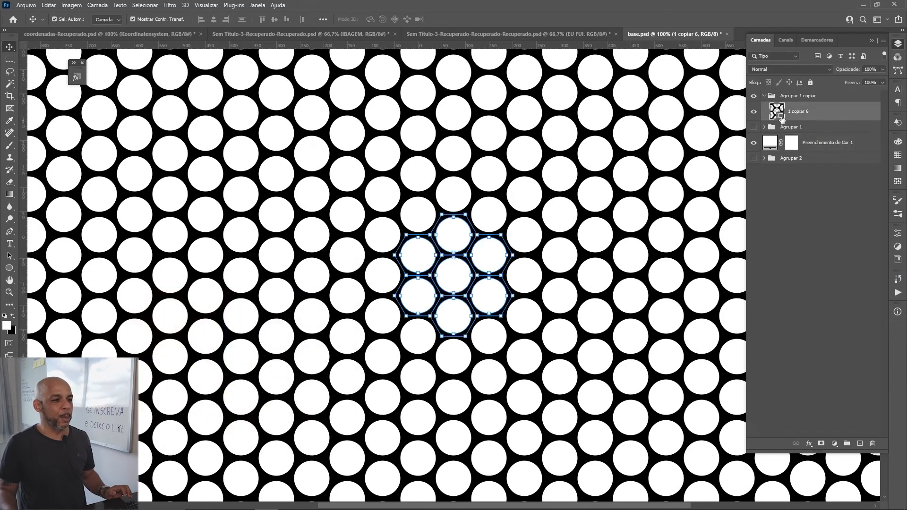
pyautogui.click(215, 312)
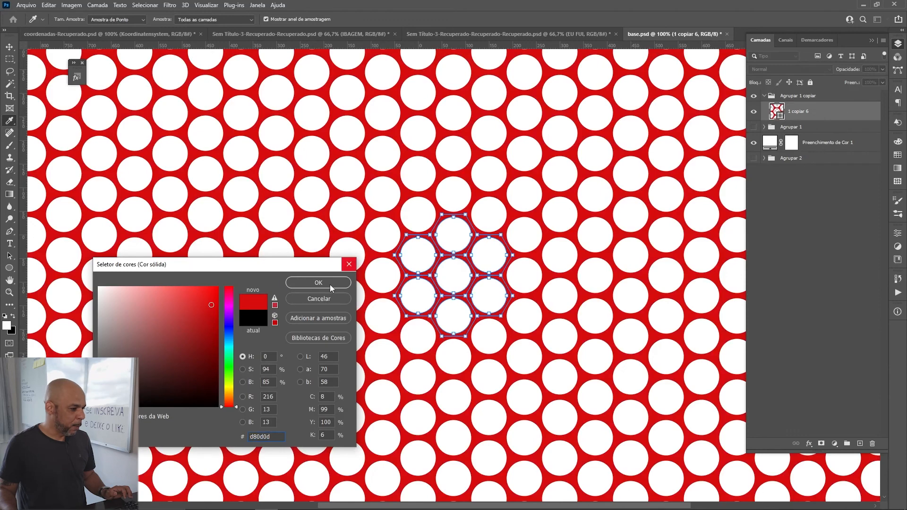
pyautogui.click(330, 284)
# Step: Change the mesh shape's fill color to blue (213db5)
pyautogui.doubleClick(776, 111)
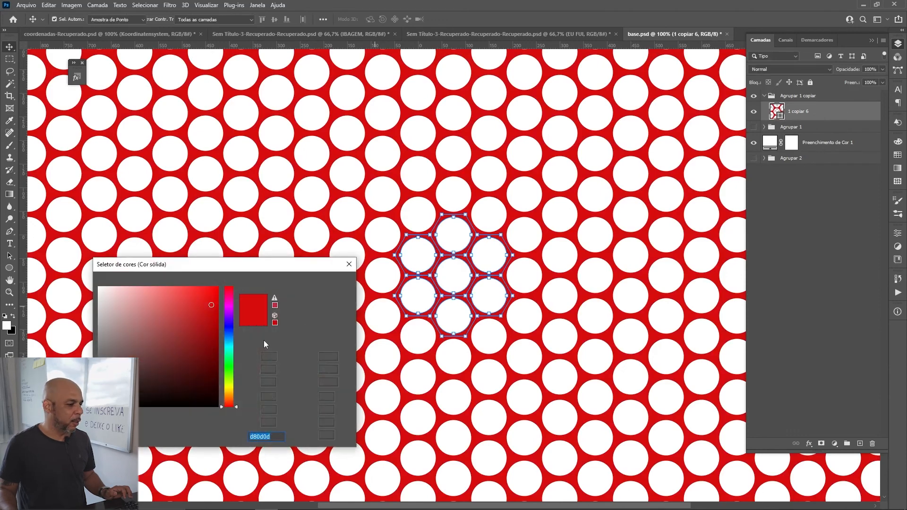
pyautogui.click(231, 336)
pyautogui.click(215, 323)
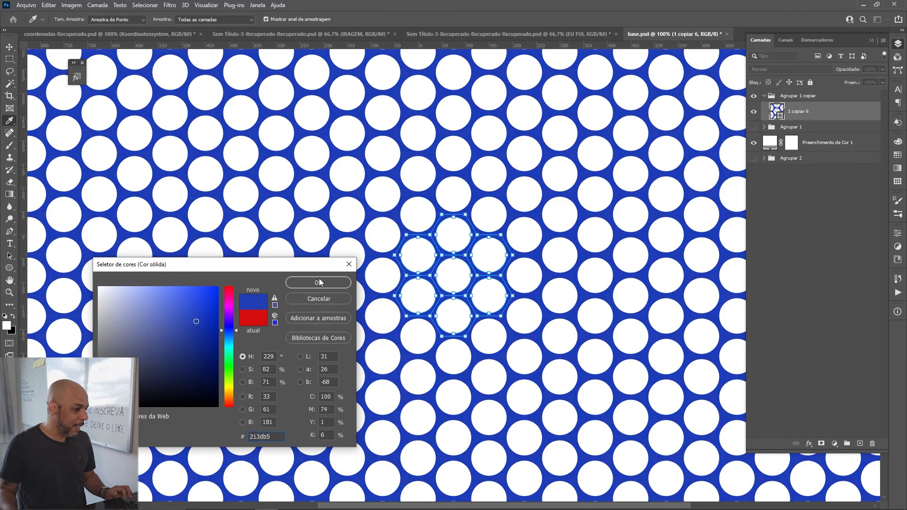
pyautogui.click(320, 283)
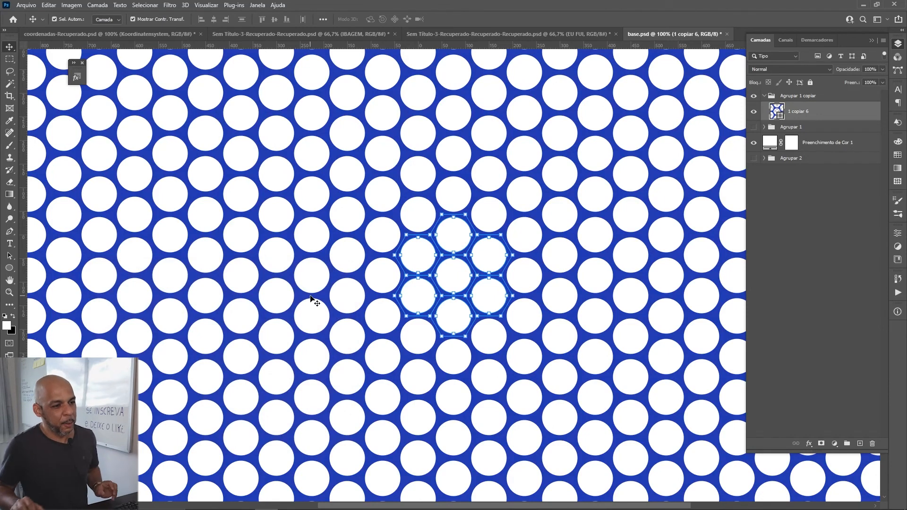
# Step: Hide the white color fill layer and turn off the pattern preview in base.psd
pyautogui.click(762, 227)
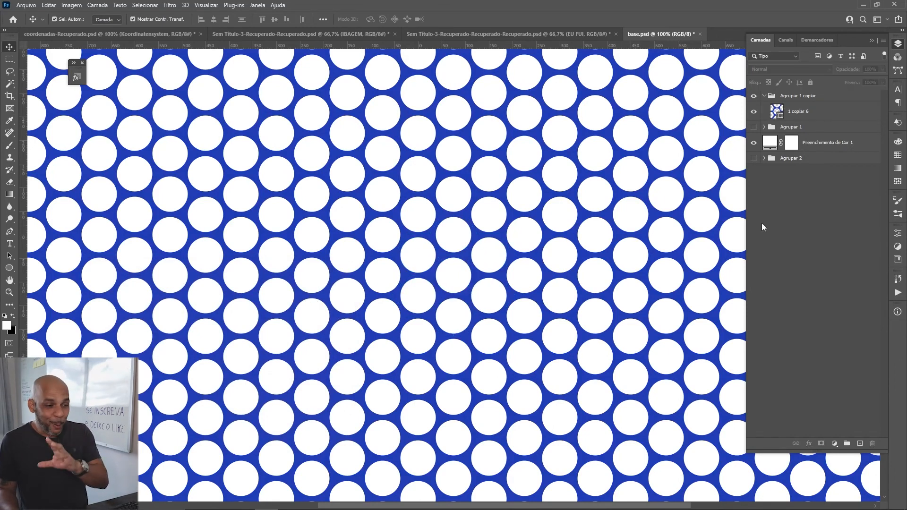
pyautogui.click(754, 143)
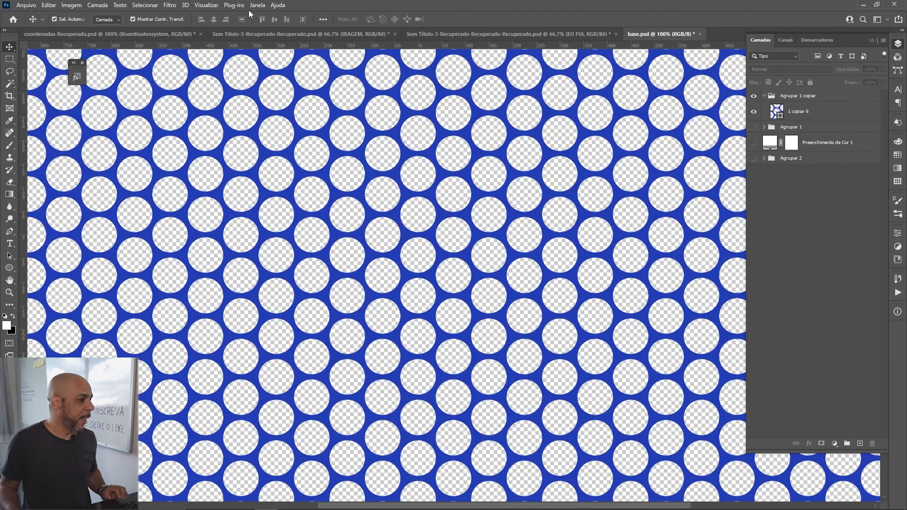
pyautogui.click(206, 5)
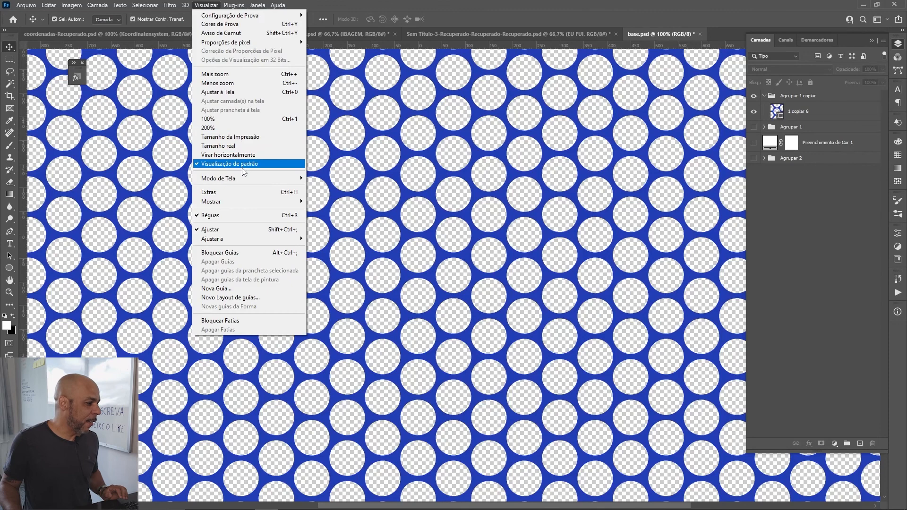
pyautogui.click(243, 164)
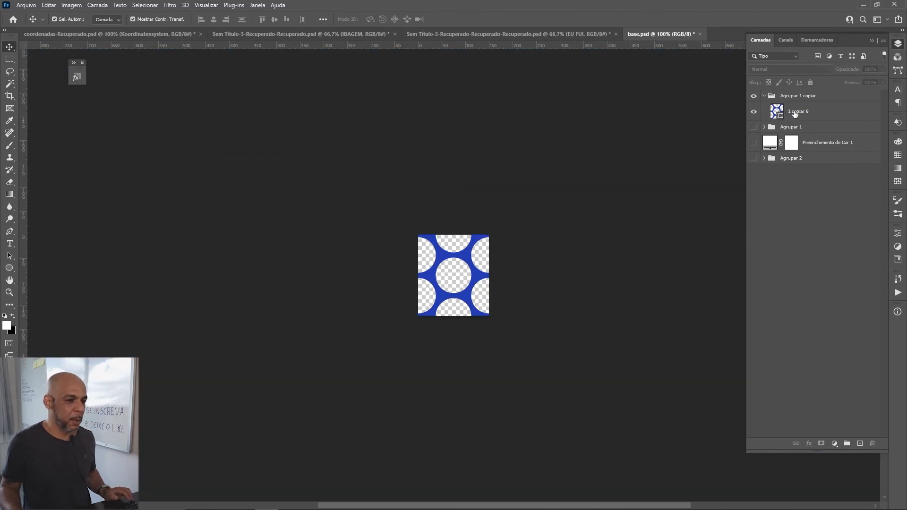
# Step: Define the blue mesh tile with its transparent holes as a pattern named tela-1
pyautogui.hotkey('ctrl', '+')
pyautogui.hotkey('ctrl', '+')
pyautogui.hotkey('ctrl', '+')
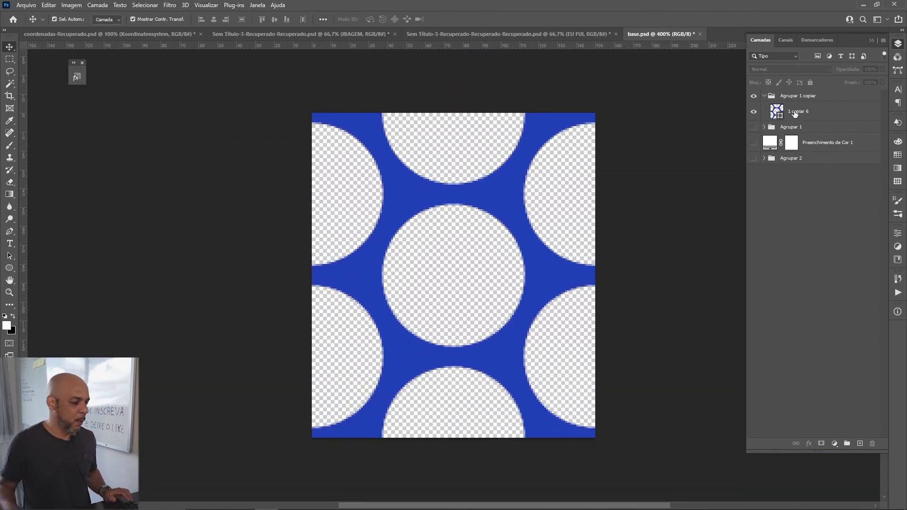
pyautogui.click(72, 6)
pyautogui.click(48, 5)
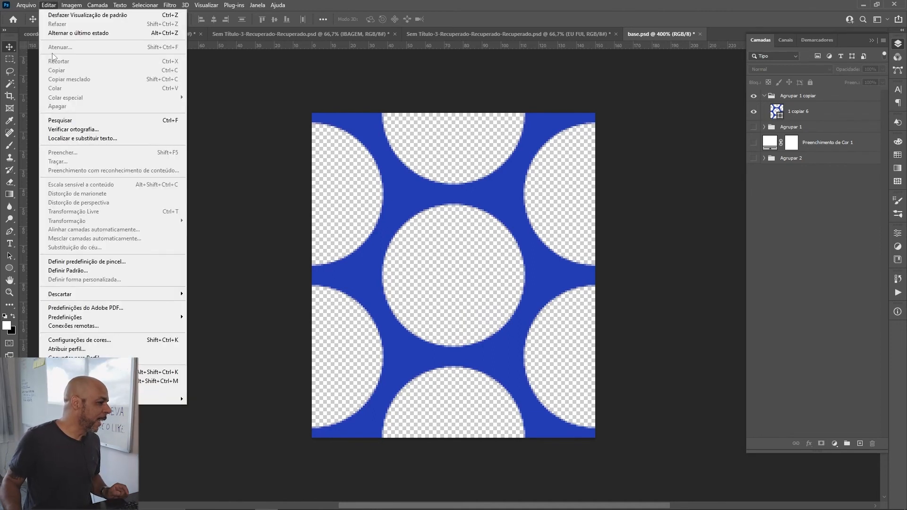
pyautogui.click(66, 271)
pyautogui.write('tela-1')
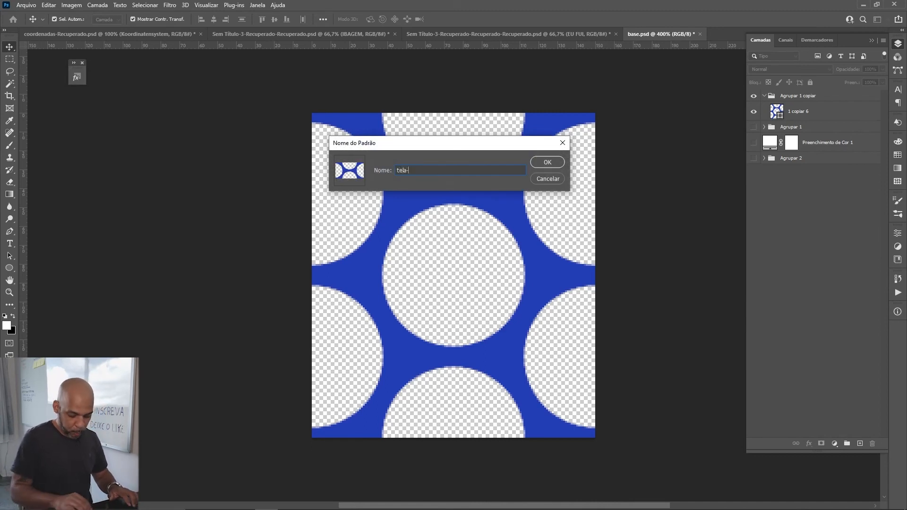
pyautogui.click(549, 163)
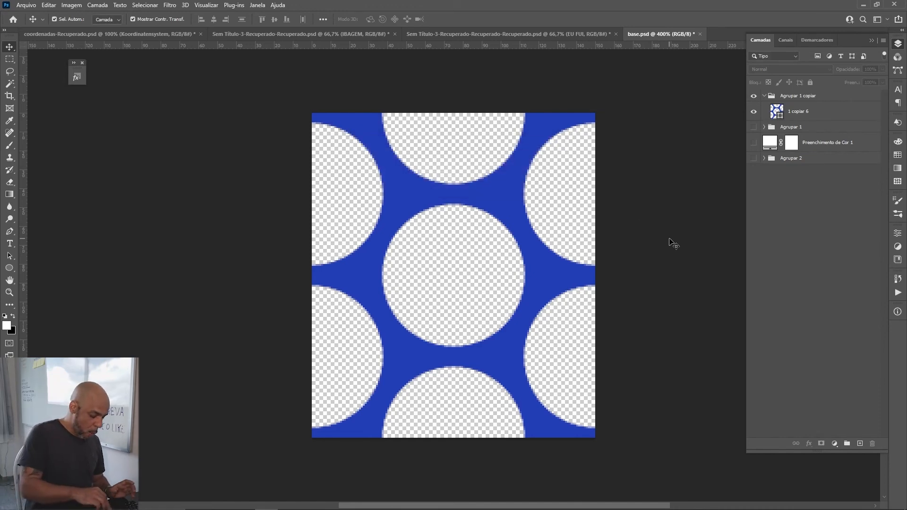
# Step: Create a new 1920 × 1080 px document at 72 pixels/inch with a white background
pyautogui.hotkey('ctrl', 'n')
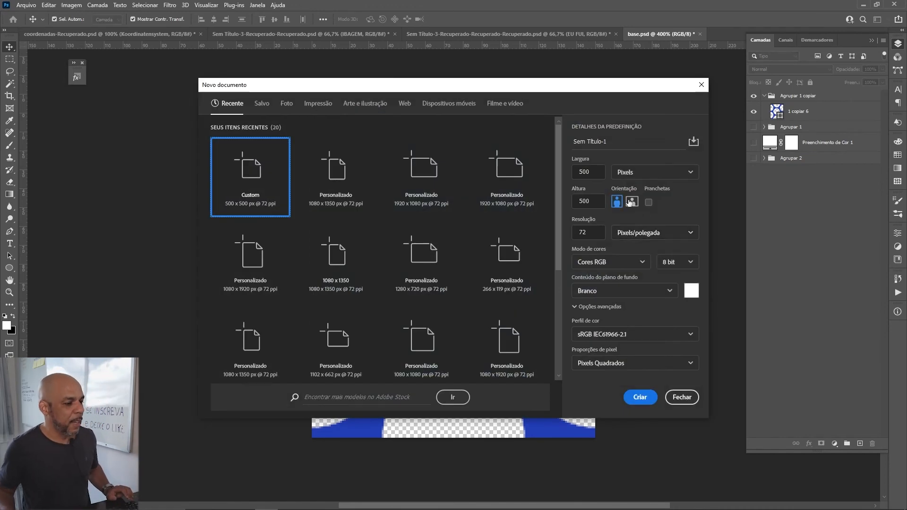
pyautogui.click(588, 172)
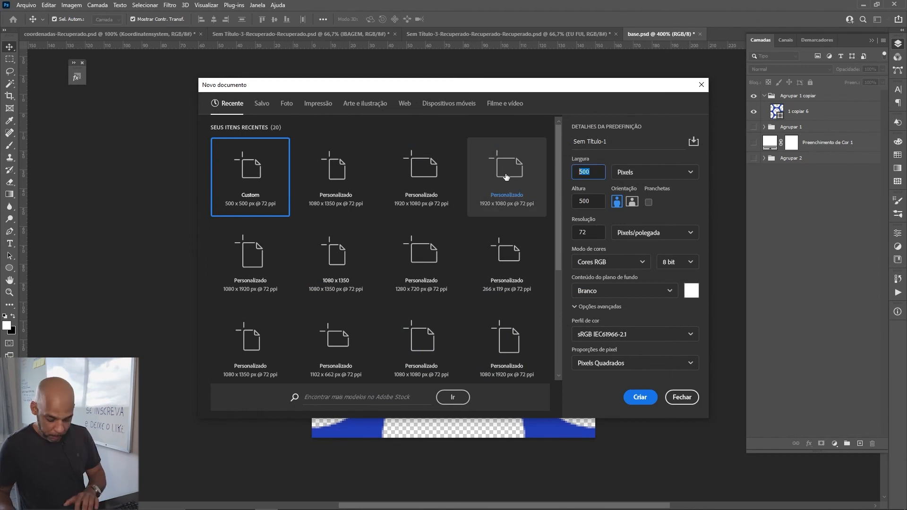
pyautogui.write('1920')
pyautogui.press('Tab')
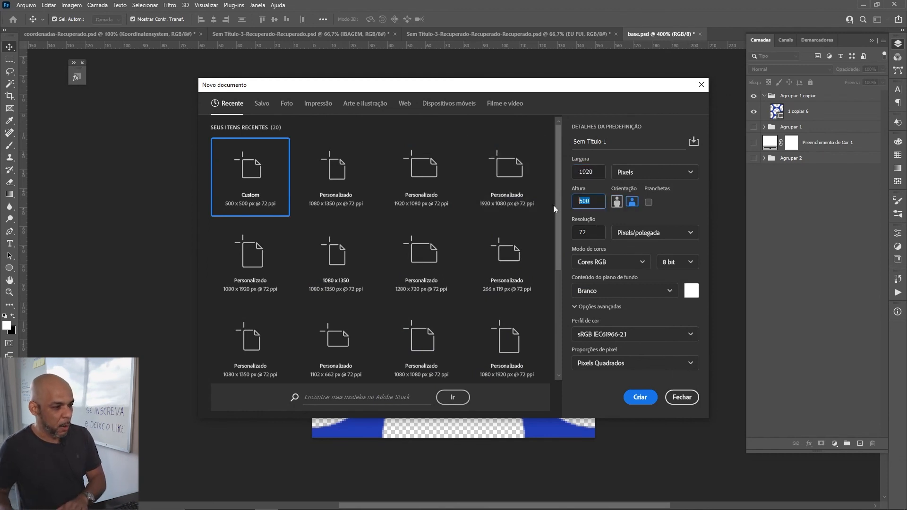
pyautogui.write('1080')
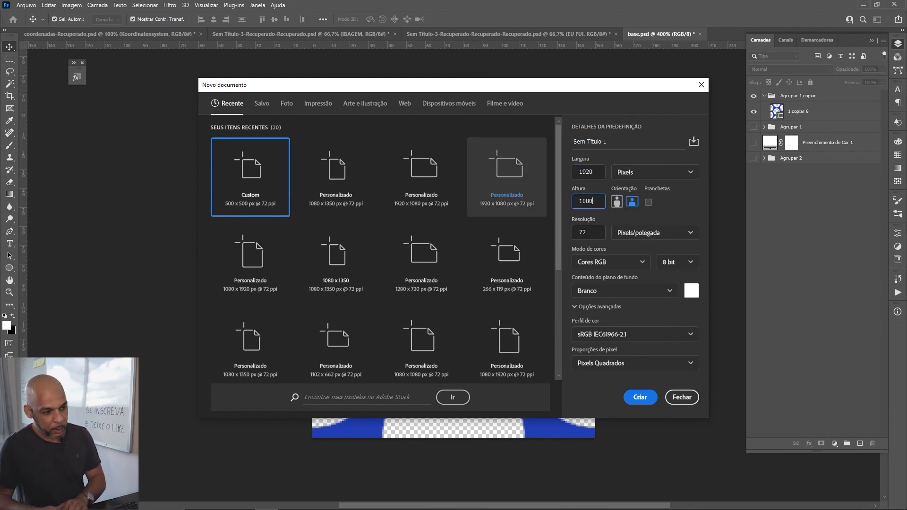
pyautogui.click(640, 397)
# Step: Add a pattern fill layer above the background using the blue mesh pattern at 100% scale
pyautogui.click(833, 444)
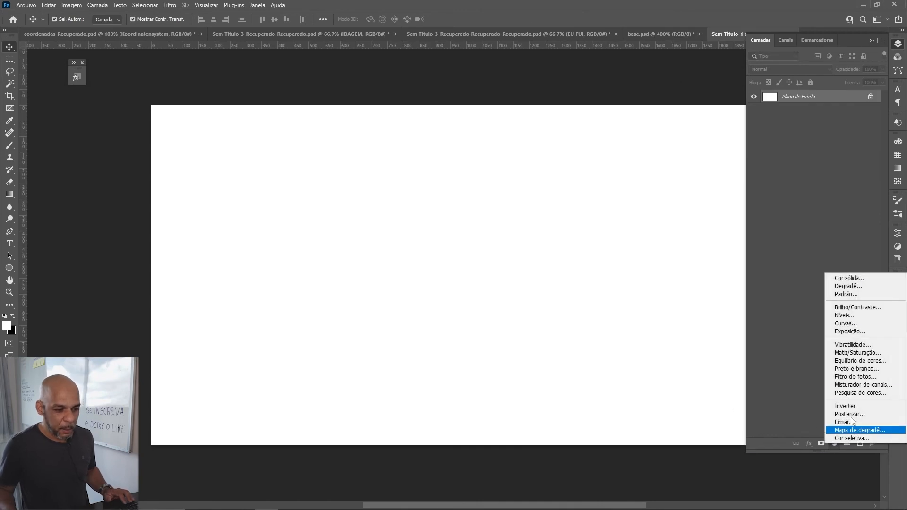
pyautogui.click(860, 294)
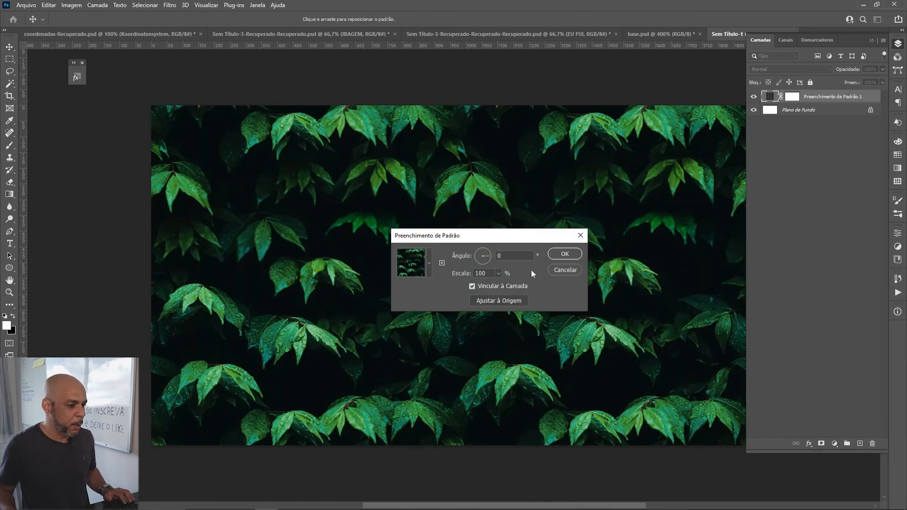
pyautogui.click(428, 263)
pyautogui.scroll(-5, 403, 379)
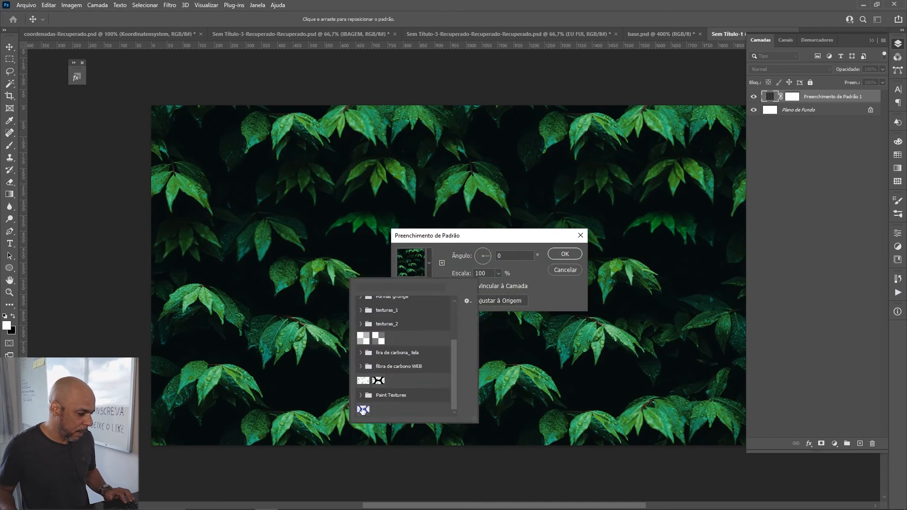
pyautogui.click(363, 409)
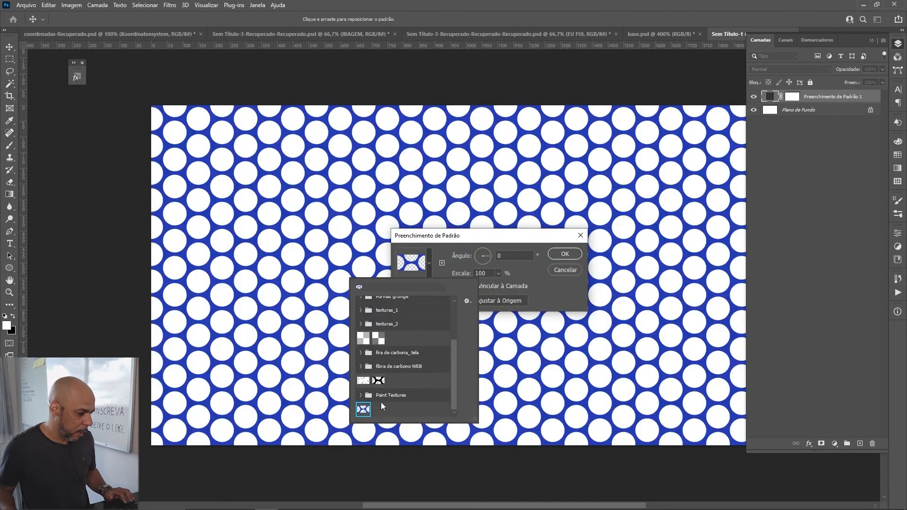
pyautogui.click(565, 254)
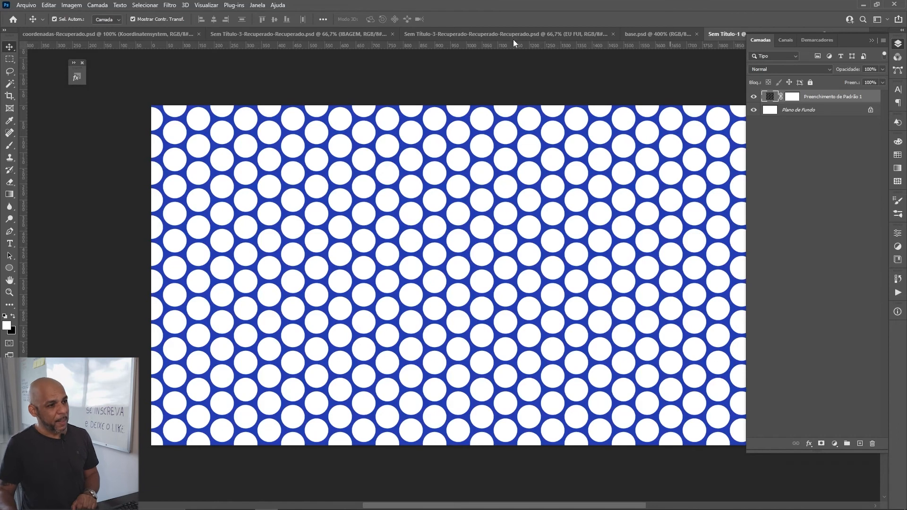
# Step: Resize the base.psd image to 1000 px wide at 300 pixels/inch, keeping its proportions
pyautogui.click(637, 34)
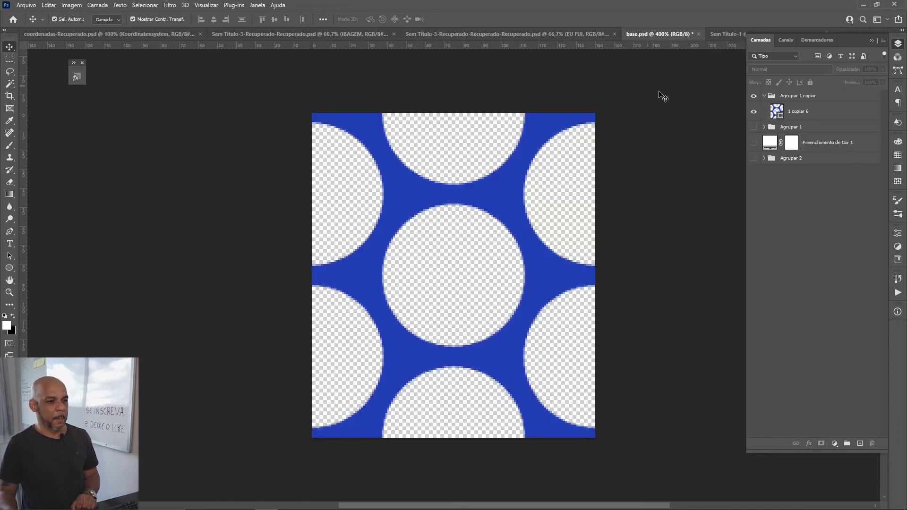
pyautogui.hotkey('ctrl', 'alt', 'i')
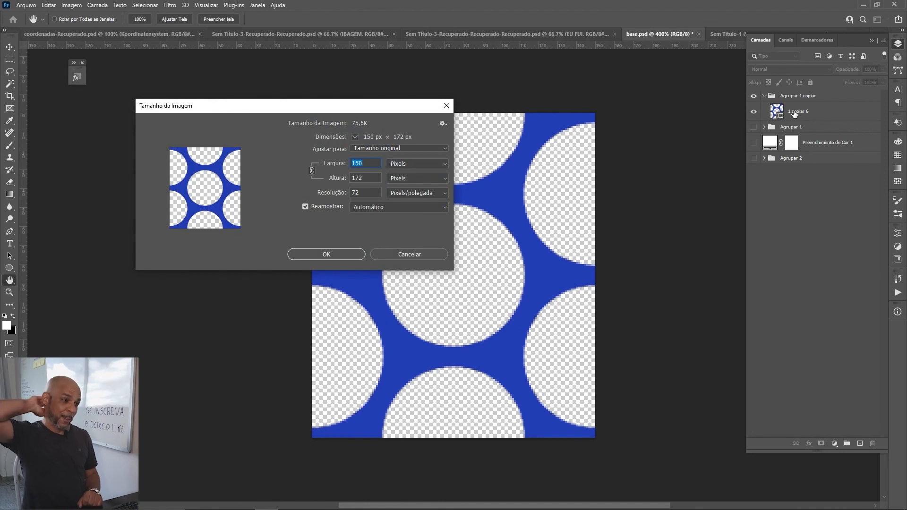
pyautogui.doubleClick(360, 193)
pyautogui.write('300')
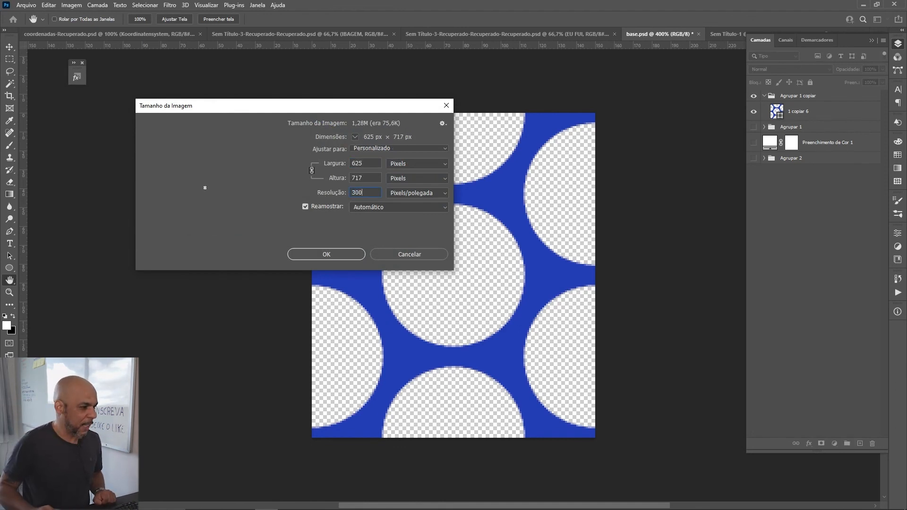
pyautogui.doubleClick(376, 166)
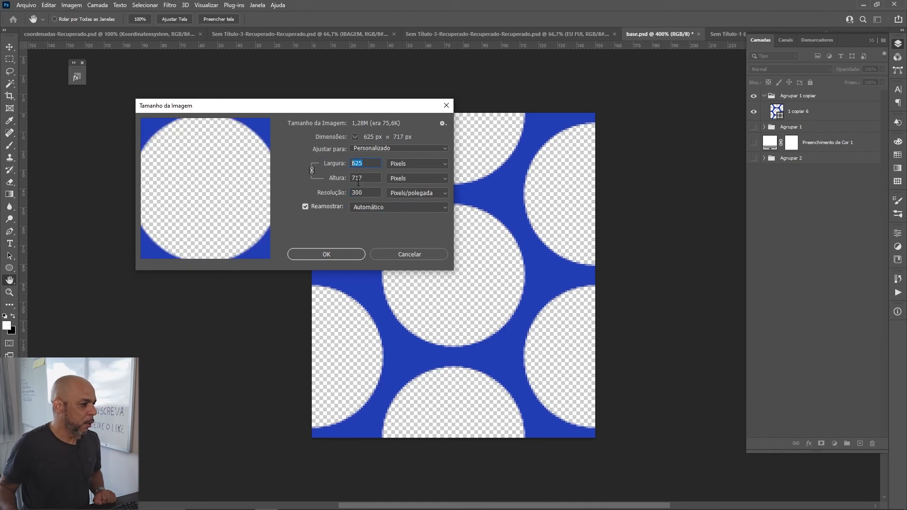
pyautogui.write('1000')
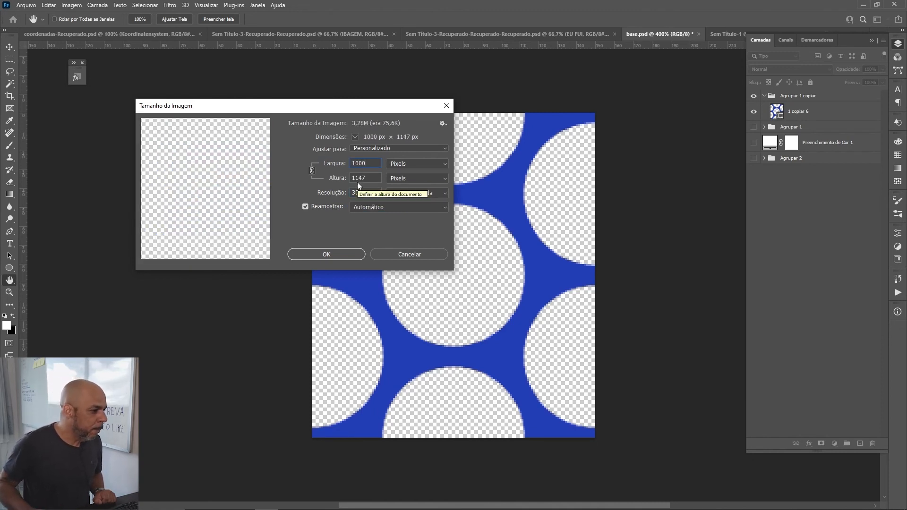
pyautogui.press('Return')
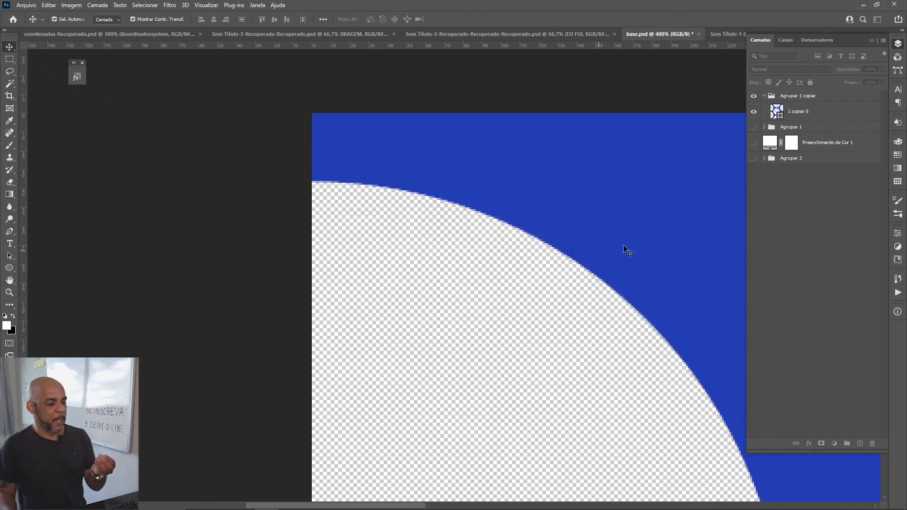
# Step: Define the enlarged blue mesh tile as a pattern named 2
pyautogui.click(803, 112)
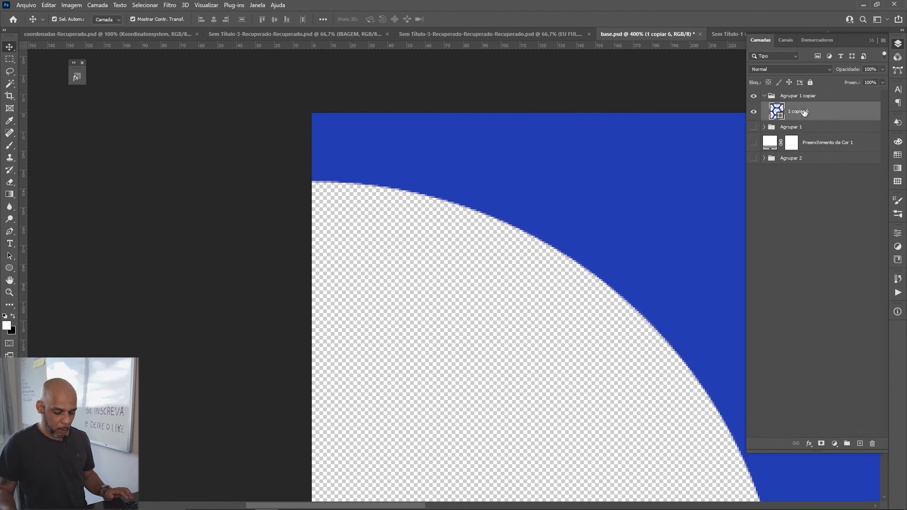
pyautogui.hotkey('ctrl', '0')
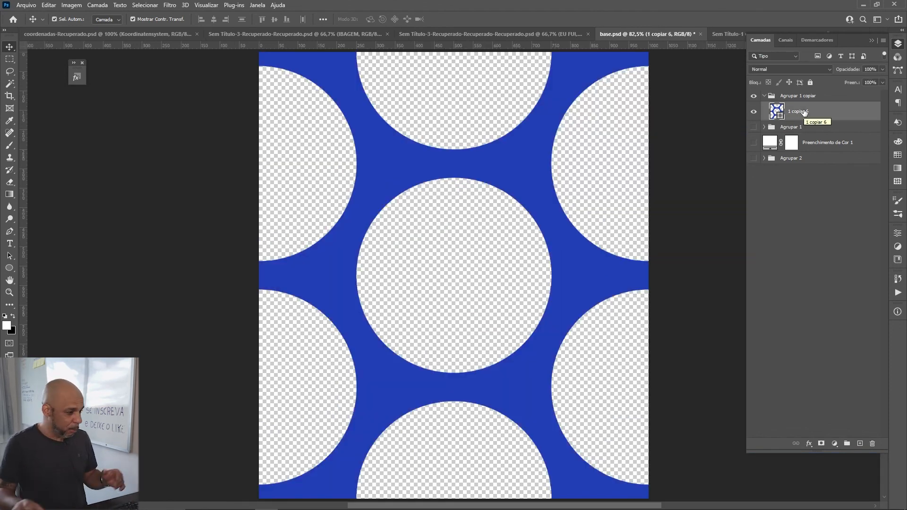
pyautogui.click(48, 4)
pyautogui.moveTo(70, 5)
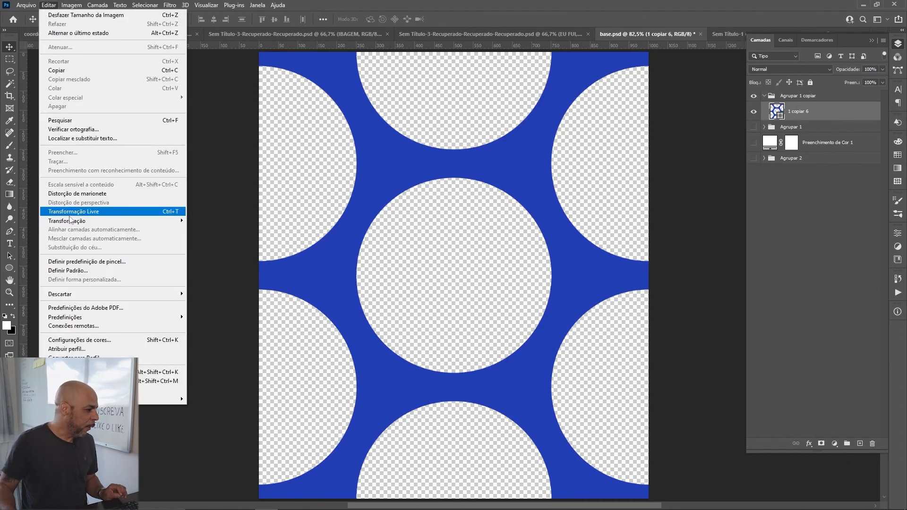
pyautogui.click(72, 270)
pyautogui.write('2')
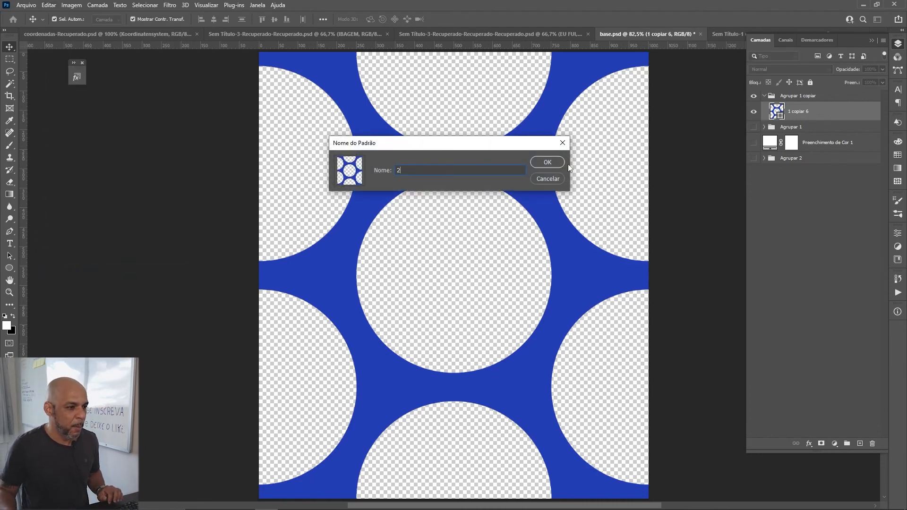
pyautogui.click(547, 162)
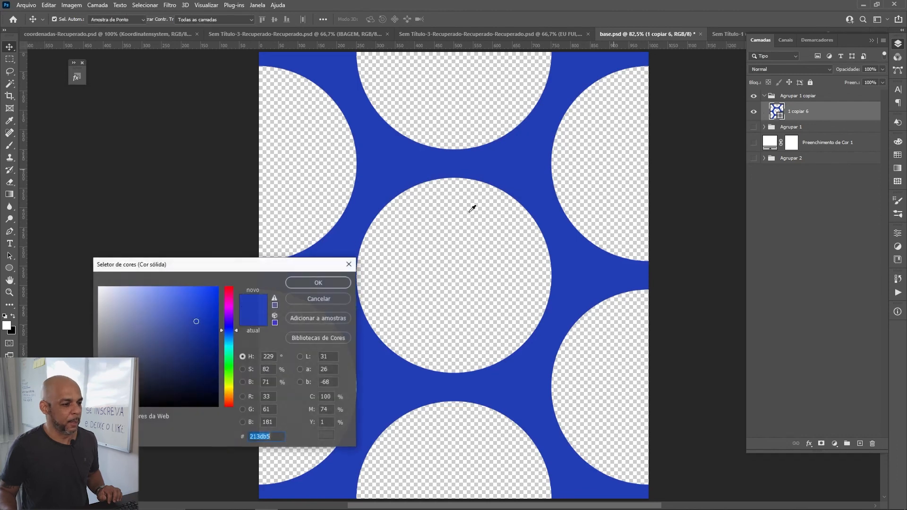
# Step: Change the mesh shape's fill color from blue to a bright purple
pyautogui.doubleClick(777, 112)
pyautogui.moveTo(225, 330)
pyautogui.mouseDown()
pyautogui.moveTo(218, 296)
pyautogui.moveTo(266, 288)
pyautogui.mouseUp()
pyautogui.click(319, 283)
# Step: Define the purple mesh tile as a pattern named 3
pyautogui.click(49, 5)
pyautogui.click(105, 270)
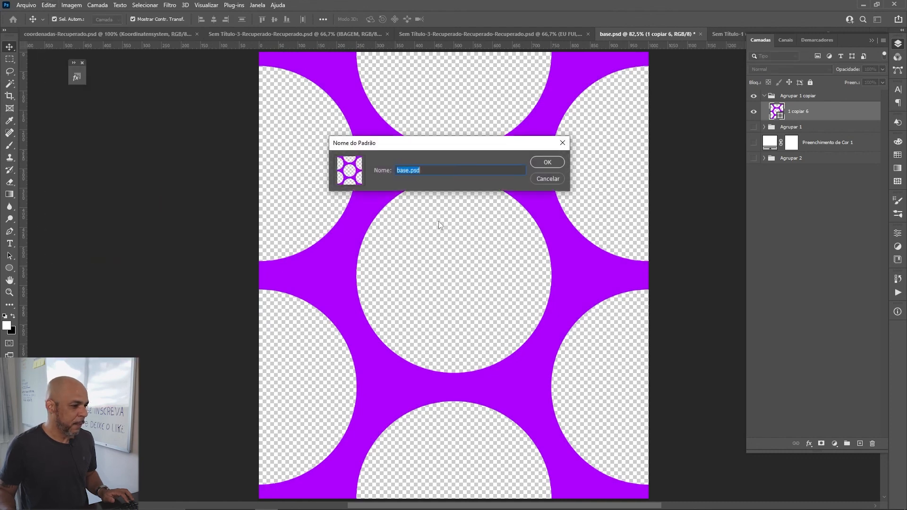
pyautogui.write('3')
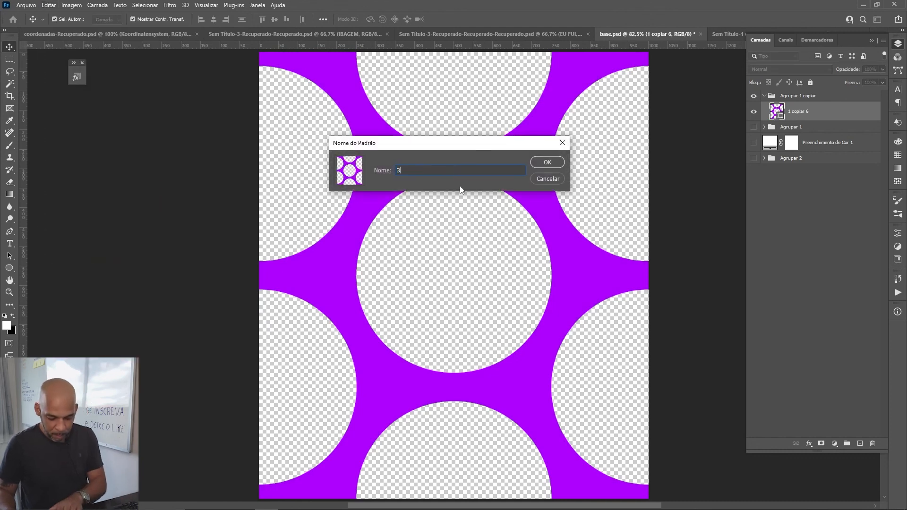
pyautogui.click(548, 163)
# Step: In the 1920 × 1080 px document, switch the pattern fill layer to the purple mesh pattern
pyautogui.click(724, 34)
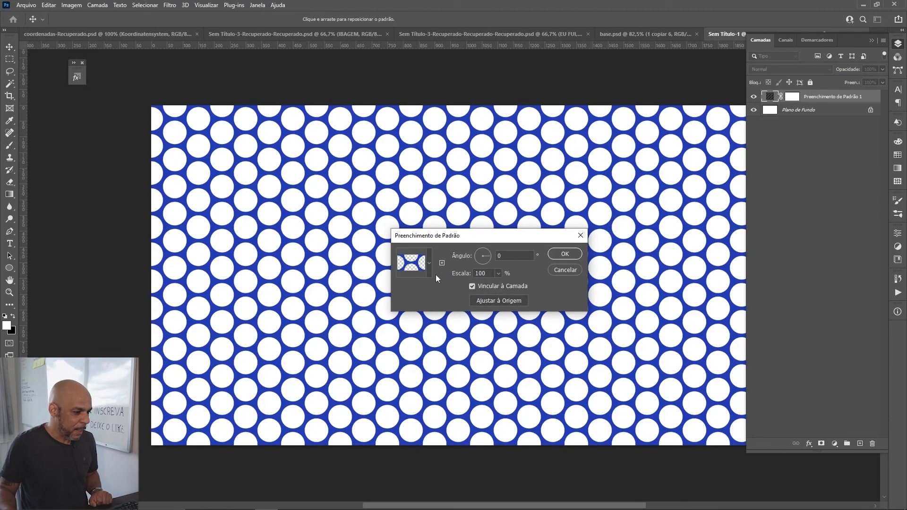
pyautogui.click(422, 274)
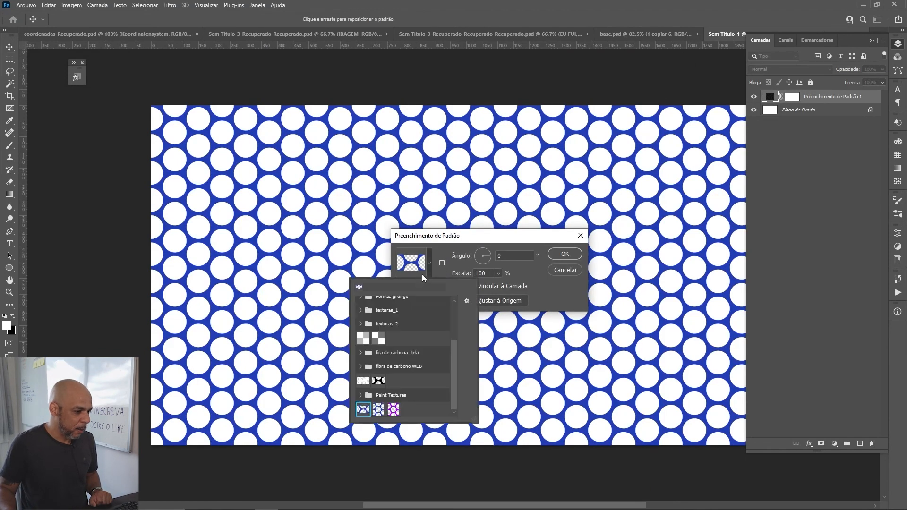
pyautogui.click(393, 409)
pyautogui.click(566, 256)
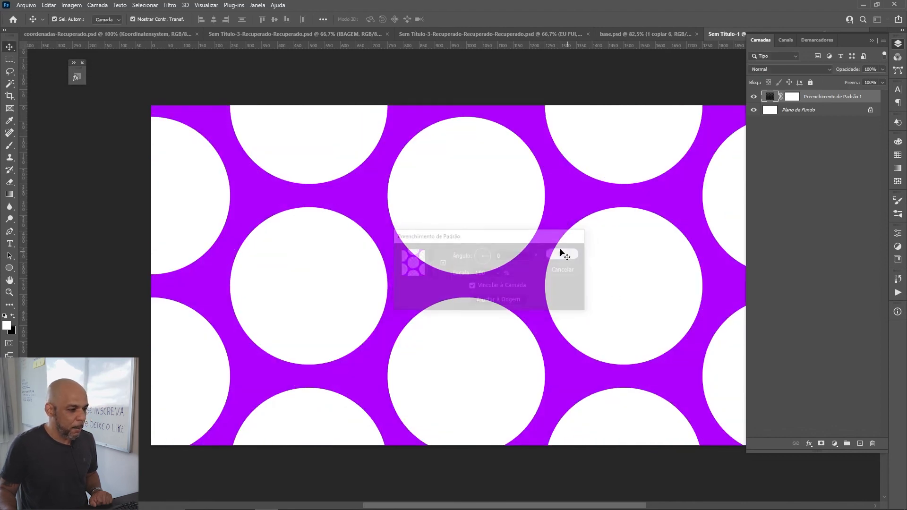